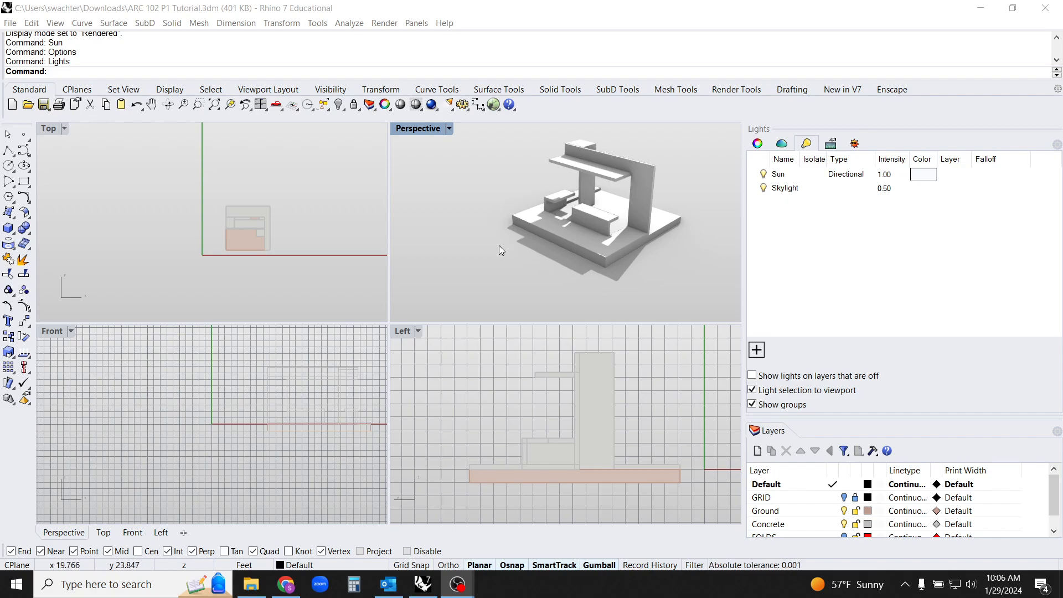
Create a vertical clipping plane about 6 ft wide beside the model, with its height equal to its width
right_drag(567, 239, 523, 253)
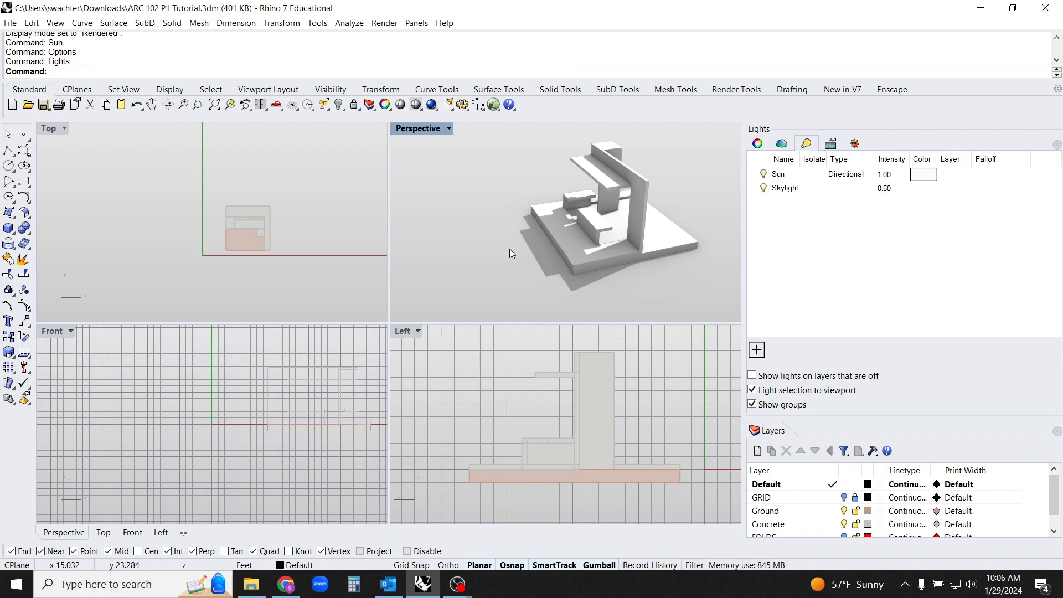
text(Clipping)
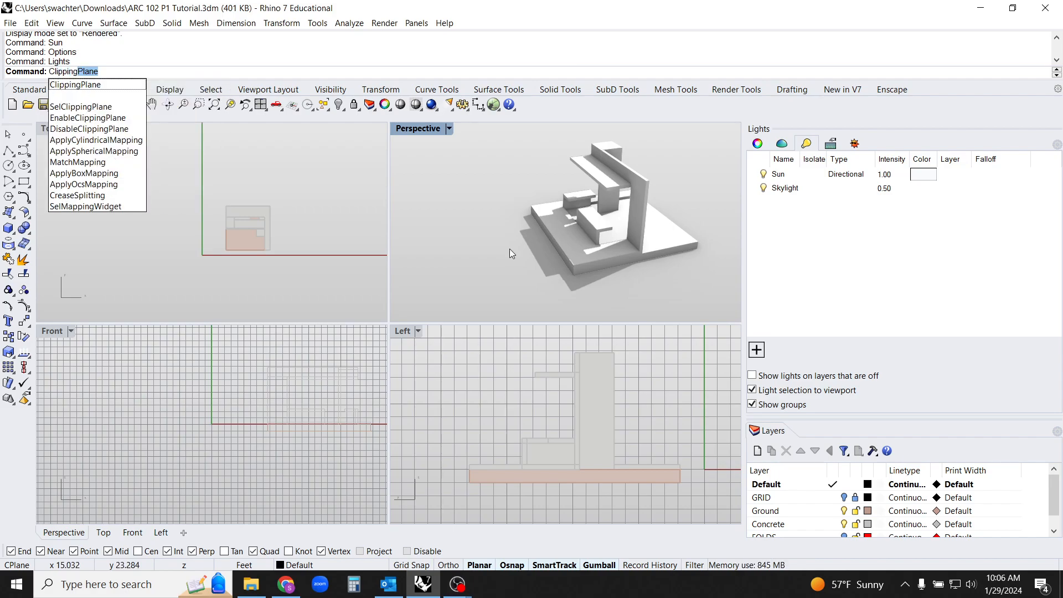
text(Plane)
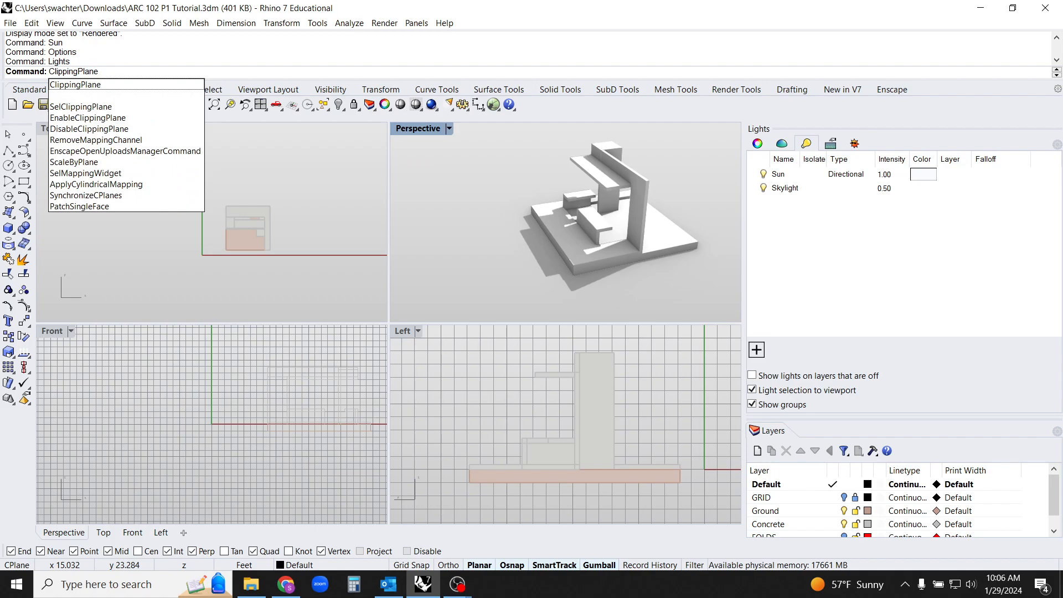
key(Return)
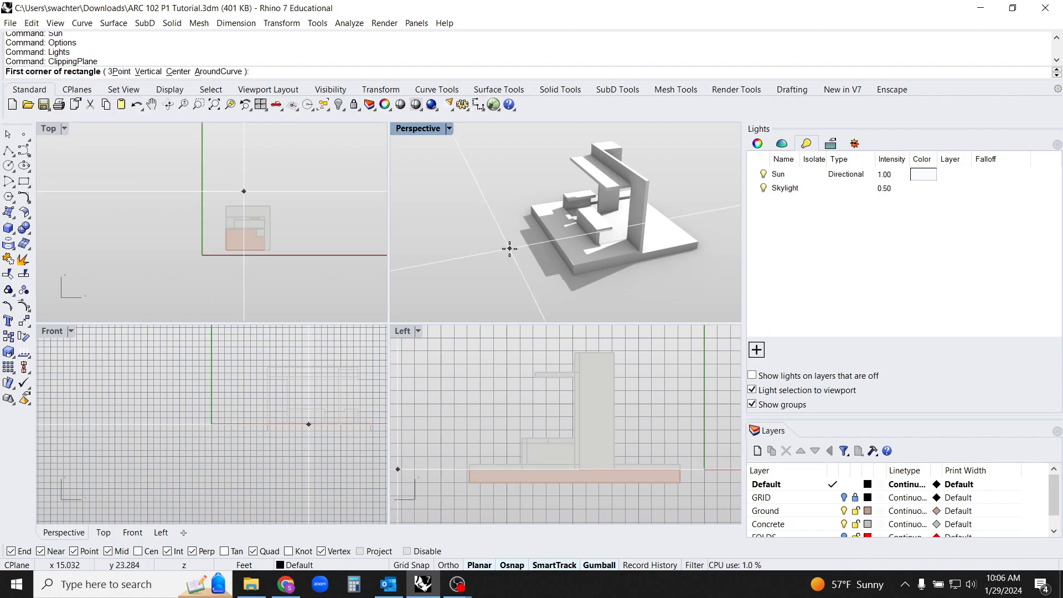
click(148, 74)
scroll(624, 230, down, 2)
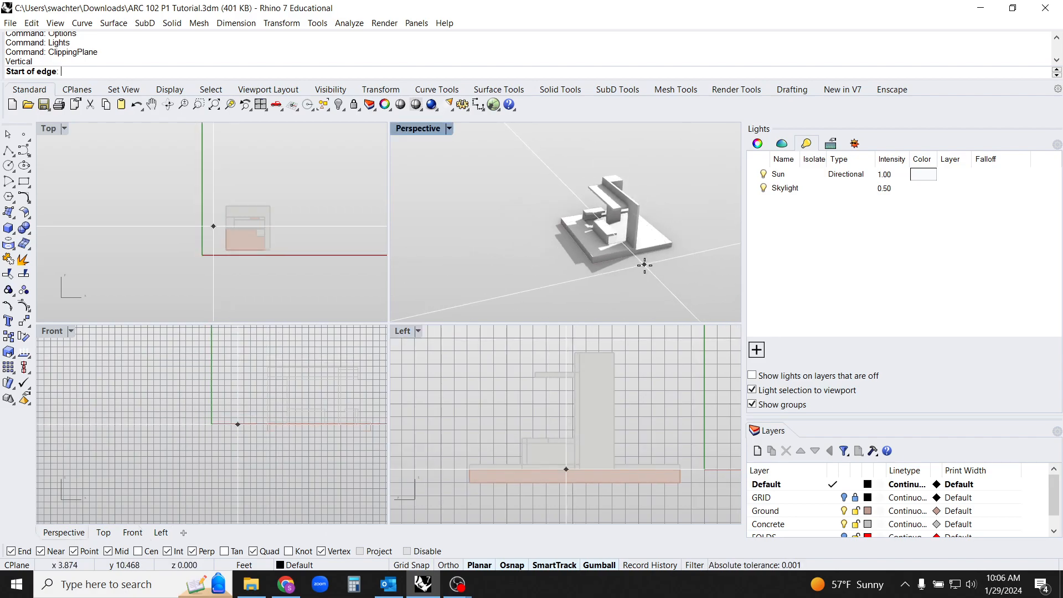
scroll(644, 265, up, 1)
click(639, 269)
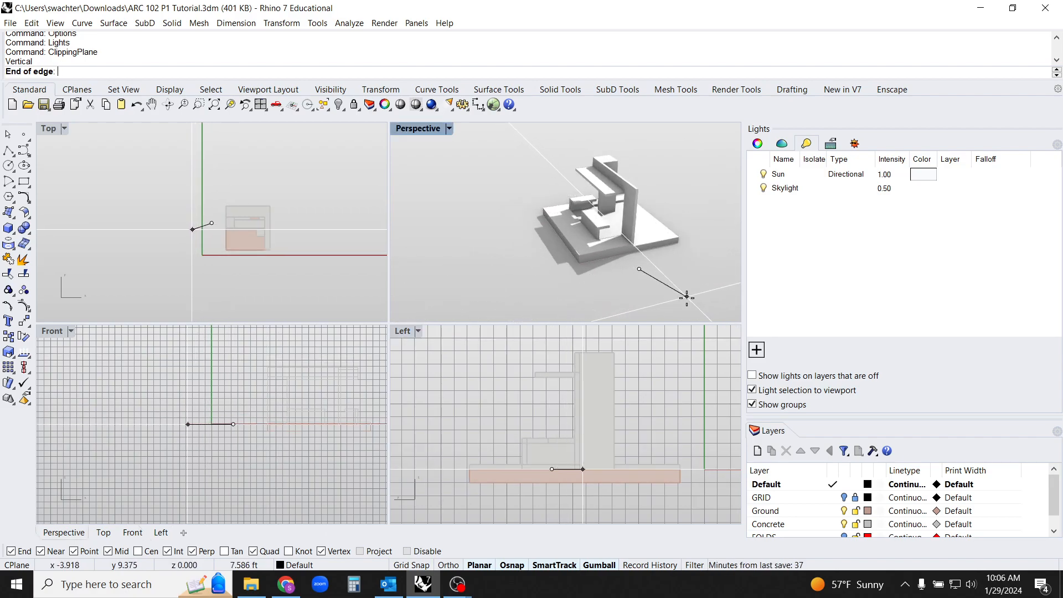
key(shift)
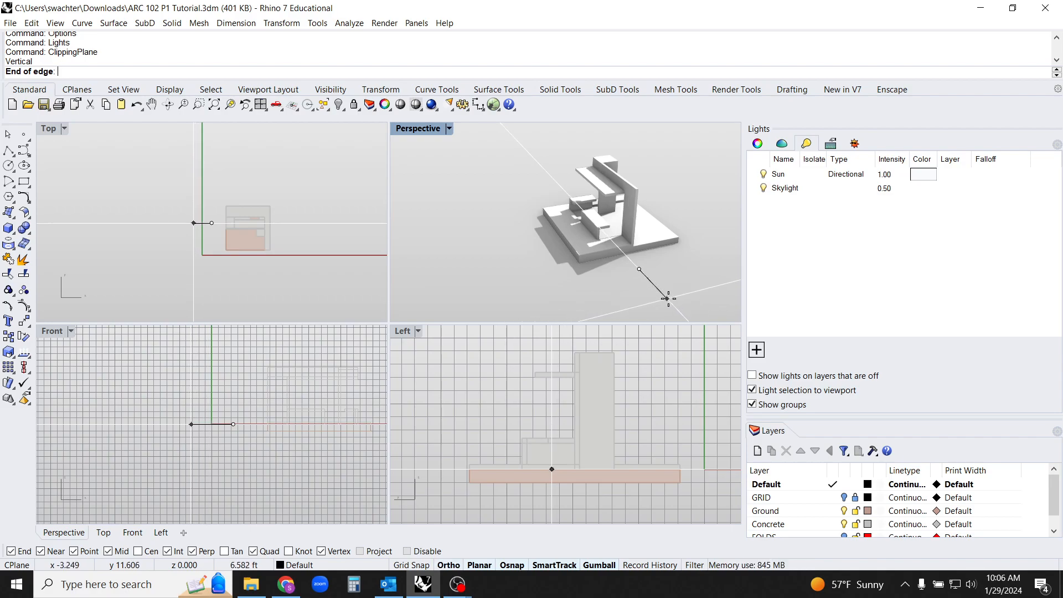
click(663, 294)
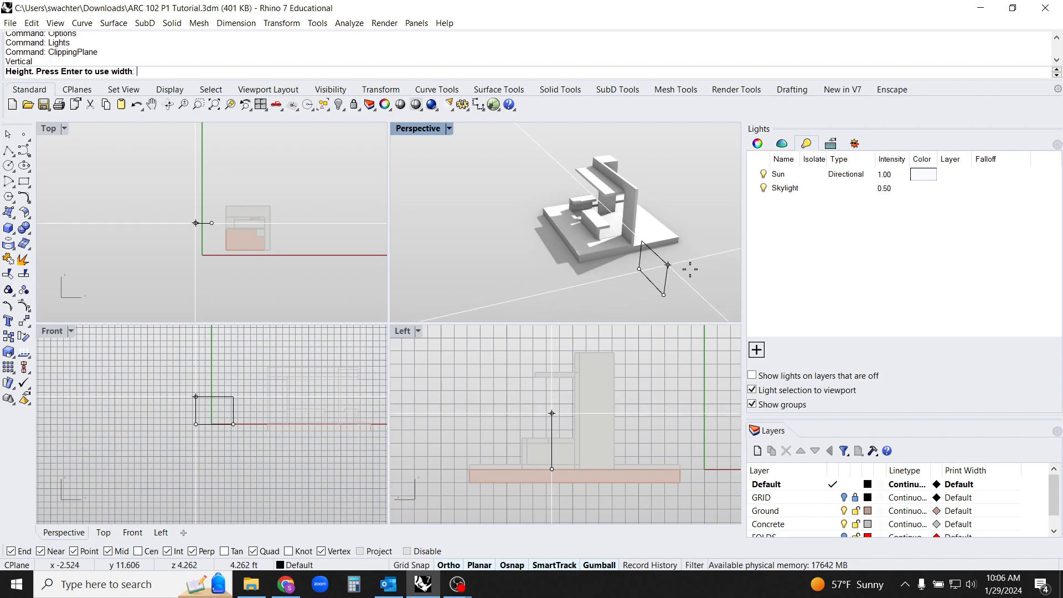
key(Return)
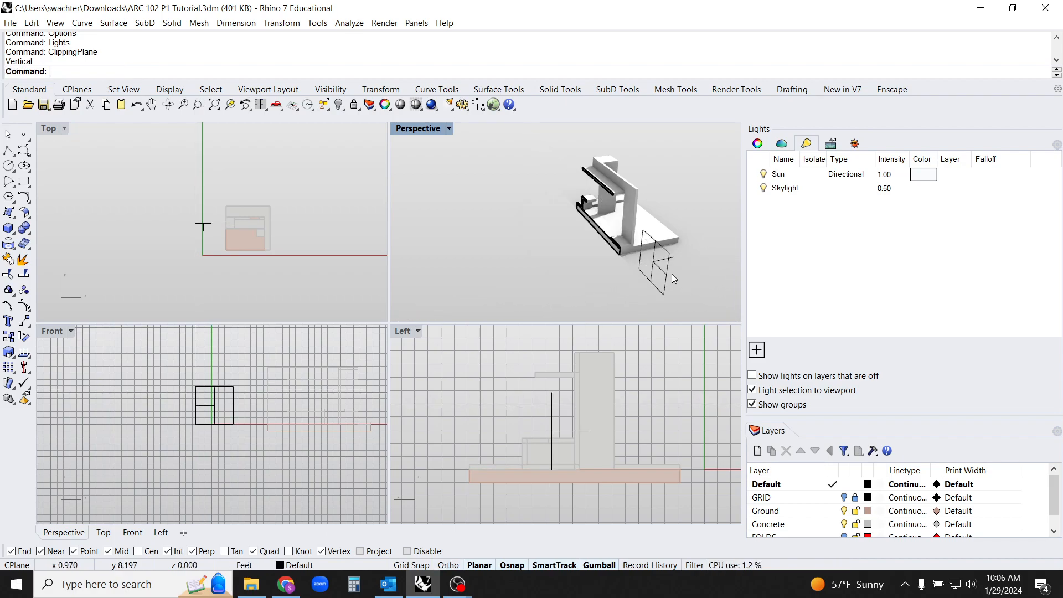
Maximize the perspective viewport and move the clipping plane to shift the cut and clear it further from the model
click(667, 278)
right_drag(672, 279, 680, 259)
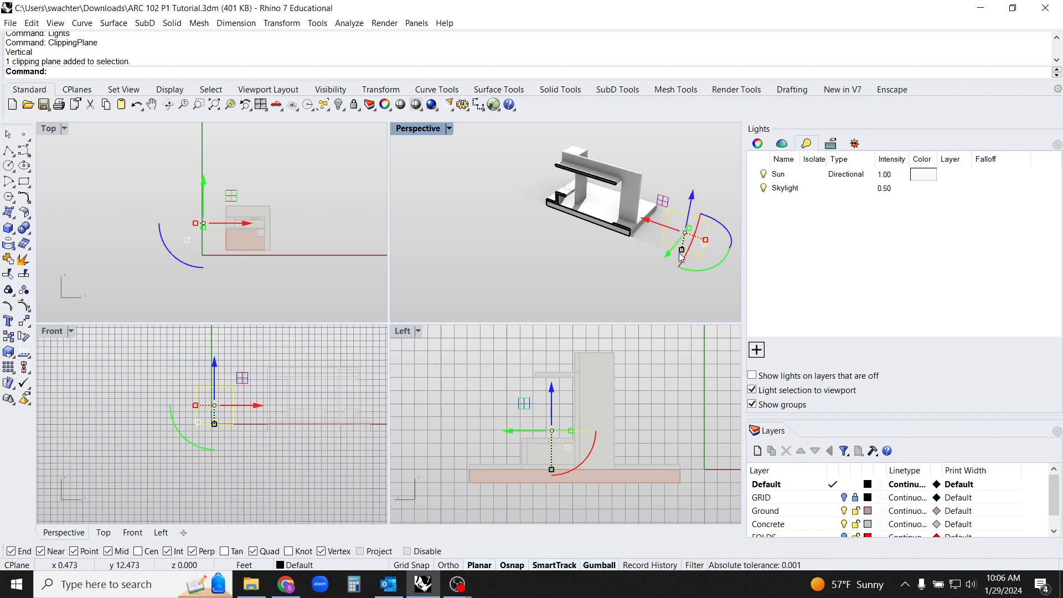
double_click(431, 130)
mouse_move(570, 354)
right_down()
mouse_move(595, 313)
mouse_move(583, 313)
mouse_move(563, 373)
right_up()
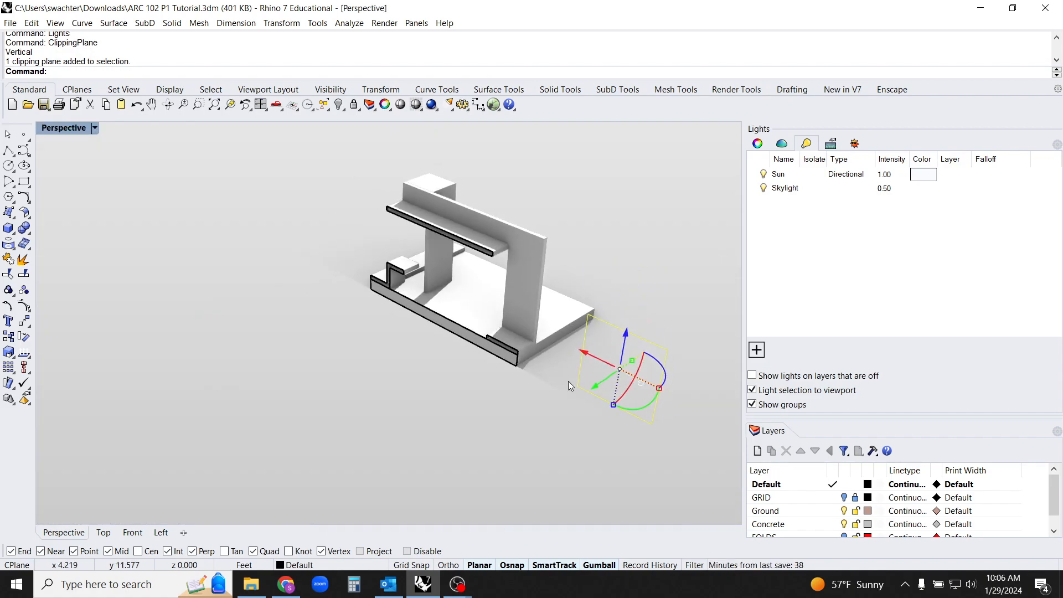
drag(606, 386, 649, 418)
right_drag(625, 393, 666, 410)
click(635, 444)
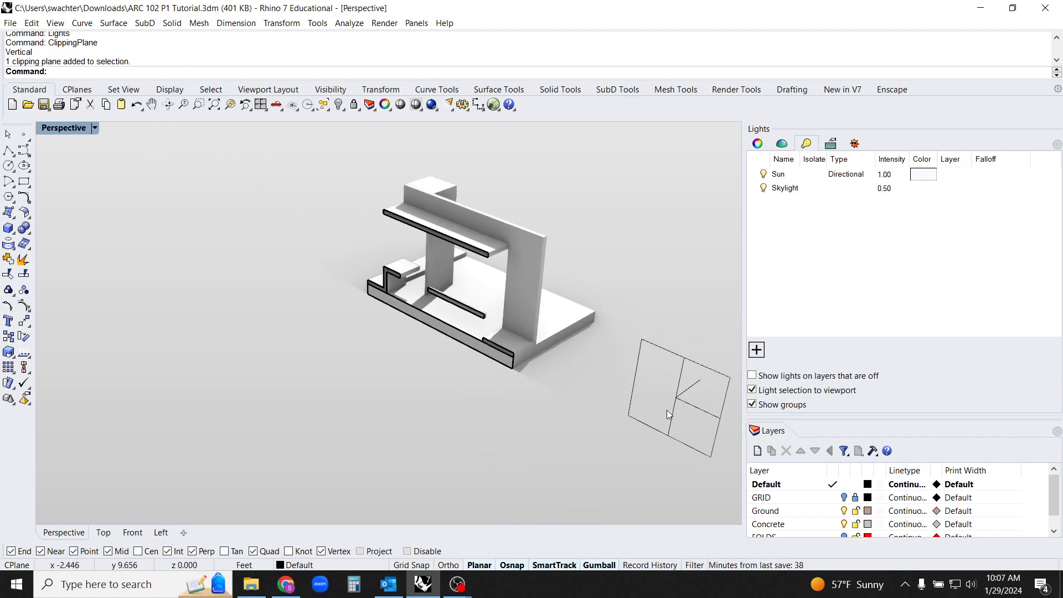
Rotate the clipping plane 90 degrees about the vertical axis and move it into the model to cut crosswise
click(672, 425)
drag(720, 404, 643, 419)
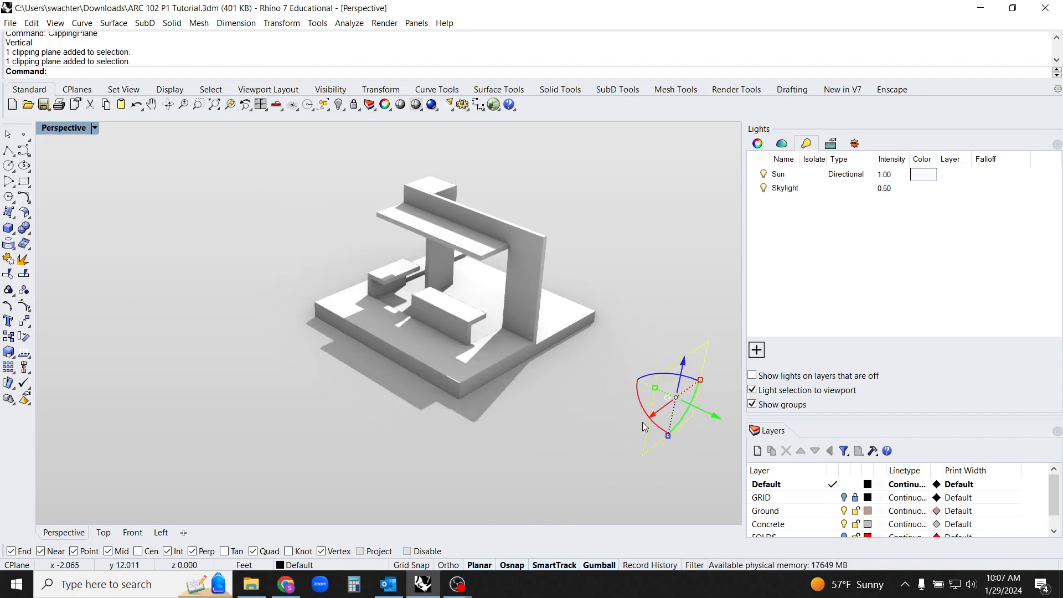
drag(715, 417, 488, 331)
click(679, 300)
right_drag(526, 334, 493, 281)
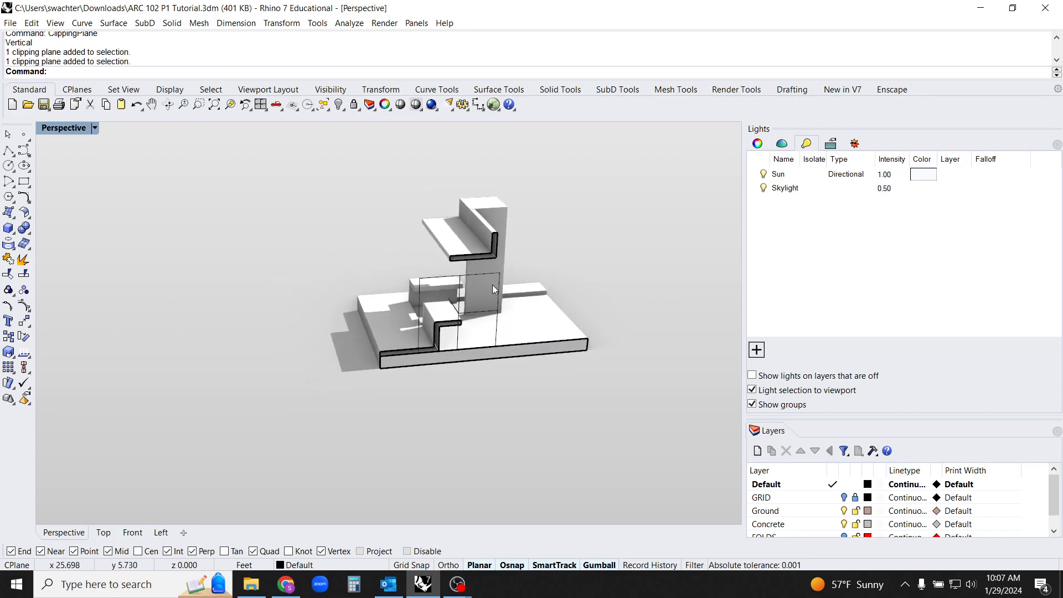
Restore the four-viewport layout and display the clipping plane's properties
double_click(81, 131)
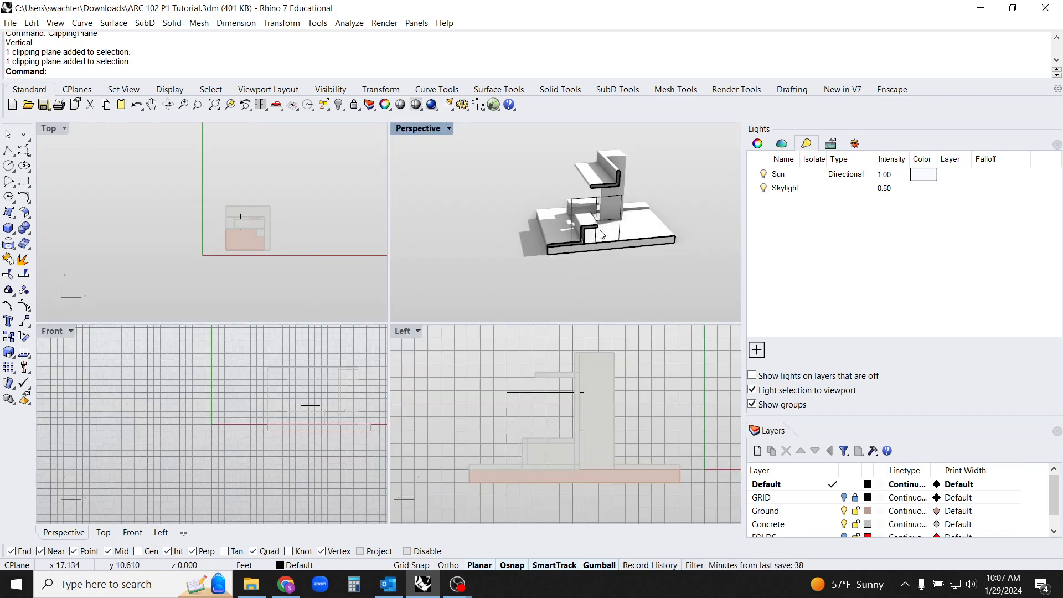
click(594, 202)
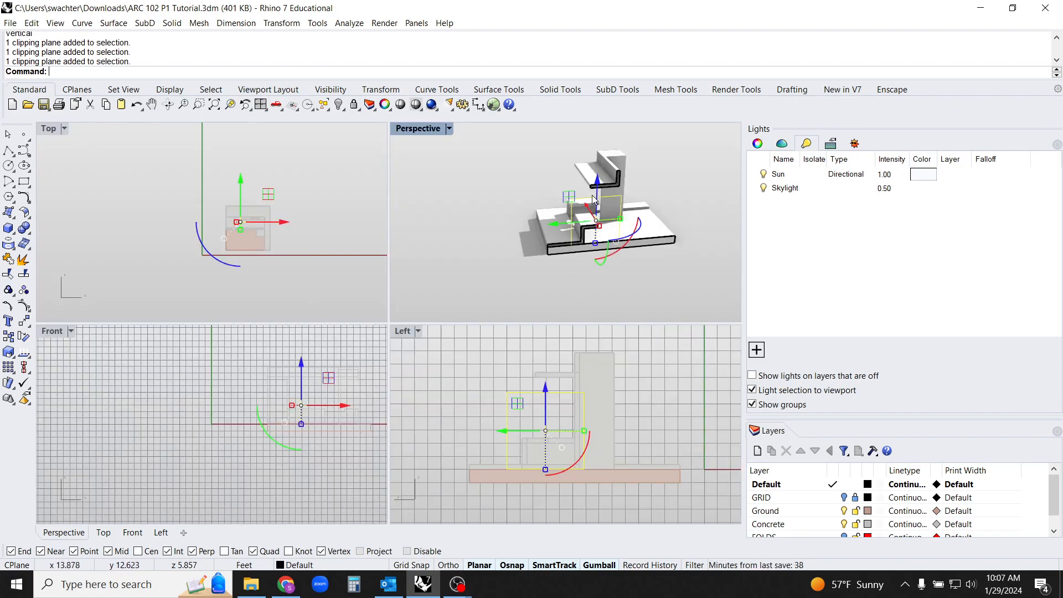
click(757, 144)
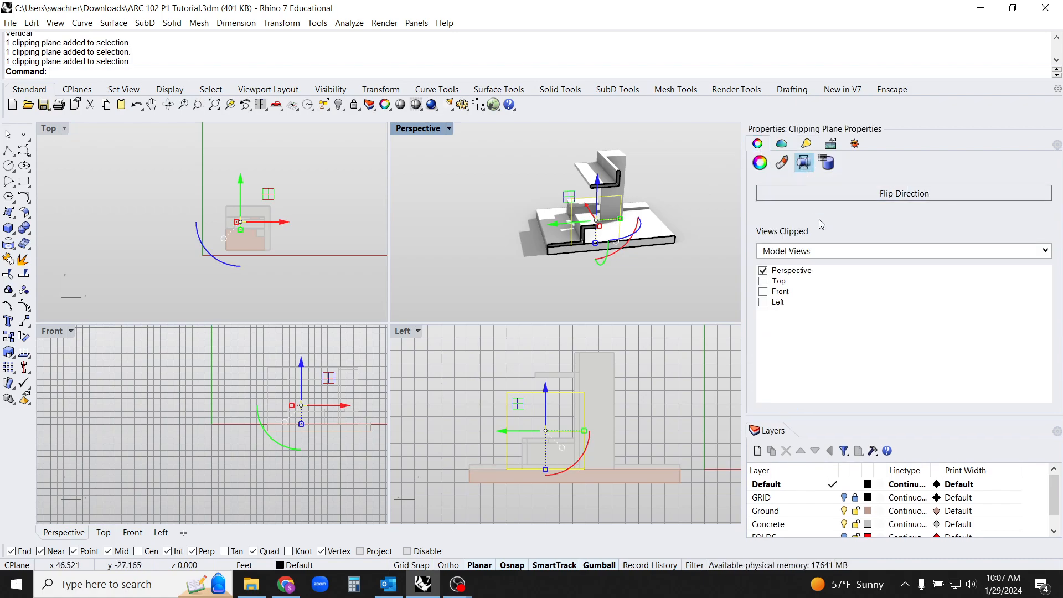
Flip the clipping plane's direction back and forth to compare both sides of the cut
right_drag(631, 194, 564, 204)
click(837, 195)
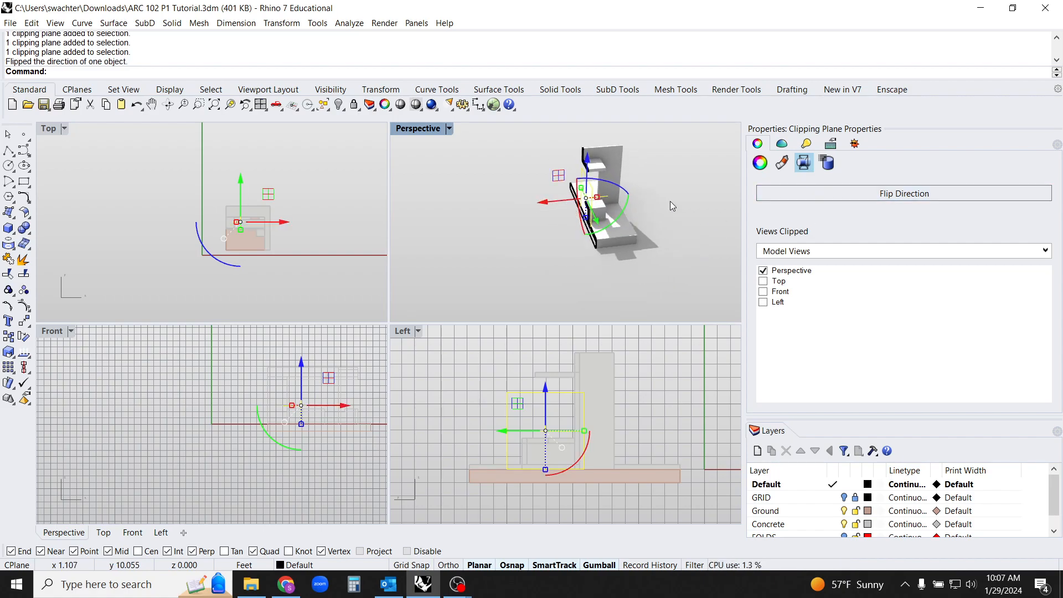
click(811, 193)
click(825, 193)
click(815, 194)
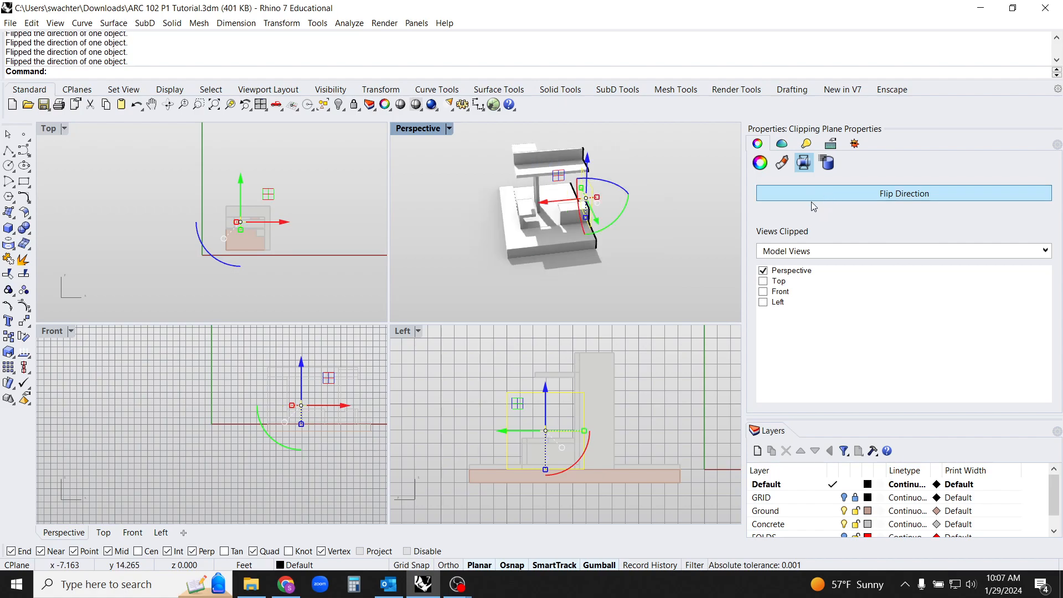
right_drag(644, 264, 628, 210)
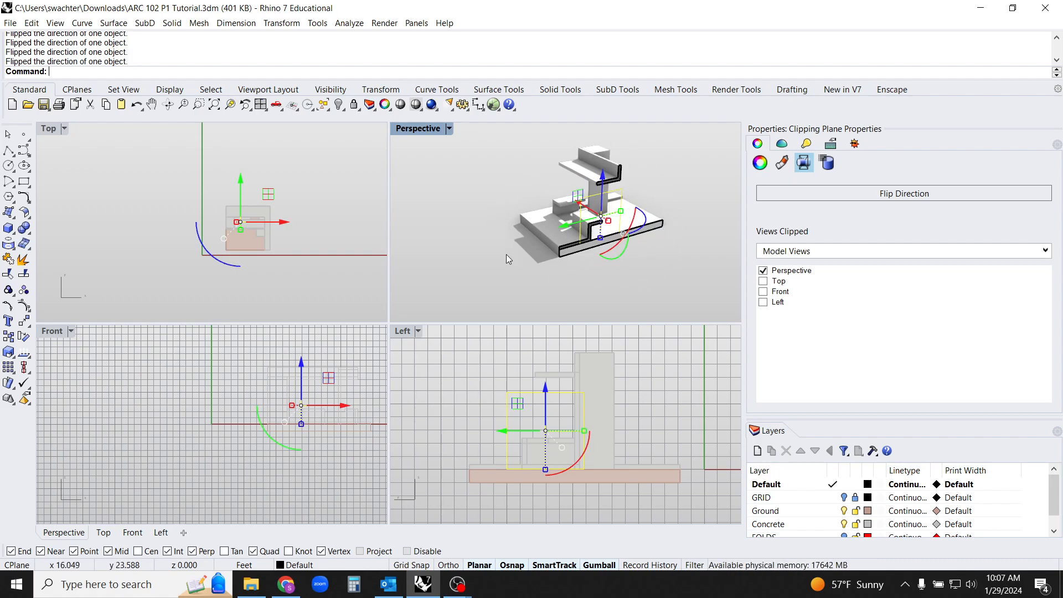
Toggle the clipping plane's effect on and off for the Top, Front and Left views in turn
scroll(270, 228, up, 6)
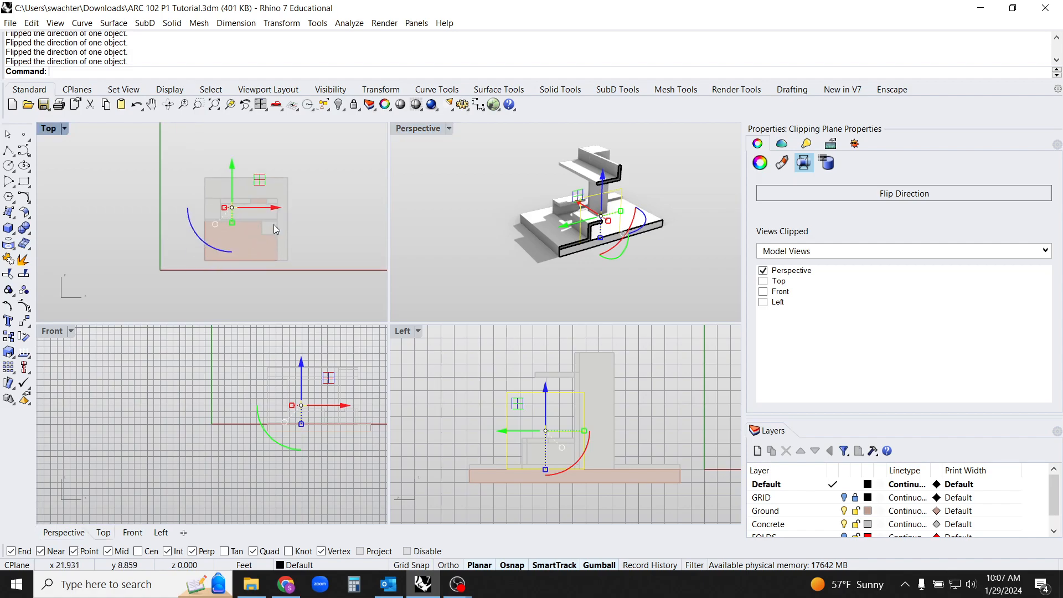
click(765, 282)
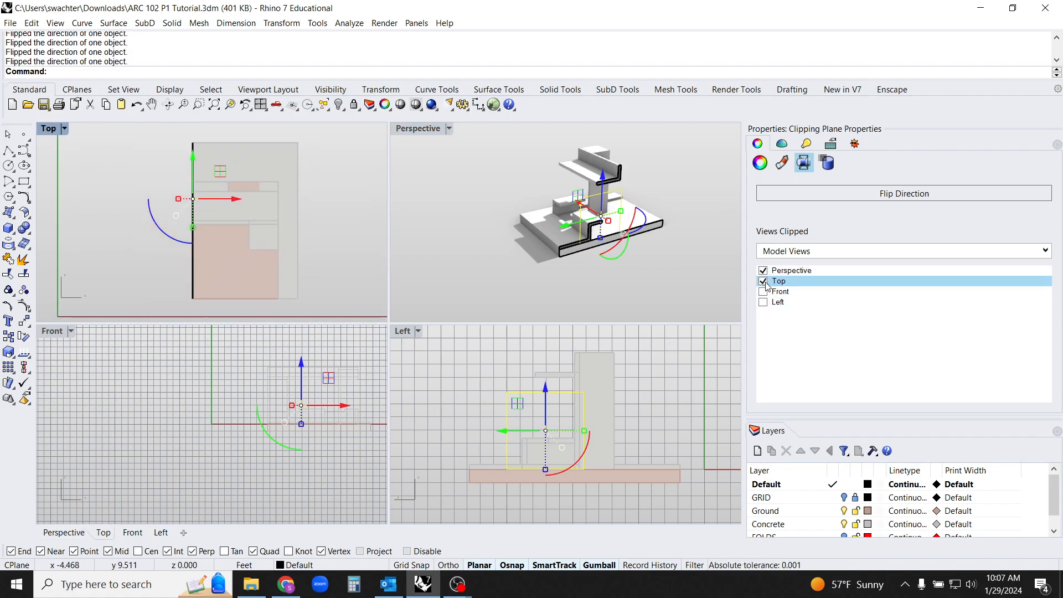
click(765, 283)
click(764, 292)
click(764, 292)
click(765, 302)
click(765, 302)
Examine the cut faces of the model in the perspective view from several angles
right_drag(631, 252, 712, 250)
right_drag(612, 222, 692, 224)
mouse_move(619, 247)
right_down()
mouse_move(621, 226)
mouse_move(631, 236)
right_up()
scroll(620, 229, up, 5)
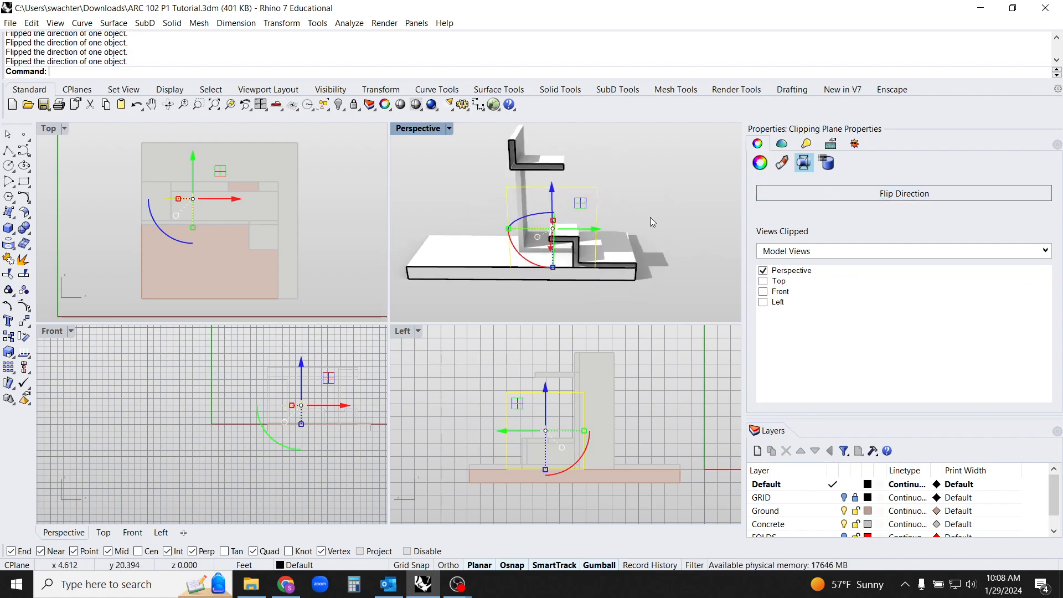
click(590, 295)
right_drag(588, 289, 673, 287)
scroll(642, 276, down, 2)
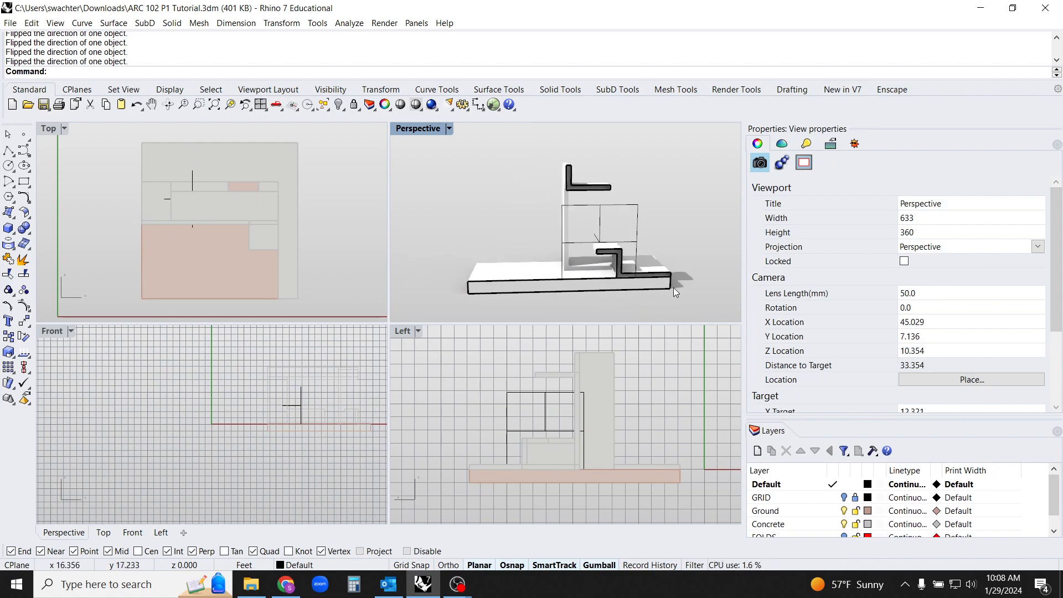
right_drag(674, 241, 666, 278)
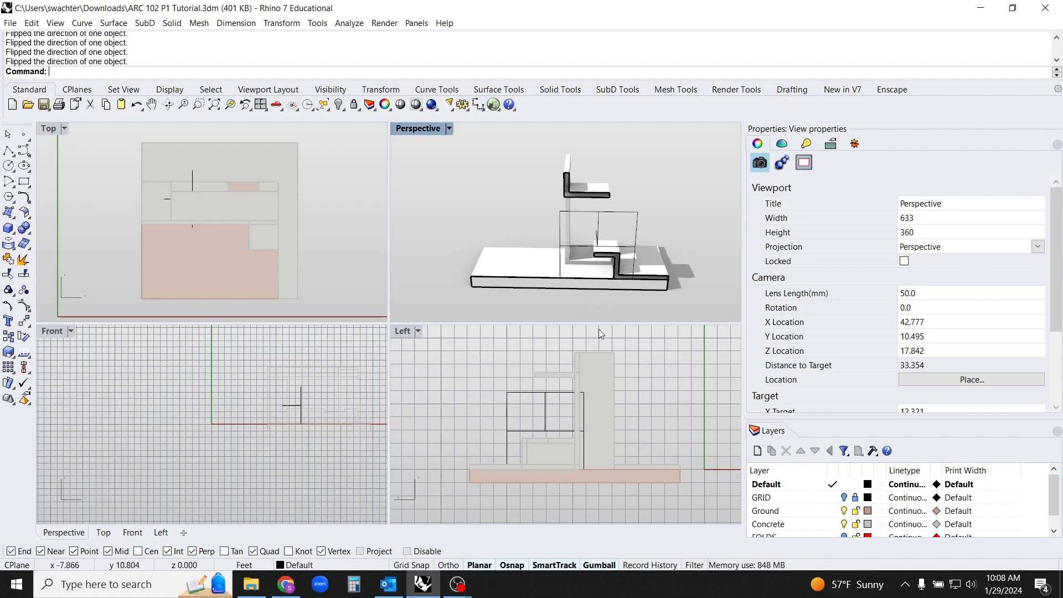
Enable the clipping plane for the Left view as well, then deselect the plane
mouse_move(500, 388)
right_down()
mouse_move(519, 388)
mouse_move(517, 400)
right_up()
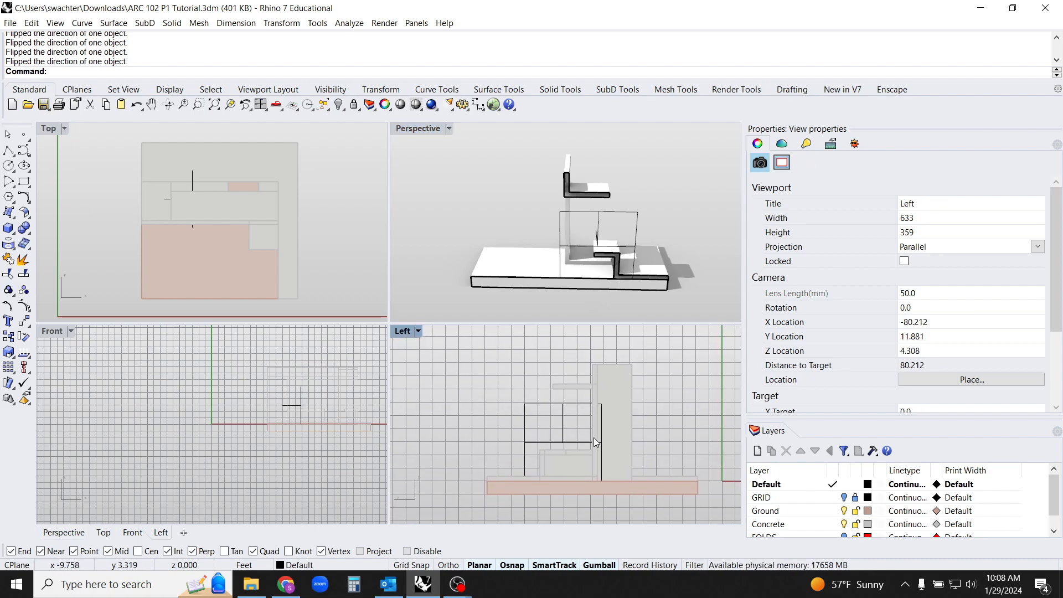
right_drag(640, 408, 626, 395)
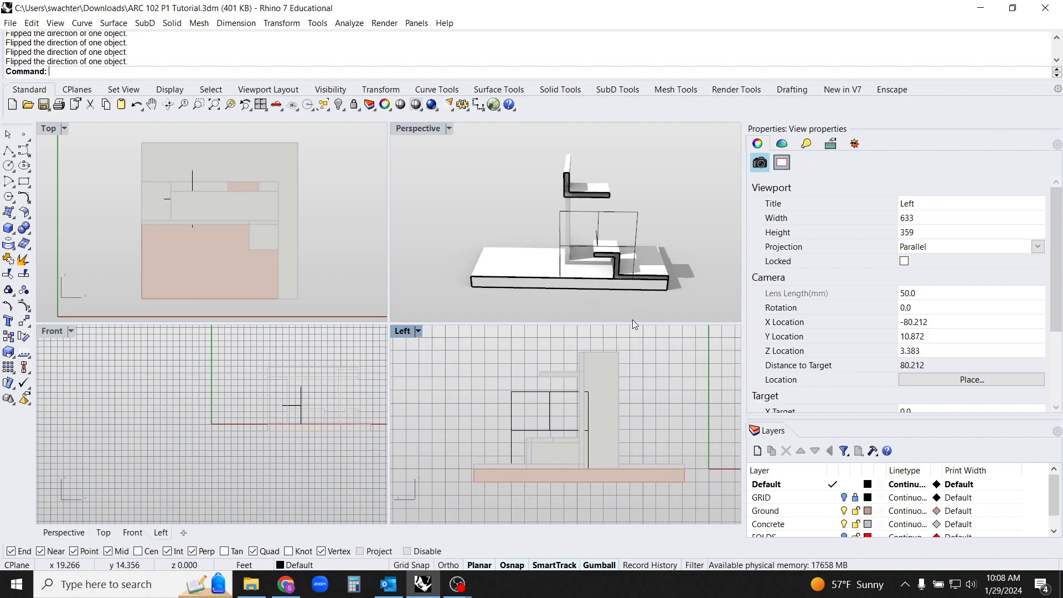
click(569, 427)
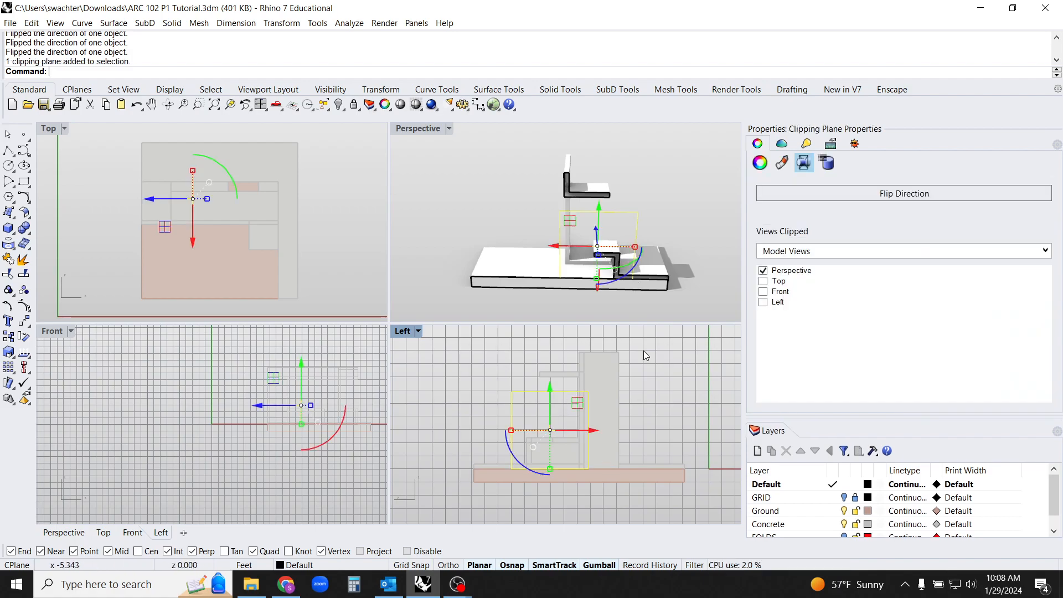
click(763, 302)
click(624, 458)
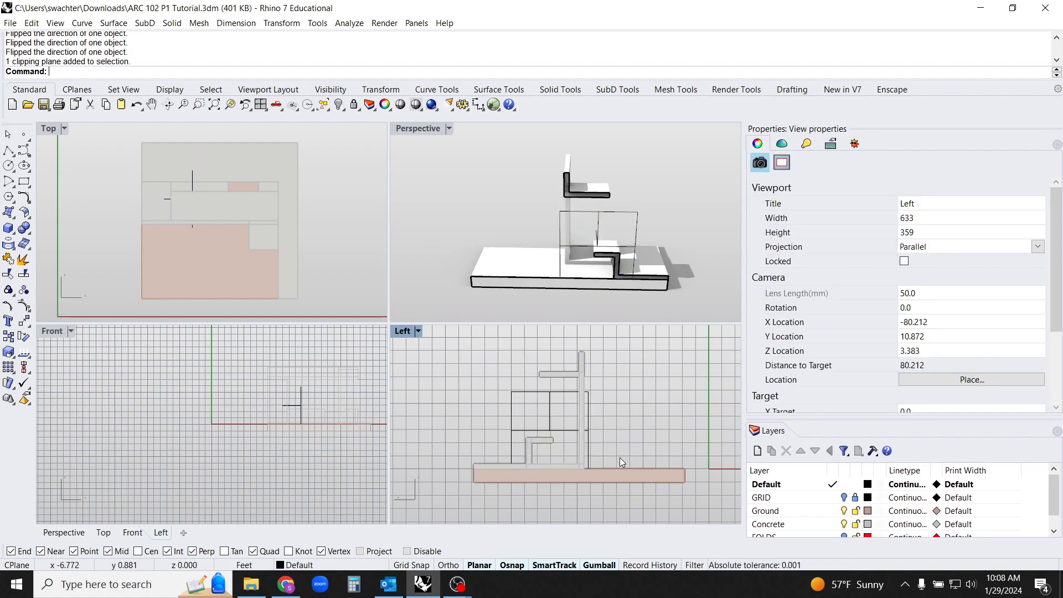
Compare the section in the Left viewport with both sides of the cut model in perspective
scroll(602, 370, up, 2)
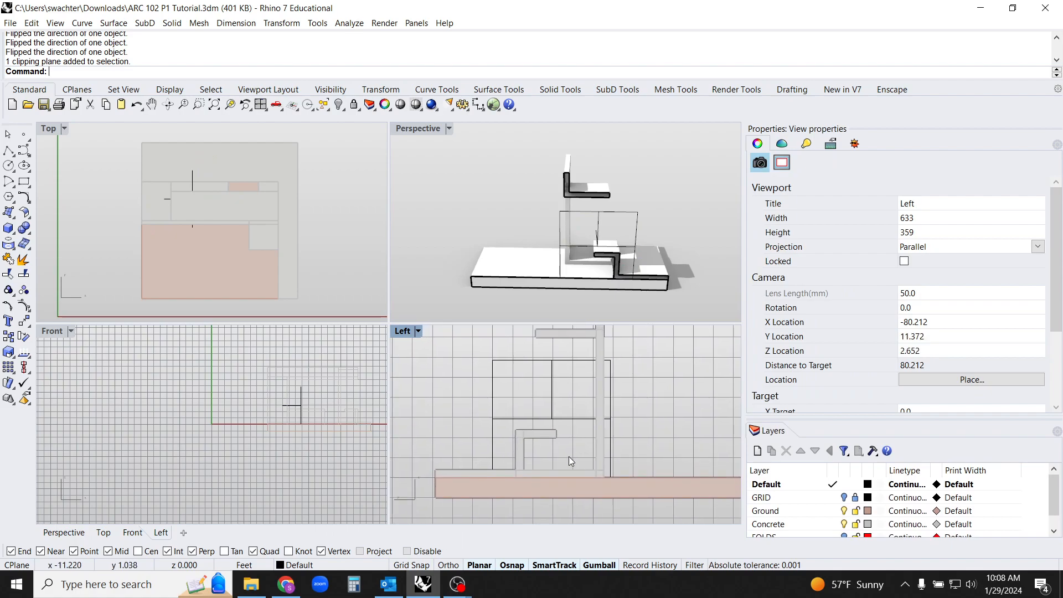
right_drag(619, 206, 663, 161)
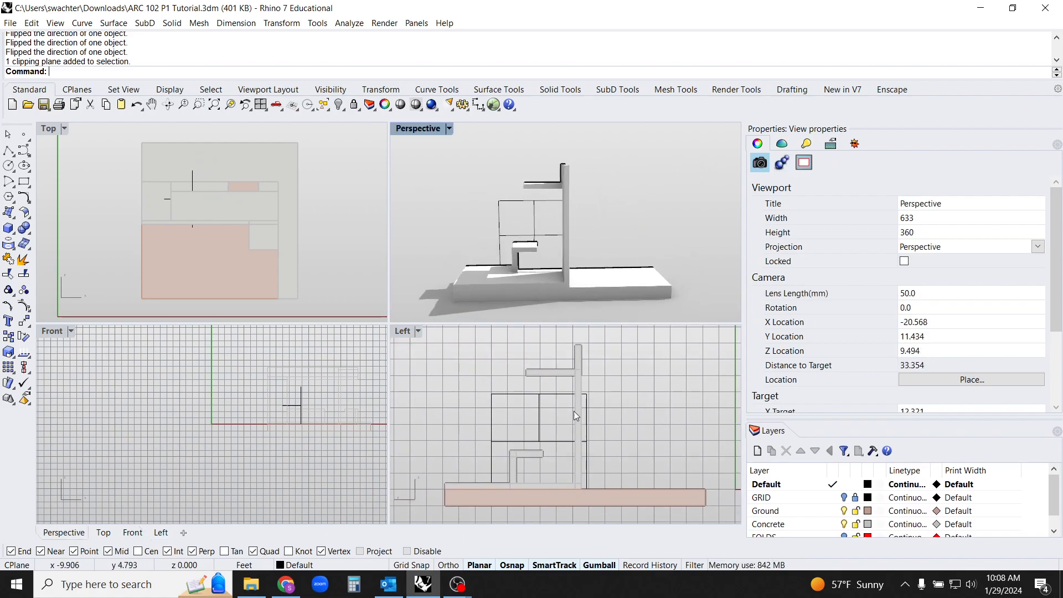
right_drag(577, 299, 569, 169)
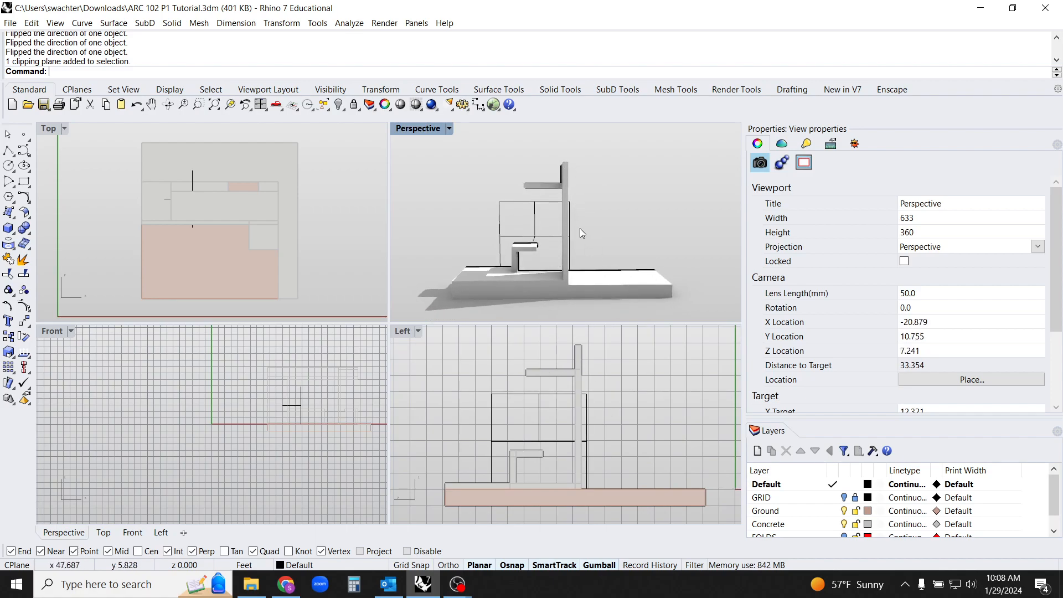
right_drag(535, 389, 545, 388)
right_drag(509, 239, 716, 254)
right_drag(530, 252, 631, 243)
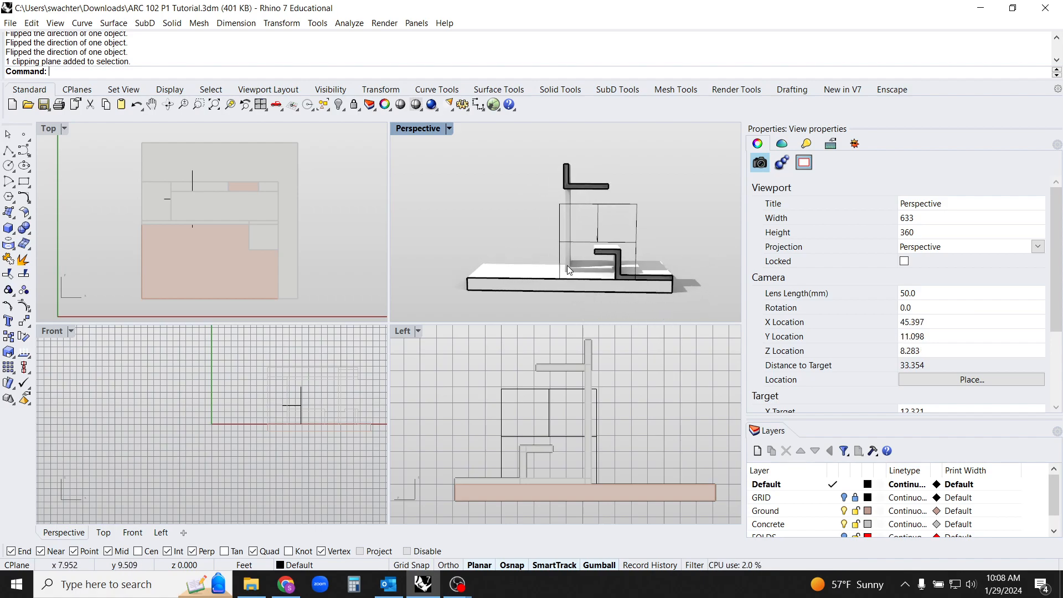
Change the Left viewport to the Right view so it shows the cut side of the model
click(420, 331)
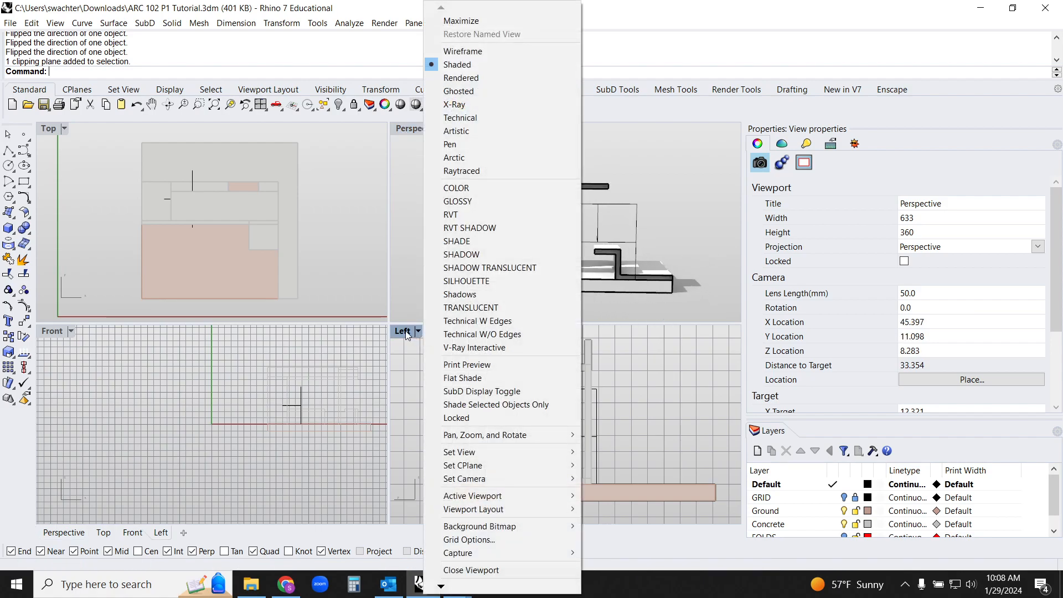
mouse_move(540, 459)
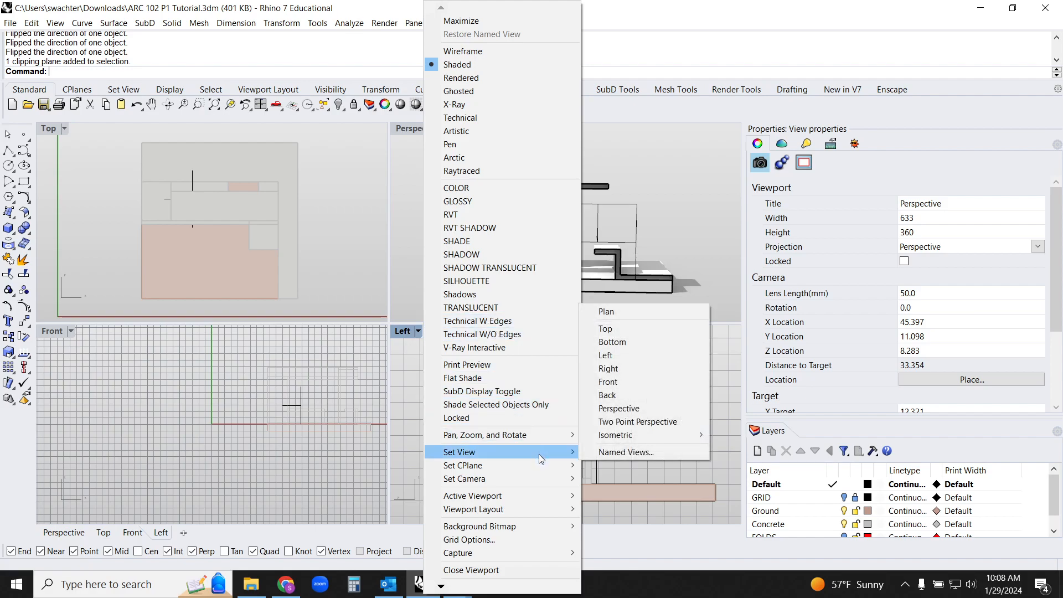
click(619, 369)
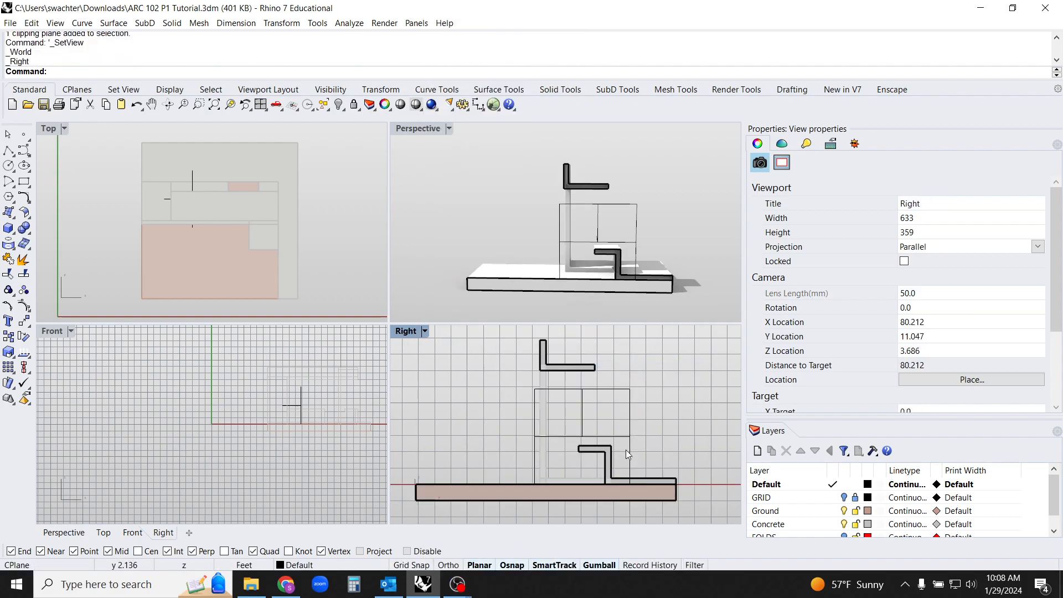
right_drag(642, 435, 662, 430)
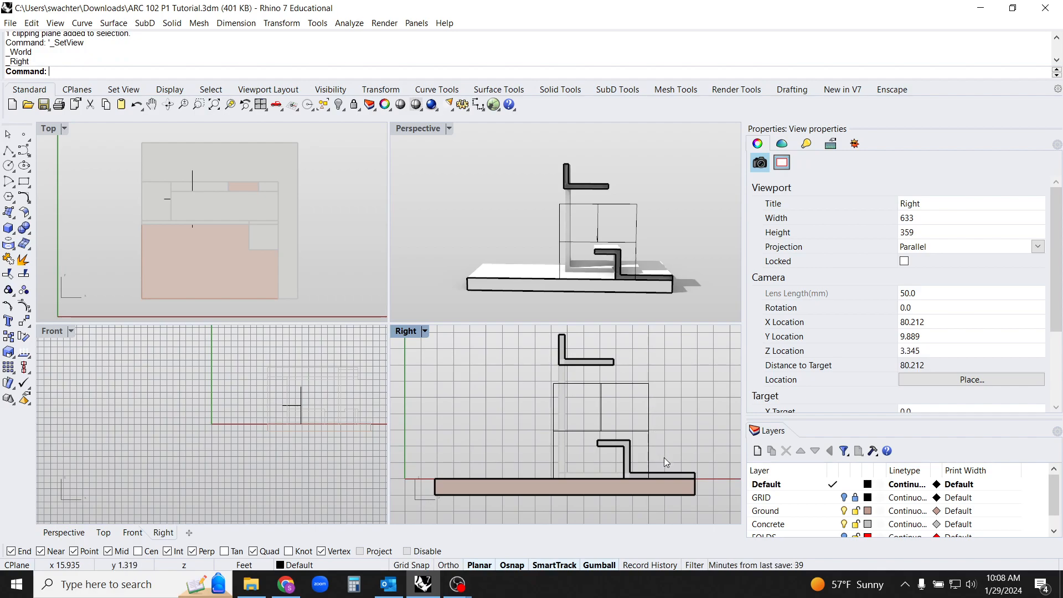
right_drag(665, 449, 672, 447)
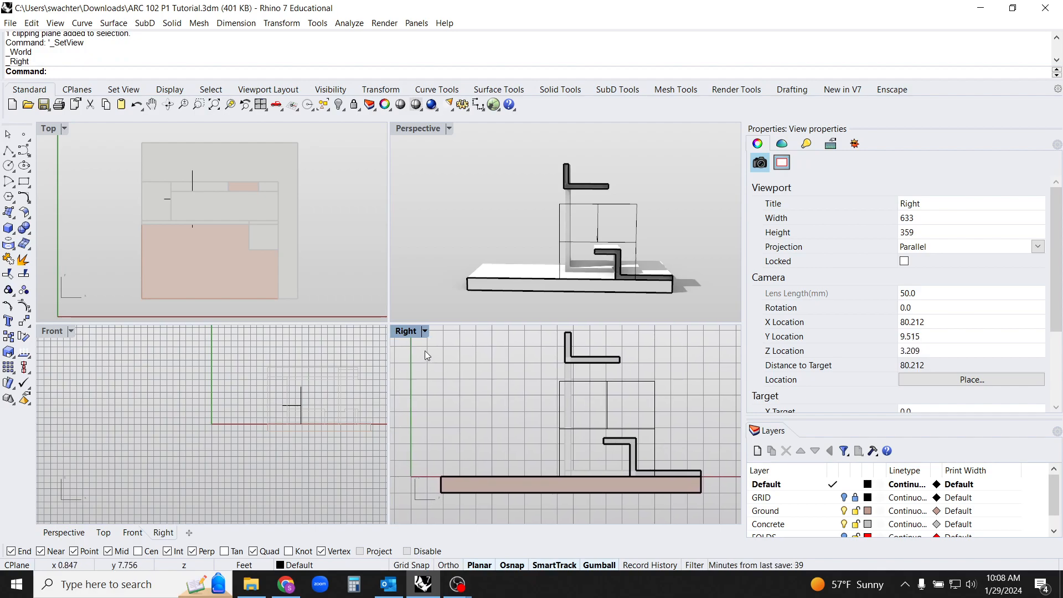
scroll(528, 372, down, 3)
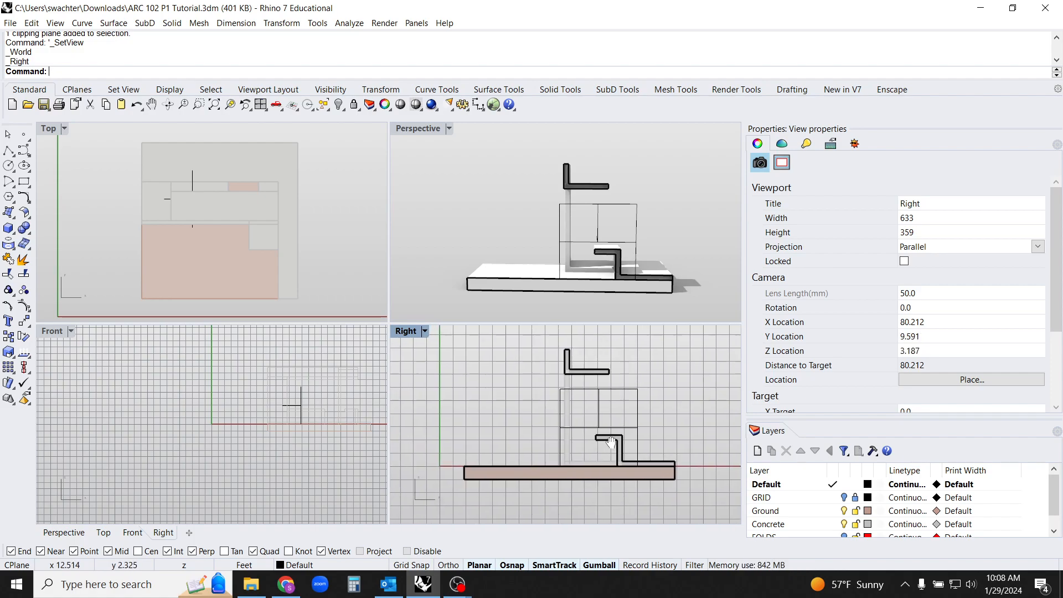
Generate a Make2D drawing of the whole cut model from the Right view, with clipping plane intersections and source layers maintained
drag(678, 488, 450, 339)
text(Make2D)
key(Return)
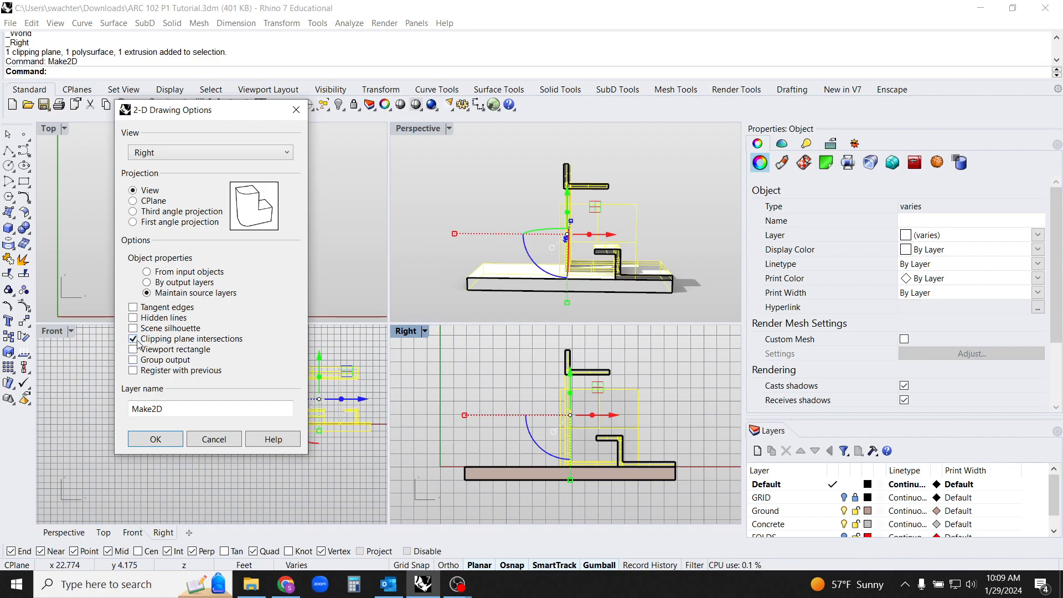
click(171, 442)
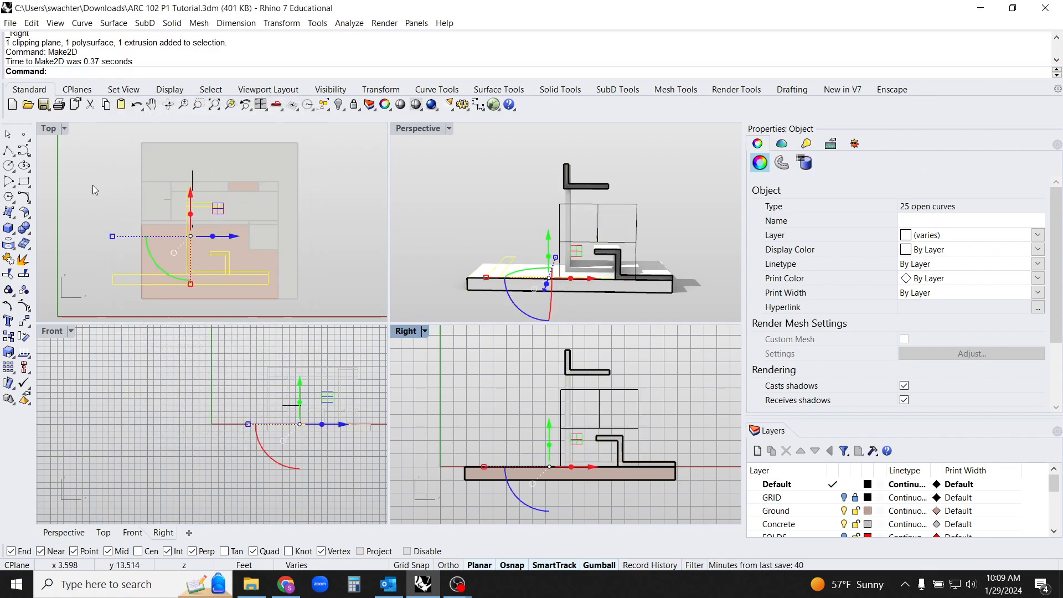
Maximize the Top viewport and move the 2D section linework clear of the model, beyond the vertical axis, then deselect it
double_click(50, 134)
scroll(304, 228, down, 3)
mouse_move(308, 228)
right_down()
mouse_move(326, 255)
mouse_move(333, 300)
right_up()
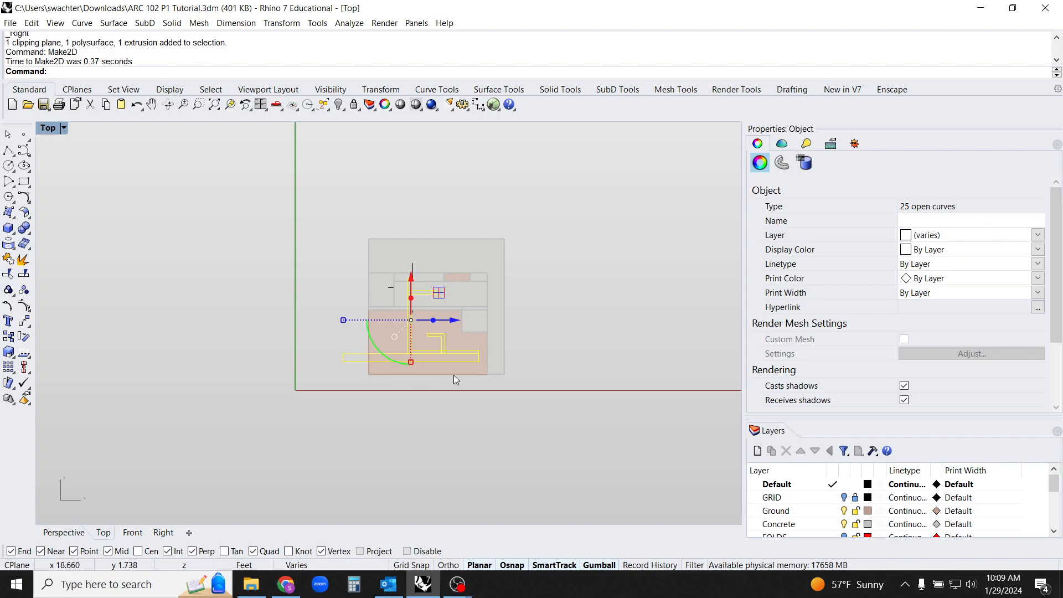
scroll(476, 324, down, 3)
drag(475, 323, 228, 316)
right_drag(243, 374, 390, 407)
scroll(322, 376, up, 6)
click(354, 393)
scroll(339, 389, up, 2)
Enlarge the layer list and set the clipping plane intersections layer and its Concrete and Ground sublayers to Black
drag(853, 416, 854, 260)
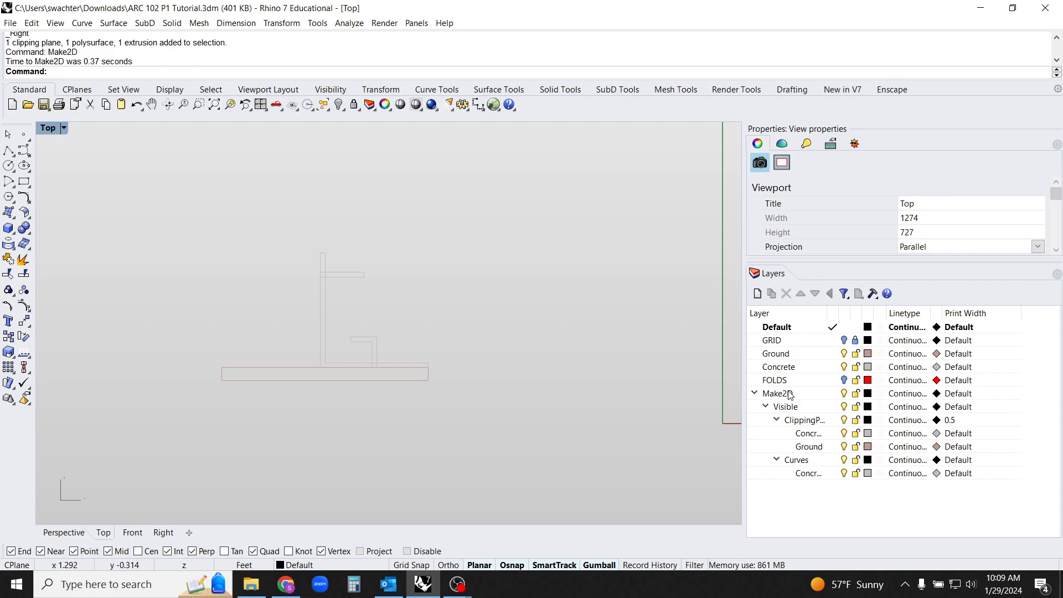
click(813, 420)
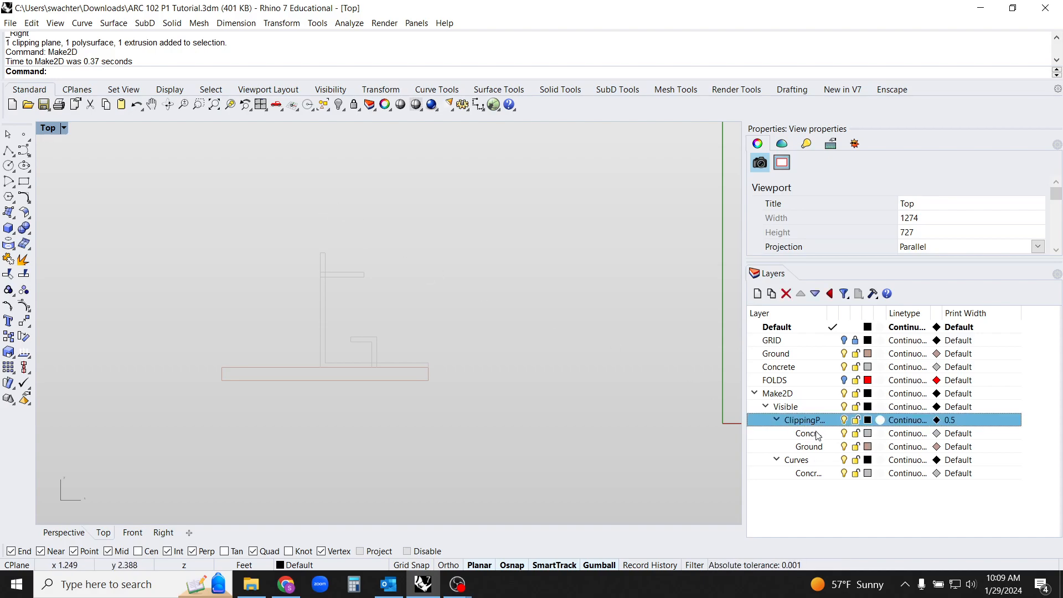
shift+click(813, 446)
click(869, 446)
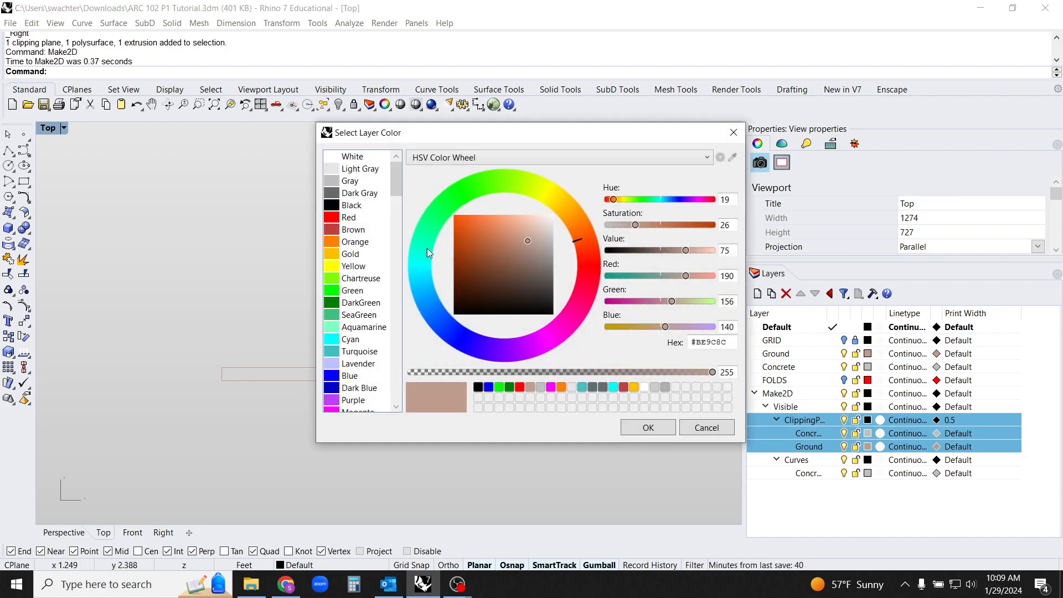
click(364, 209)
click(650, 431)
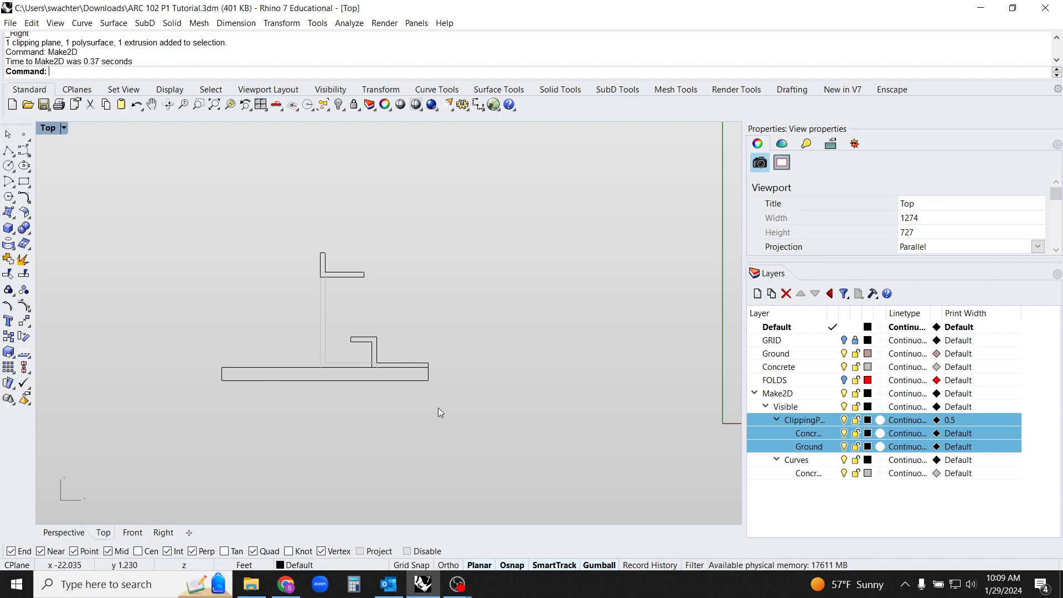
right_drag(470, 422, 498, 427)
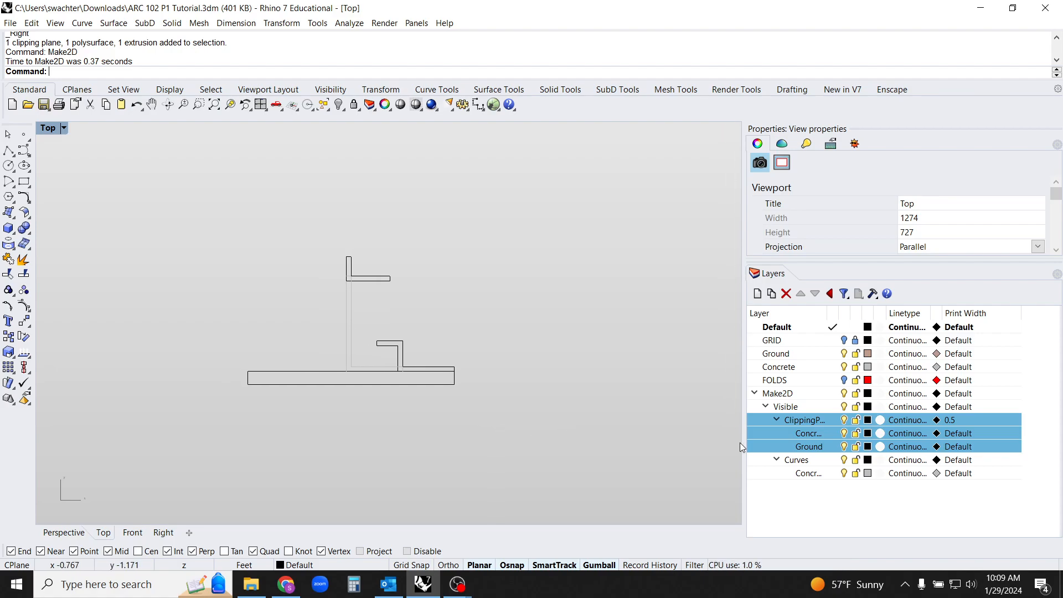
click(877, 498)
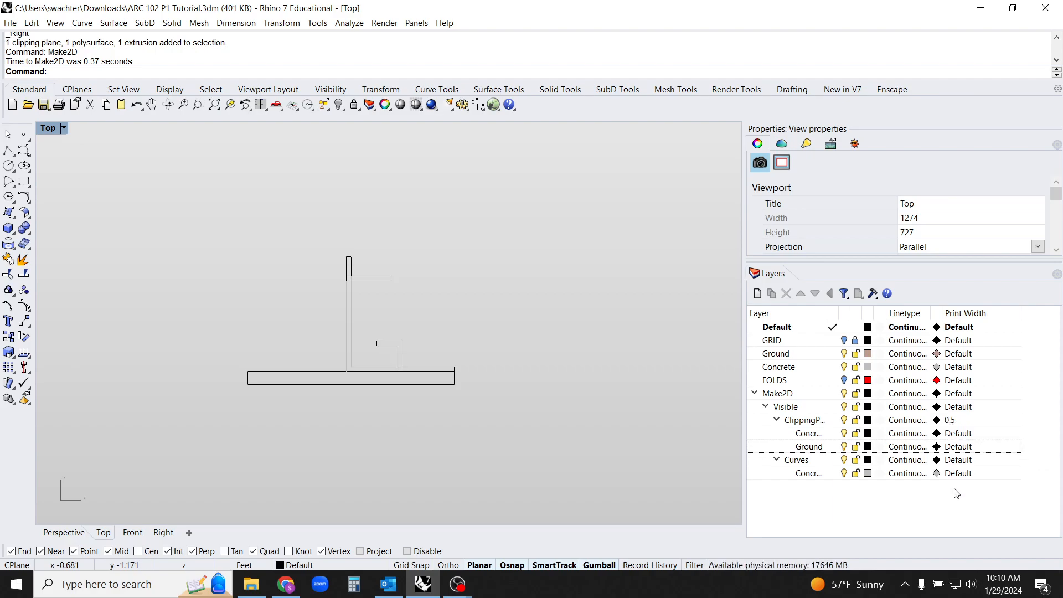
Turn on Print Preview in the Top viewport for the section drawing
mouse_move(169, 289)
right_down()
mouse_move(181, 276)
mouse_move(196, 296)
right_up()
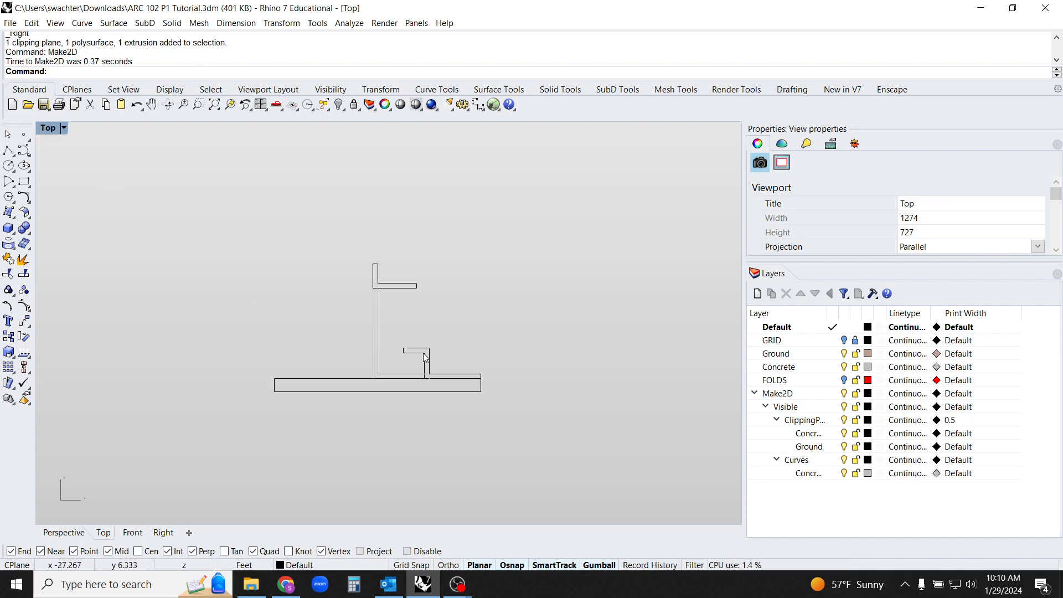
click(64, 127)
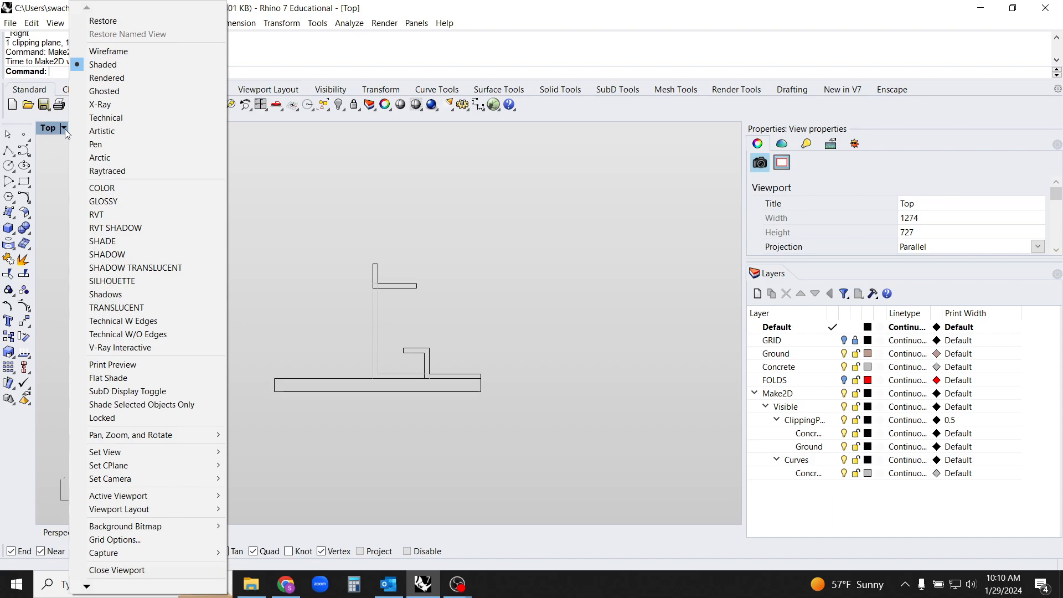
click(129, 366)
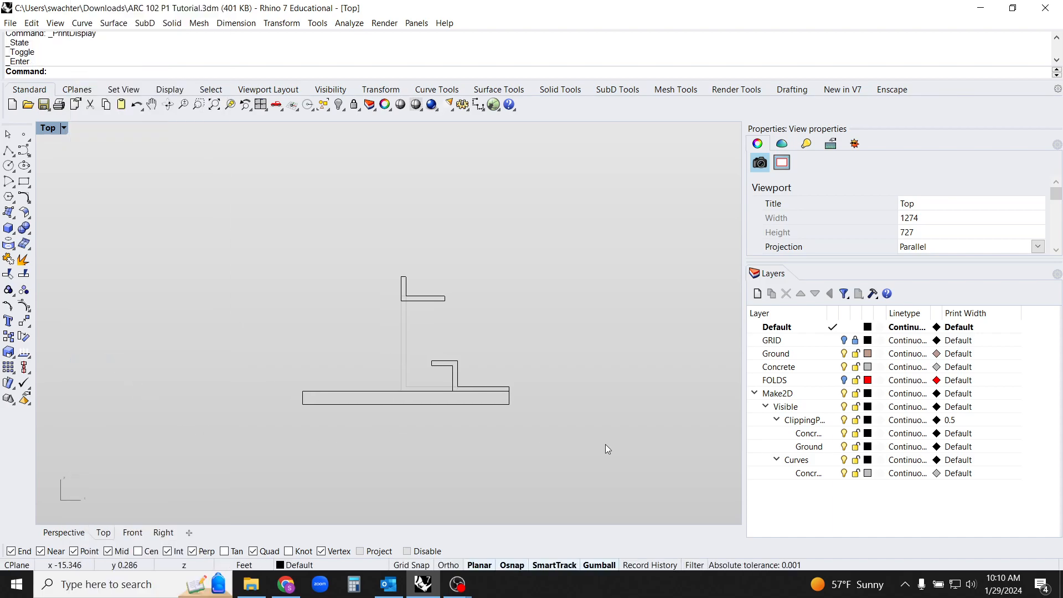
scroll(509, 397, up, 2)
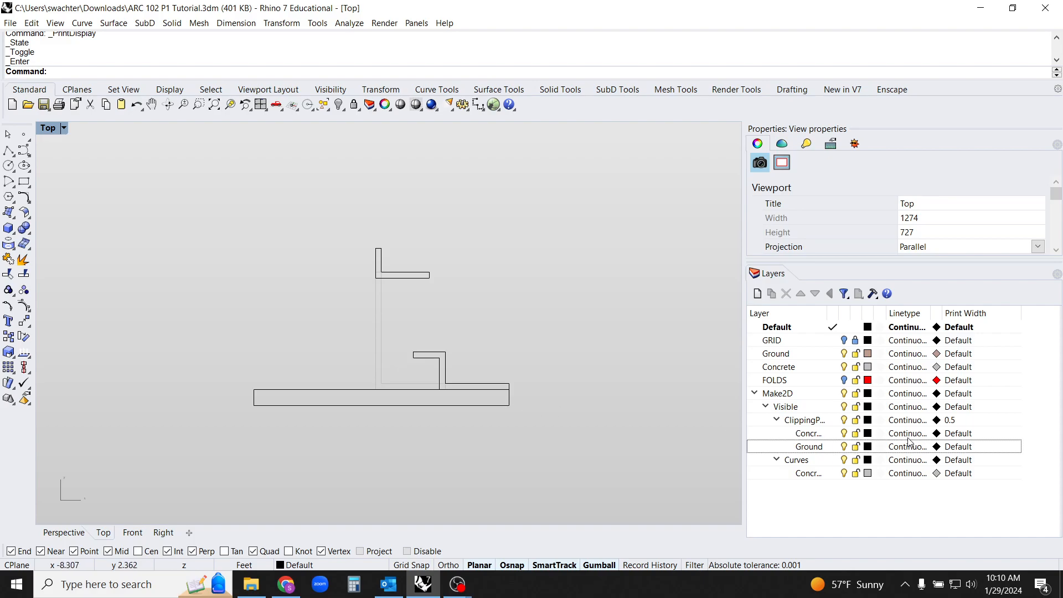
Set the print width of the Concrete and Ground sublayers under the clipping plane intersections layer to 0.6 mm
click(813, 436)
shift+click(813, 448)
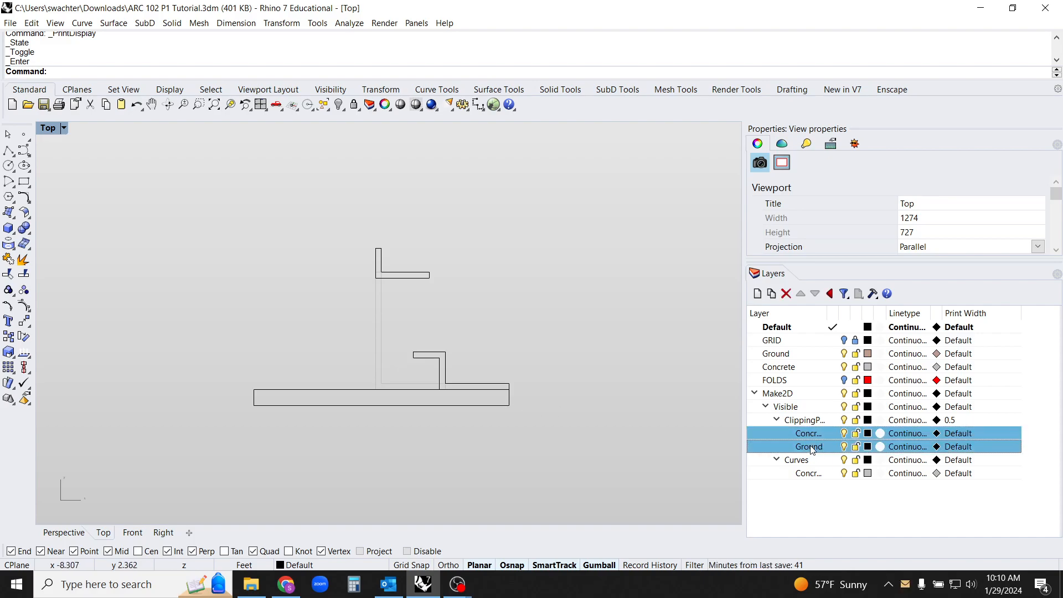
click(959, 434)
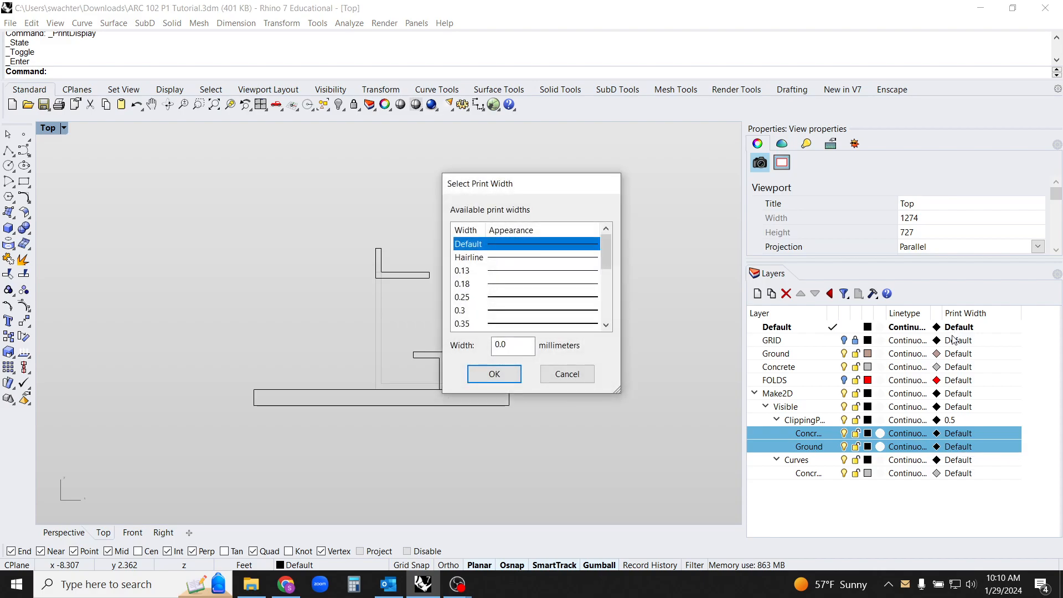
drag(603, 249, 609, 271)
drag(534, 296, 532, 310)
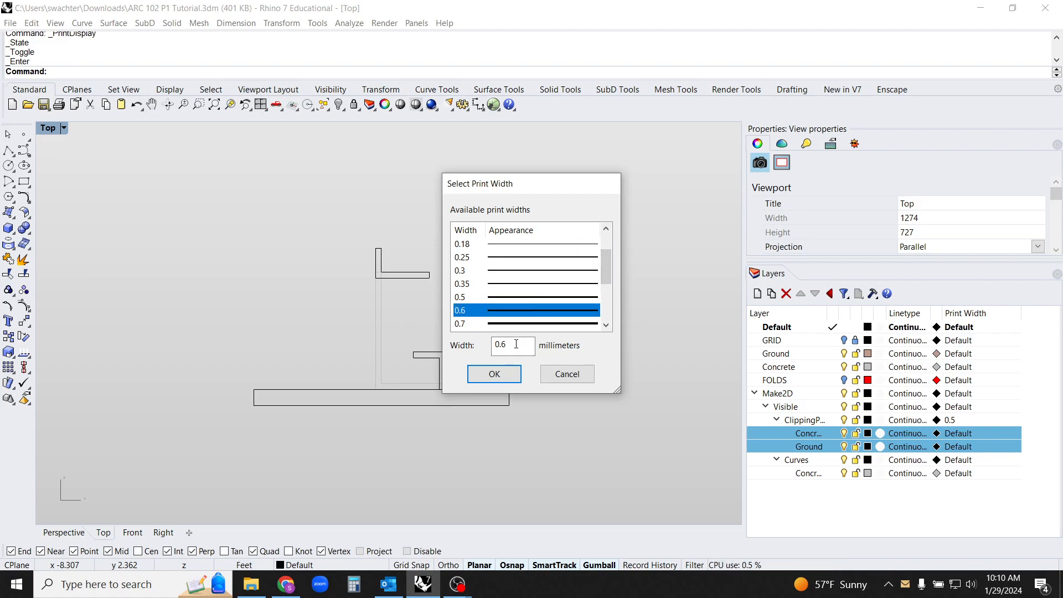
click(494, 373)
right_drag(565, 403, 638, 407)
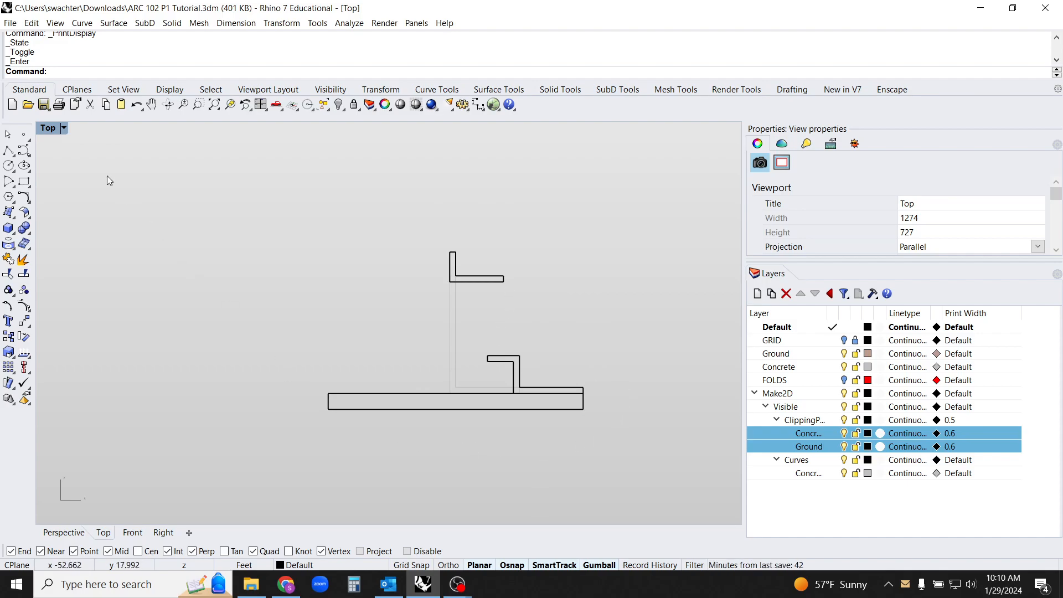
Turn Print Preview off and back on in the Top viewport to compare the section's line weights
click(55, 129)
click(144, 363)
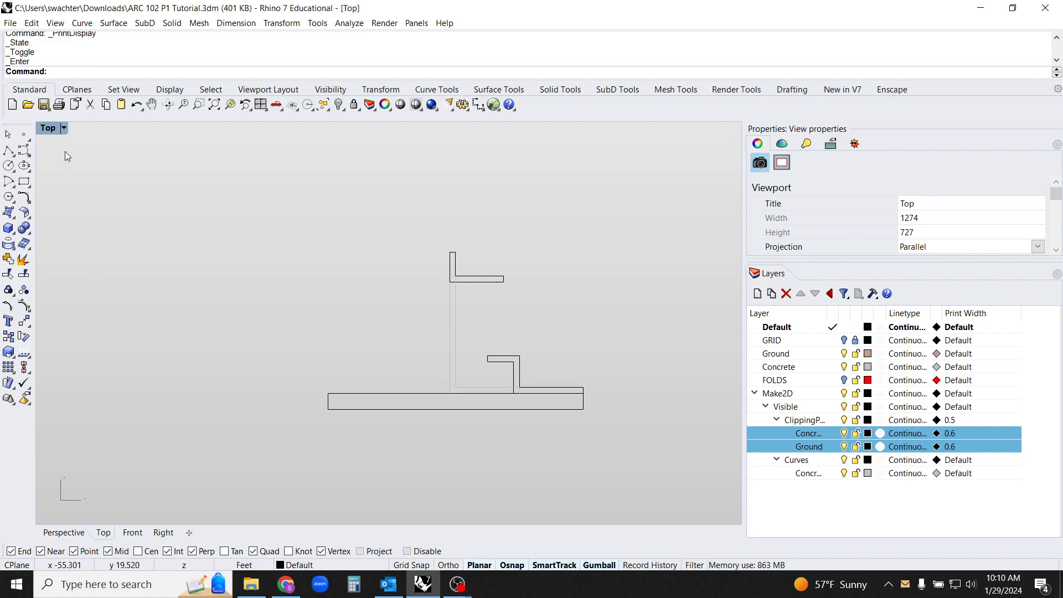
click(55, 128)
click(111, 364)
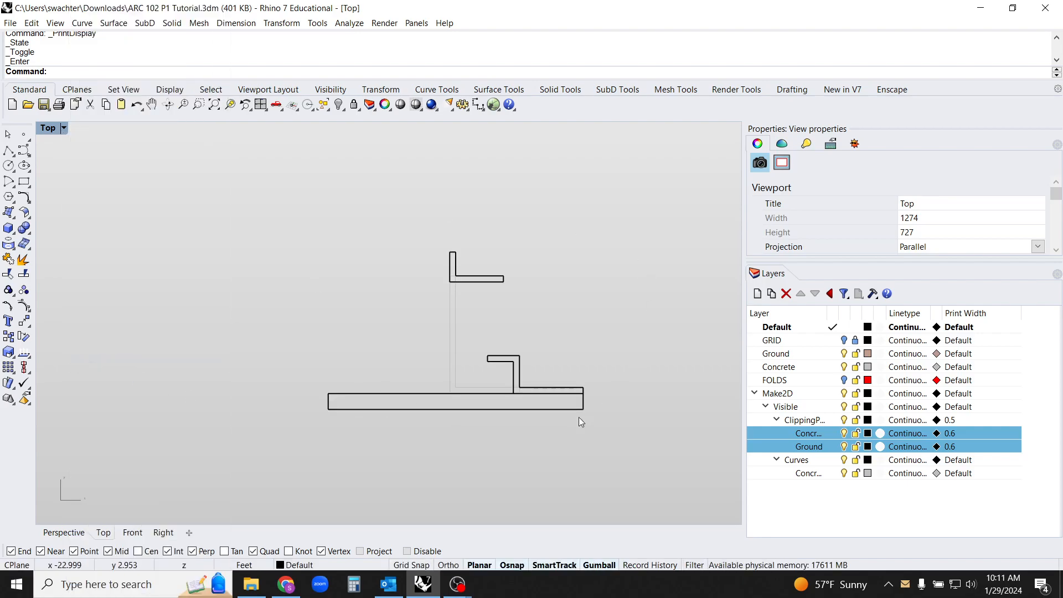
right_drag(562, 445, 545, 446)
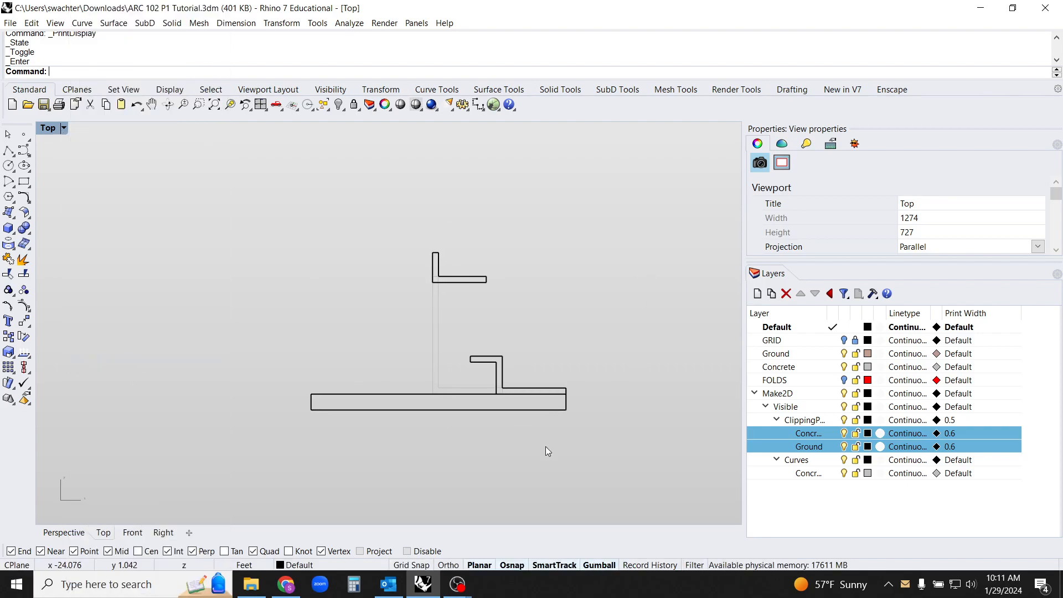
Set the Concrete sublayer under Curves to a Black print color and a print width of 0.25 mm
click(815, 474)
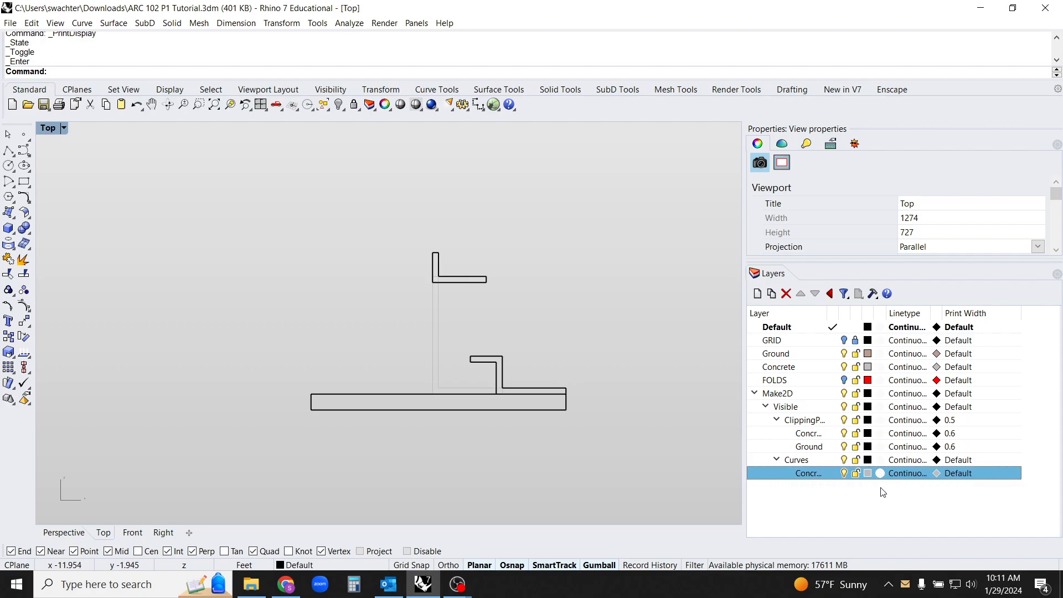
click(936, 474)
click(363, 208)
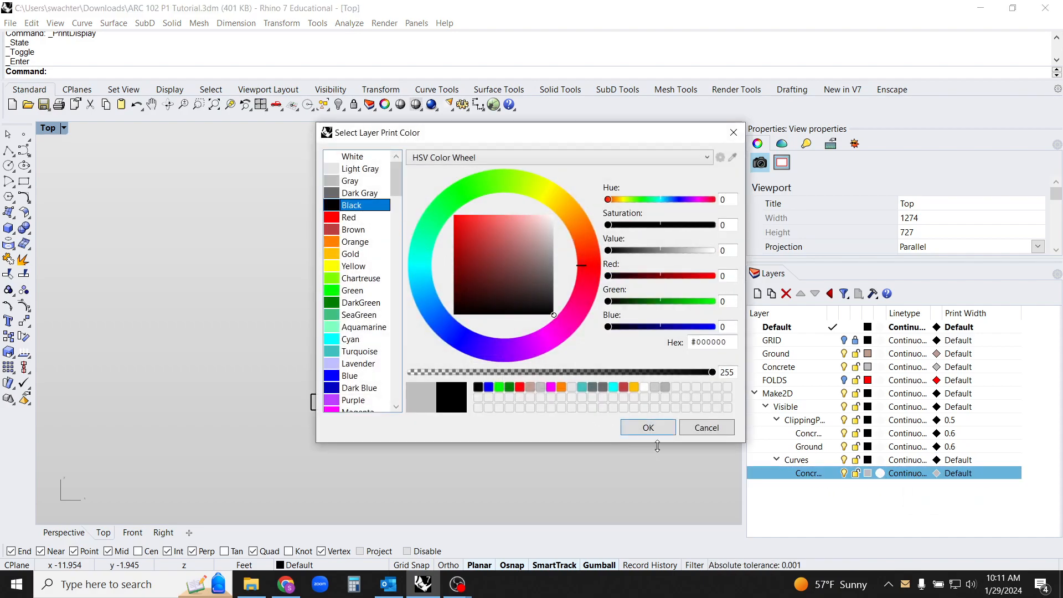
click(667, 430)
click(953, 474)
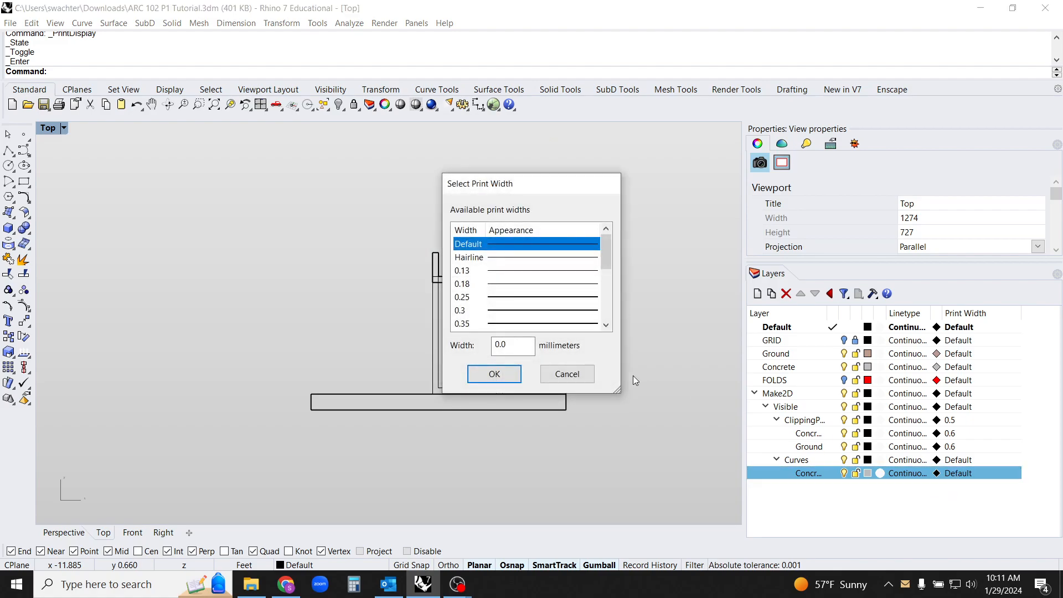
click(510, 298)
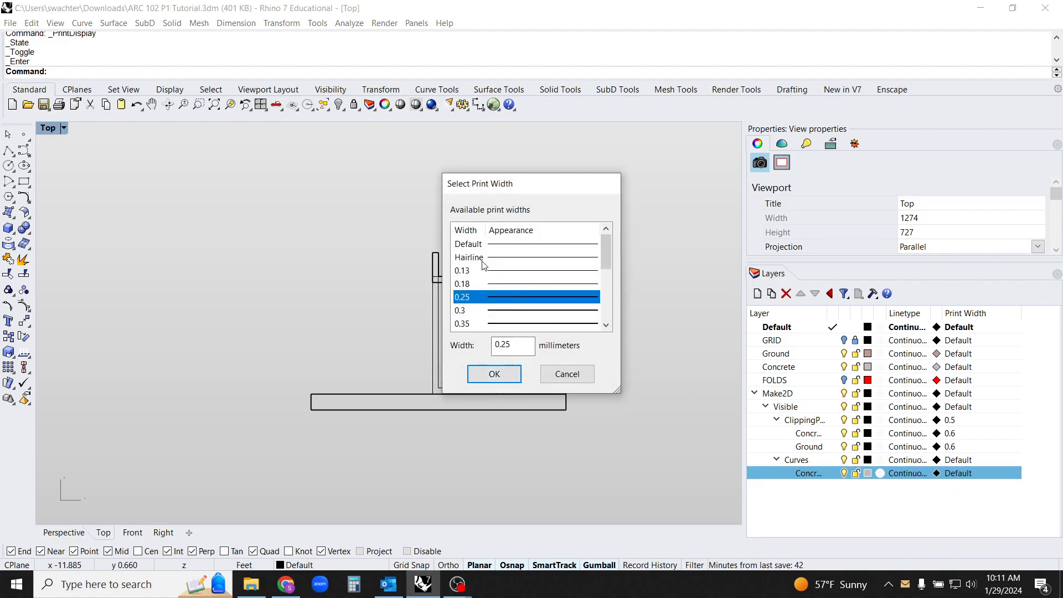
click(515, 374)
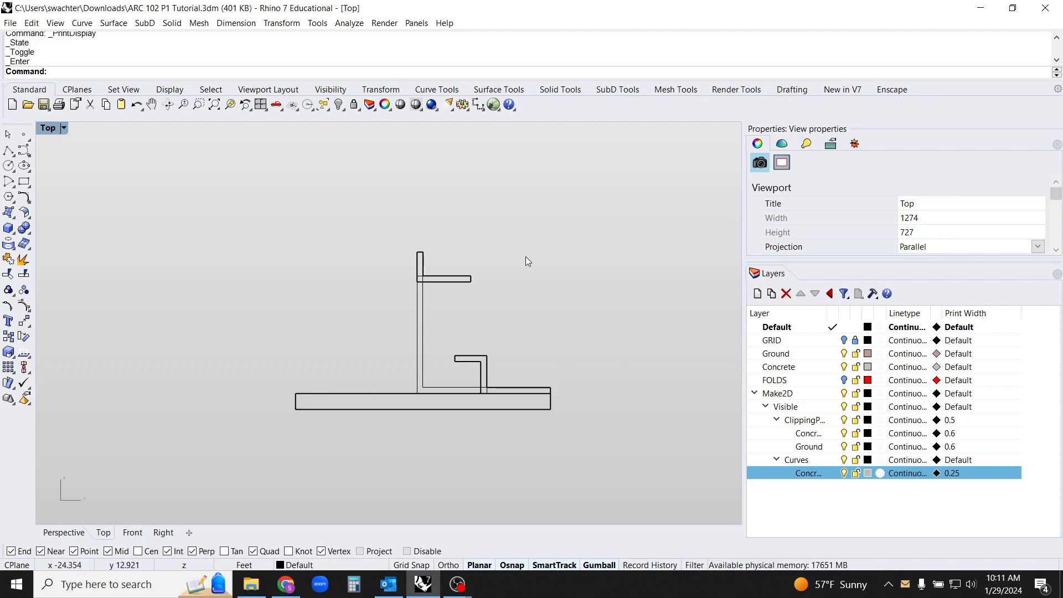
Advance the sun's time of day to 12:37:56 PM in the Sun settings
click(855, 145)
mouse_move(1058, 205)
mouse_down()
mouse_move(1059, 186)
mouse_move(1060, 195)
mouse_up()
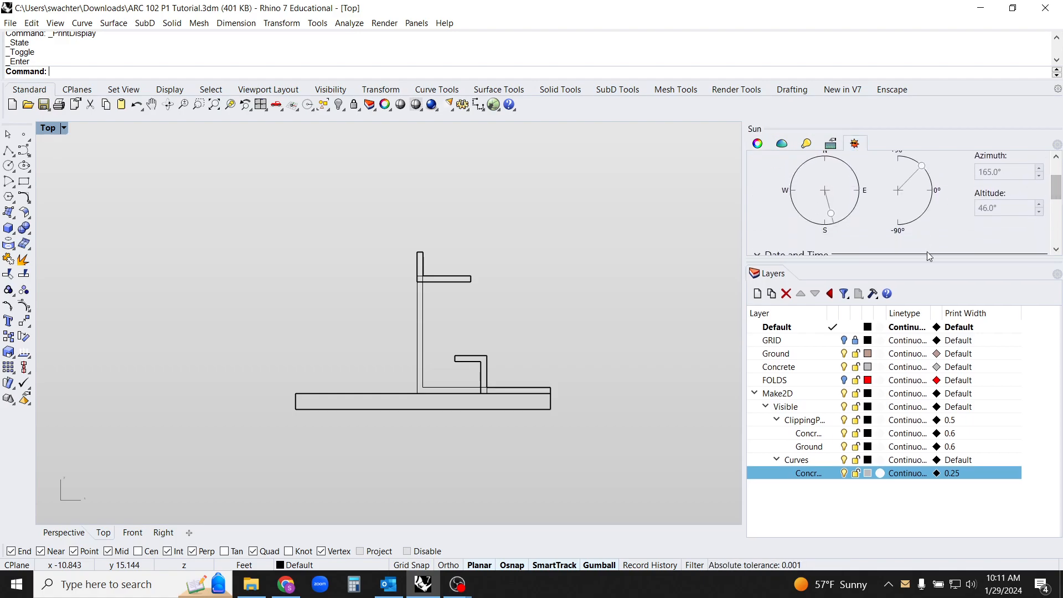
drag(920, 261, 919, 430)
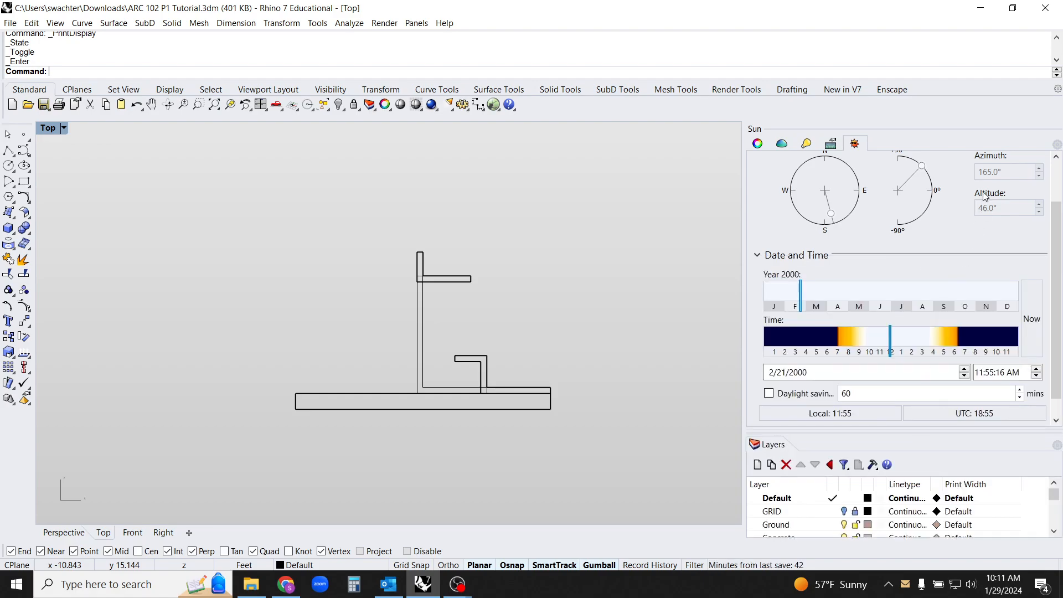
click(989, 372)
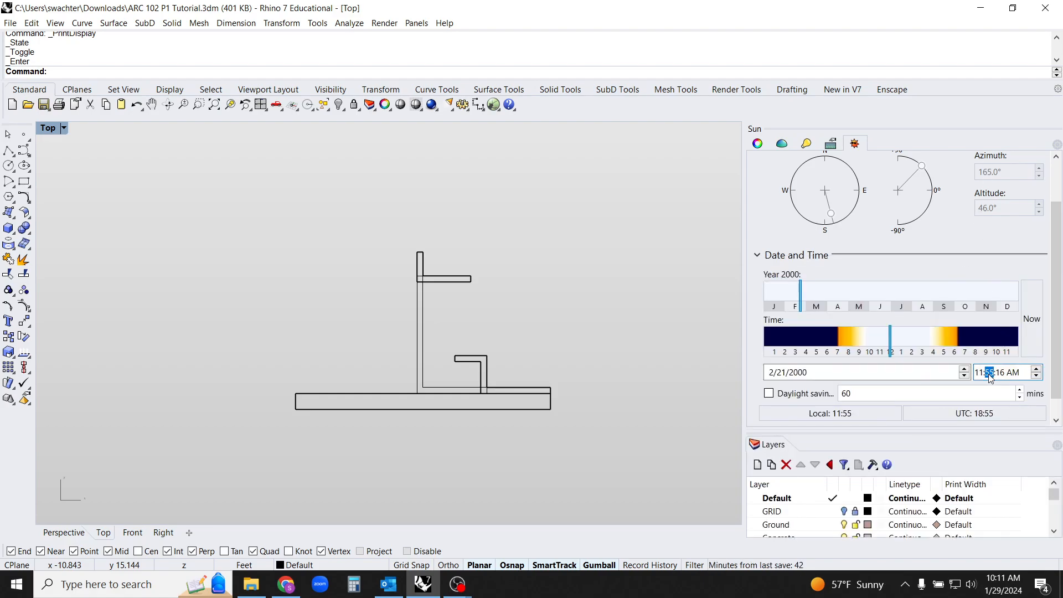
click(1036, 374)
click(1037, 374)
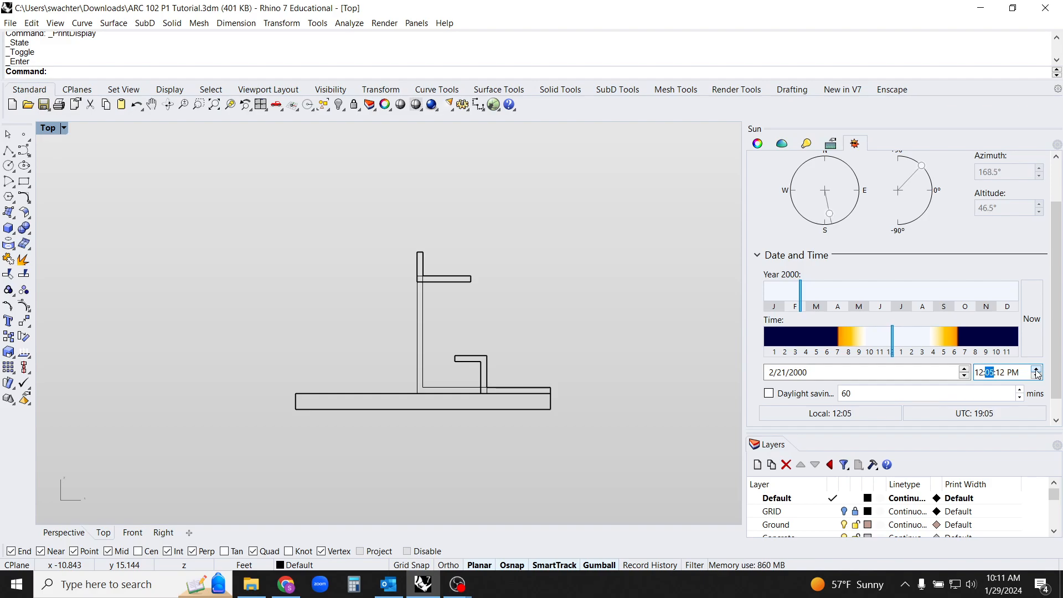
click(1036, 375)
click(1036, 374)
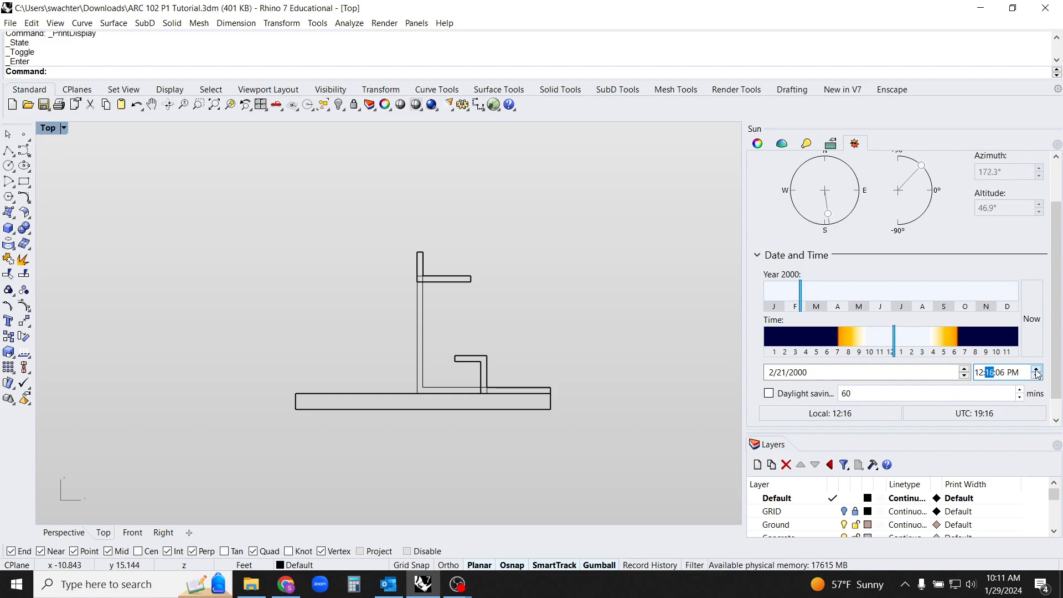
click(1036, 375)
click(1037, 374)
click(1037, 375)
click(1036, 374)
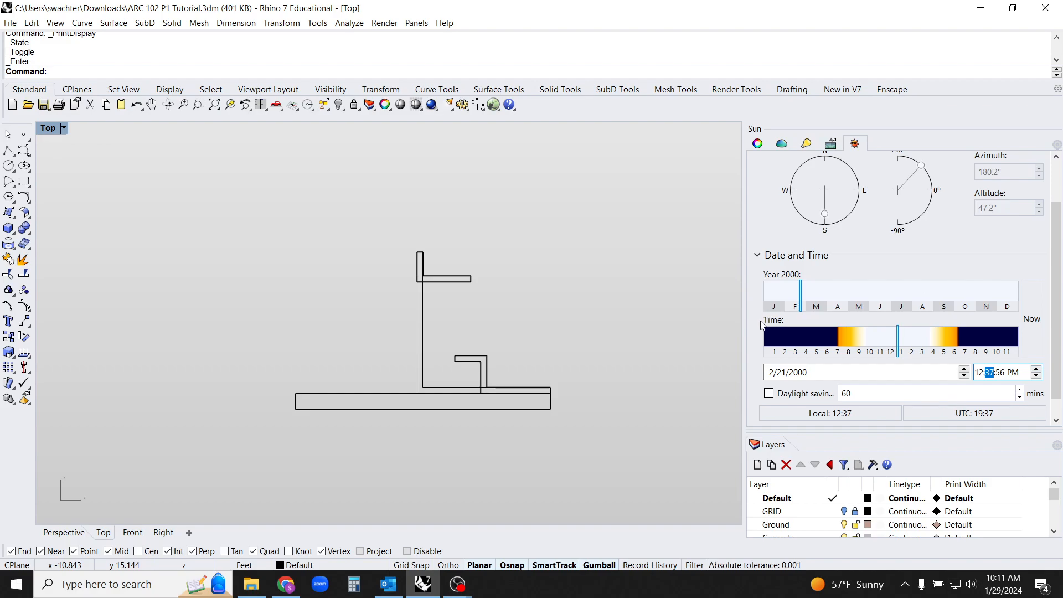
Draw a horizontal line about 5 ft long in the open space between the section's upper slab and lower bench
right_drag(551, 339, 570, 304)
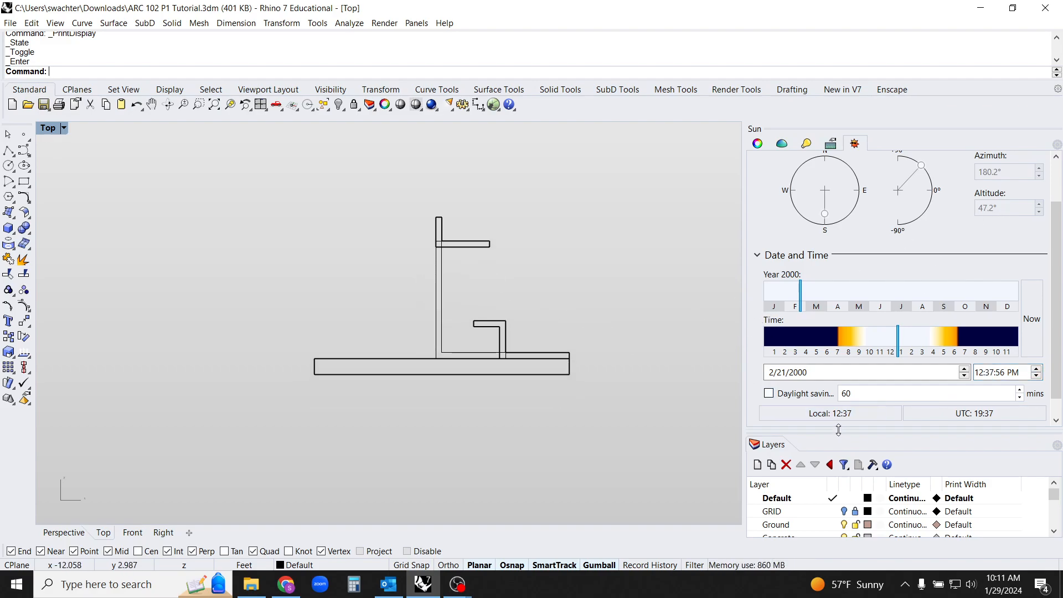
drag(835, 431, 863, 245)
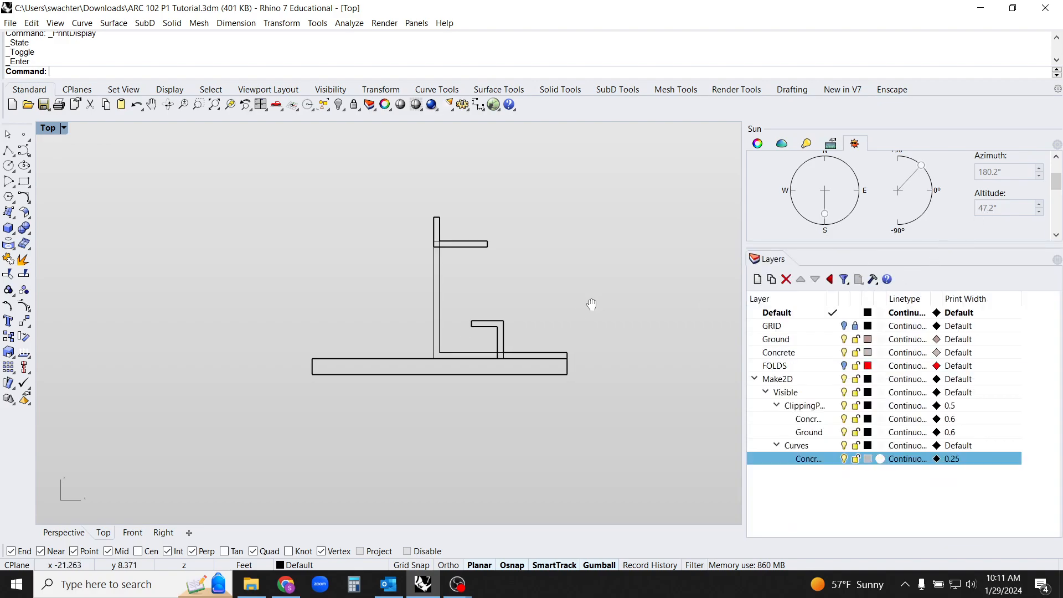
right_drag(592, 301, 570, 310)
text(line)
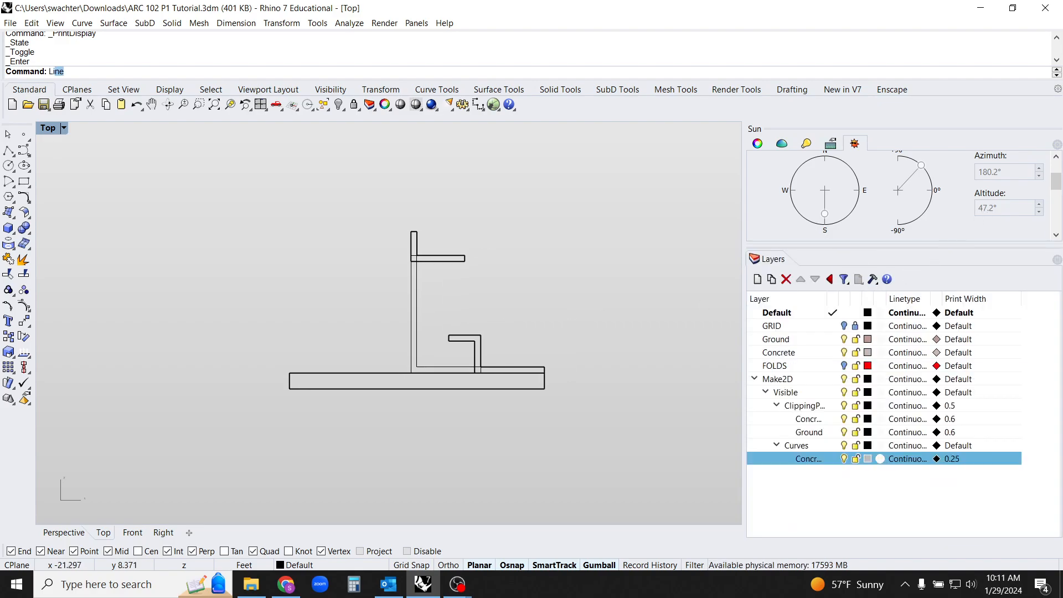
key(Return)
click(487, 295)
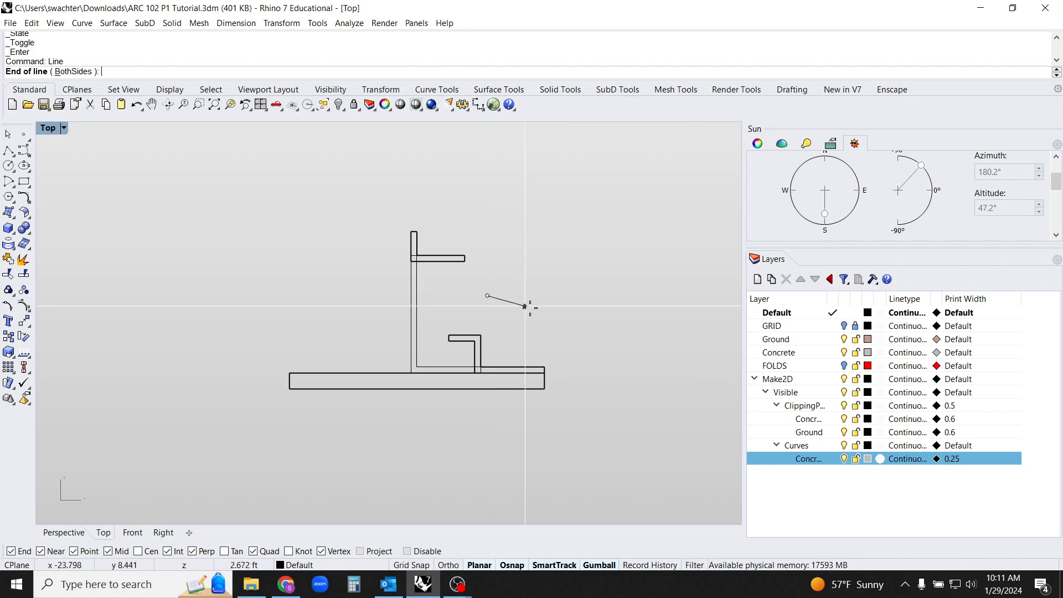
shift+click(568, 309)
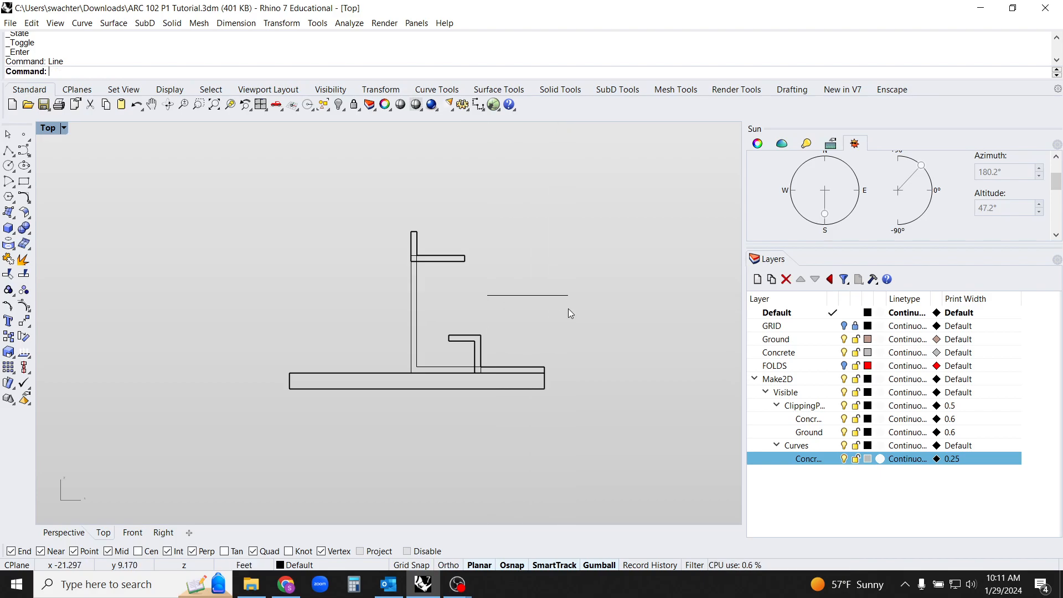
Try to rotate the horizontal line 47.2 degrees about its left endpoint
click(545, 296)
text(Rotate)
key(Return)
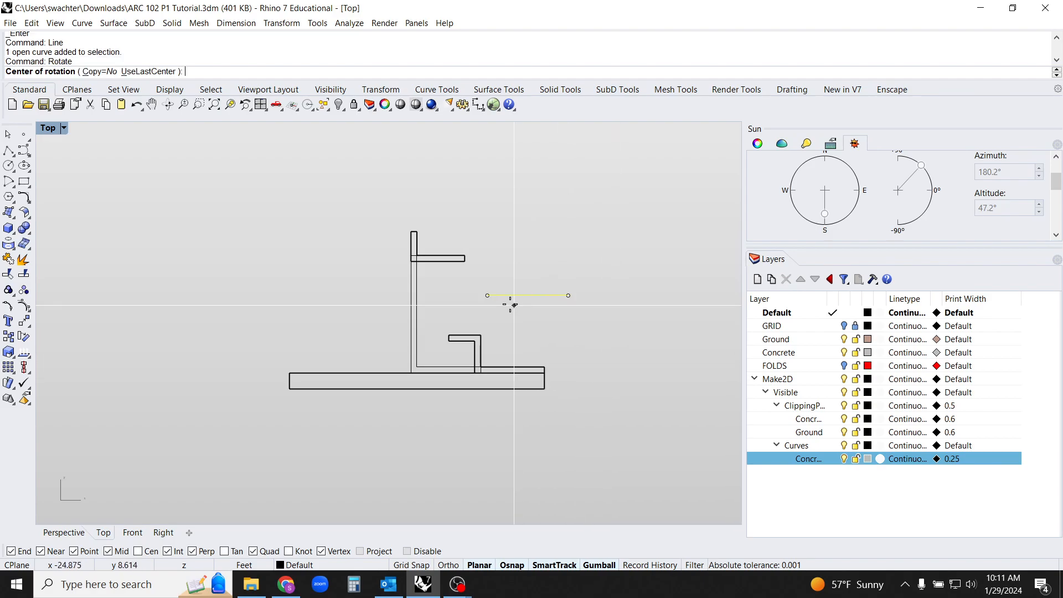
click(487, 295)
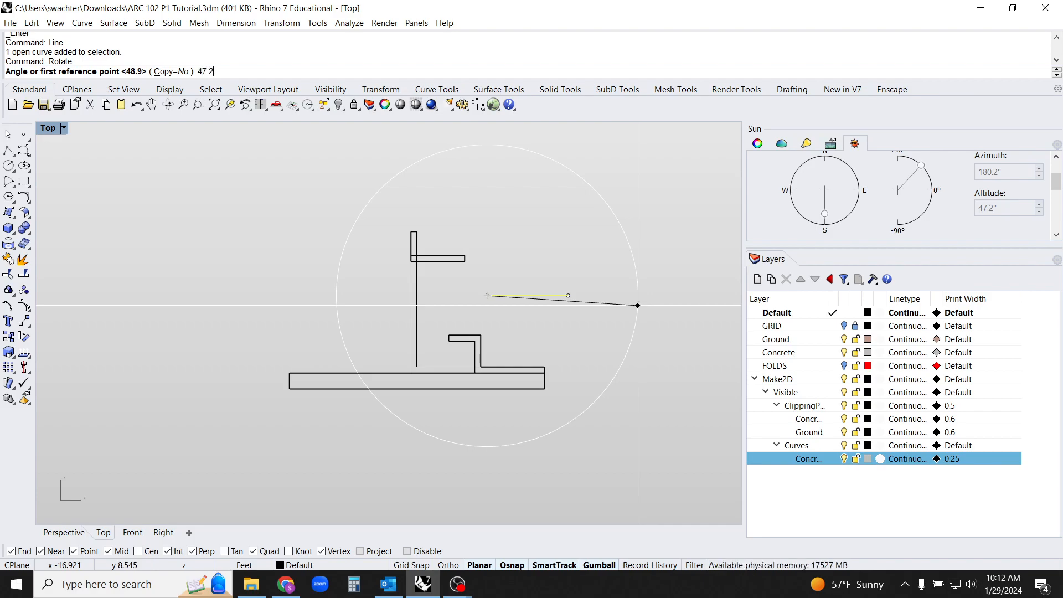
key(Return)
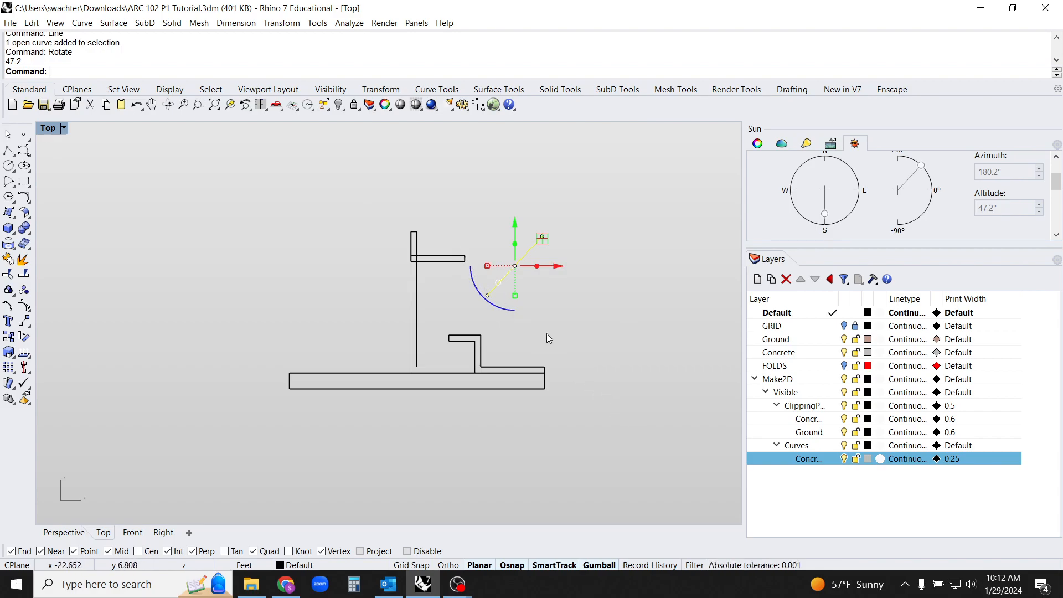
click(593, 357)
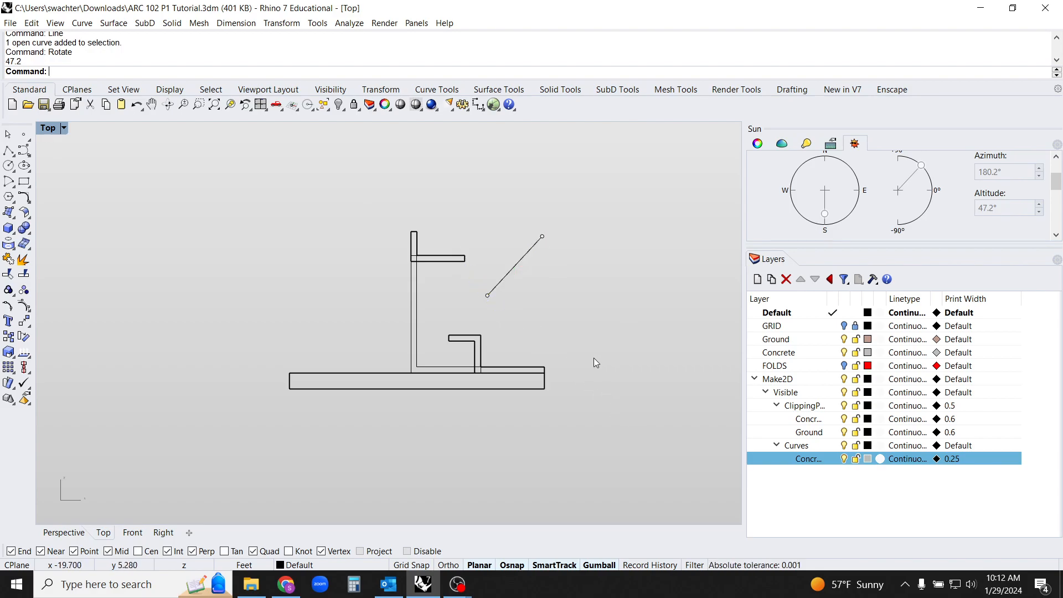
key(ctrl+z)
Rotate the horizontal line -47.2 degrees about its left endpoint to match the downward sun angle
click(529, 296)
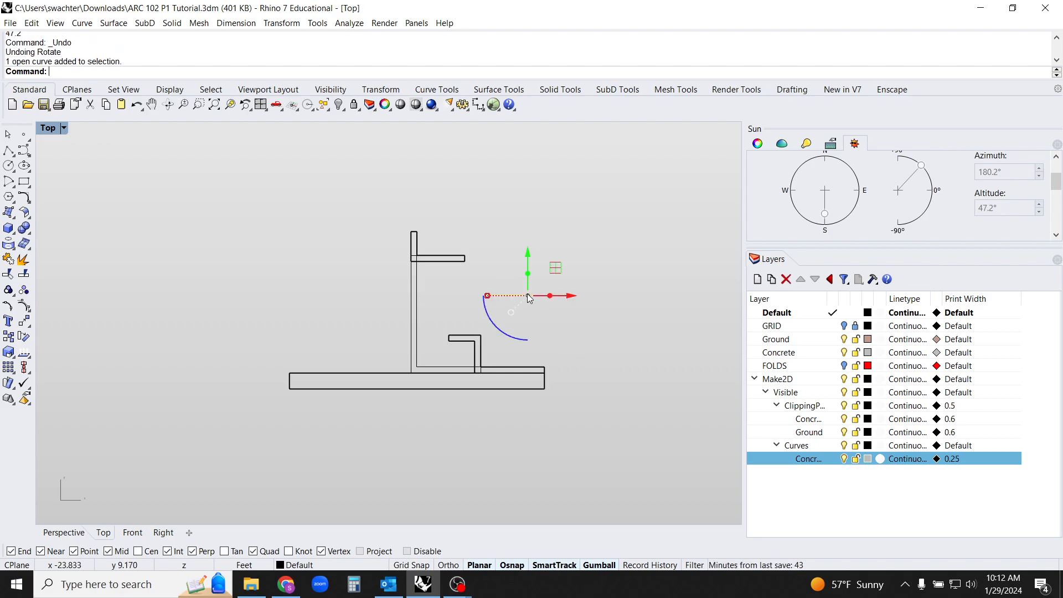
text(rotate)
key(Return)
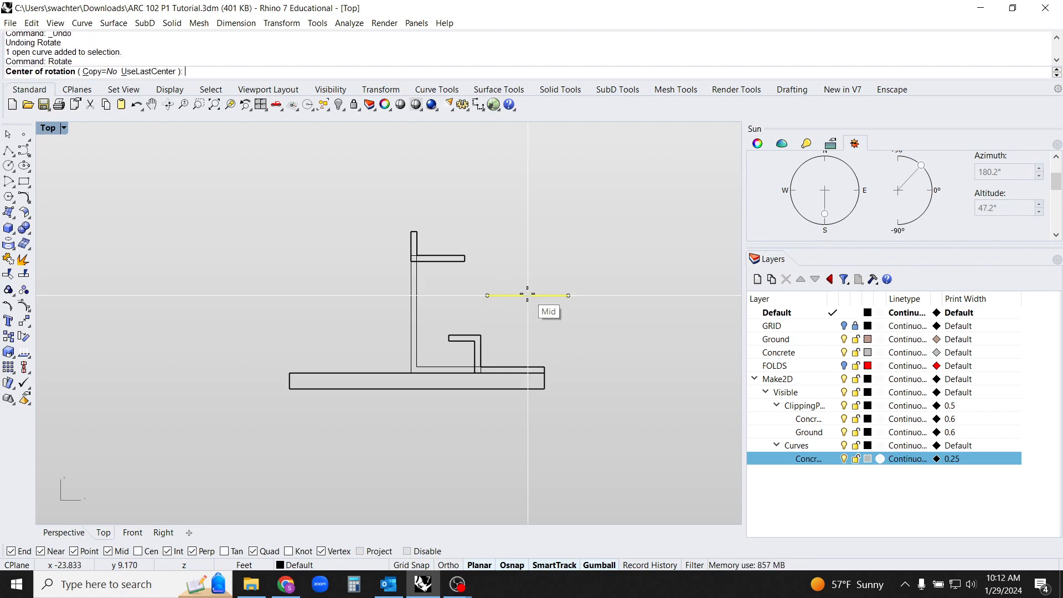
click(488, 295)
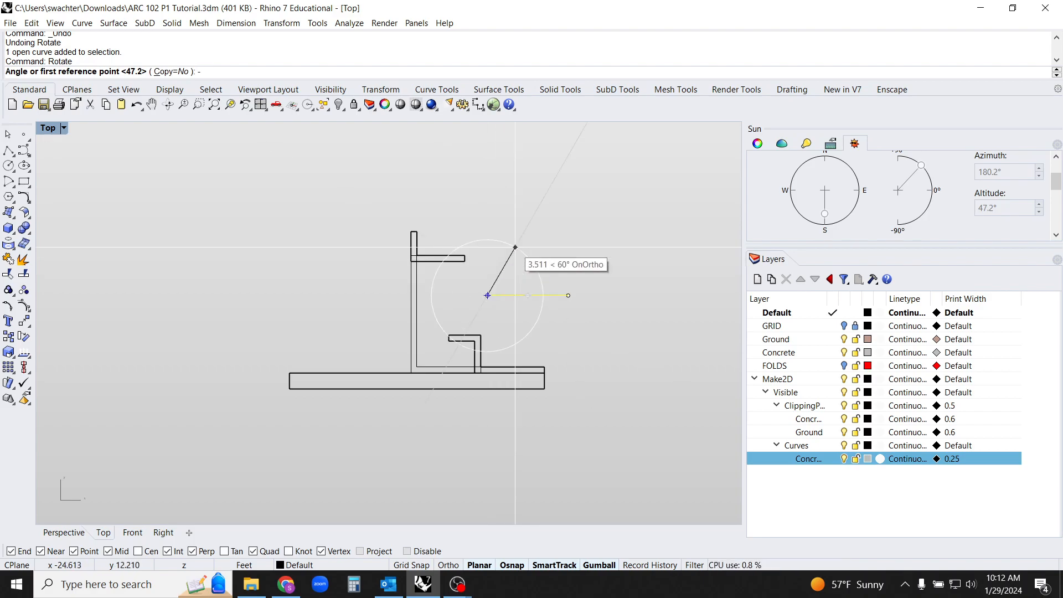
text(-47.2)
key(Return)
Copy the angled line from its upper endpoint to the upper slab's top-right and bottom-left corners and the bench's top-right and bottom-left corners
click(526, 300)
click(514, 328)
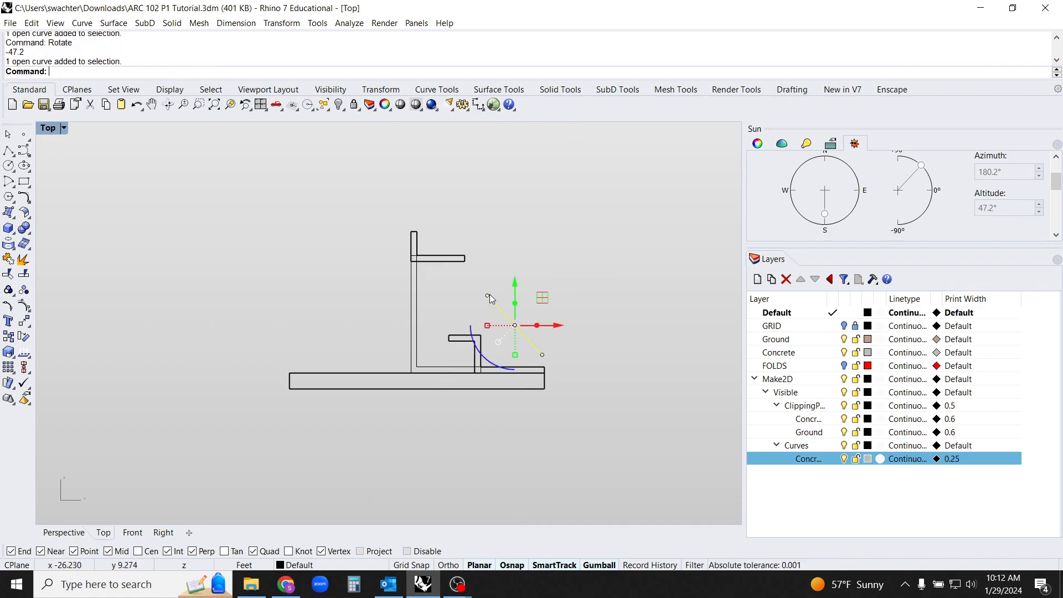
text(Copy)
key(Return)
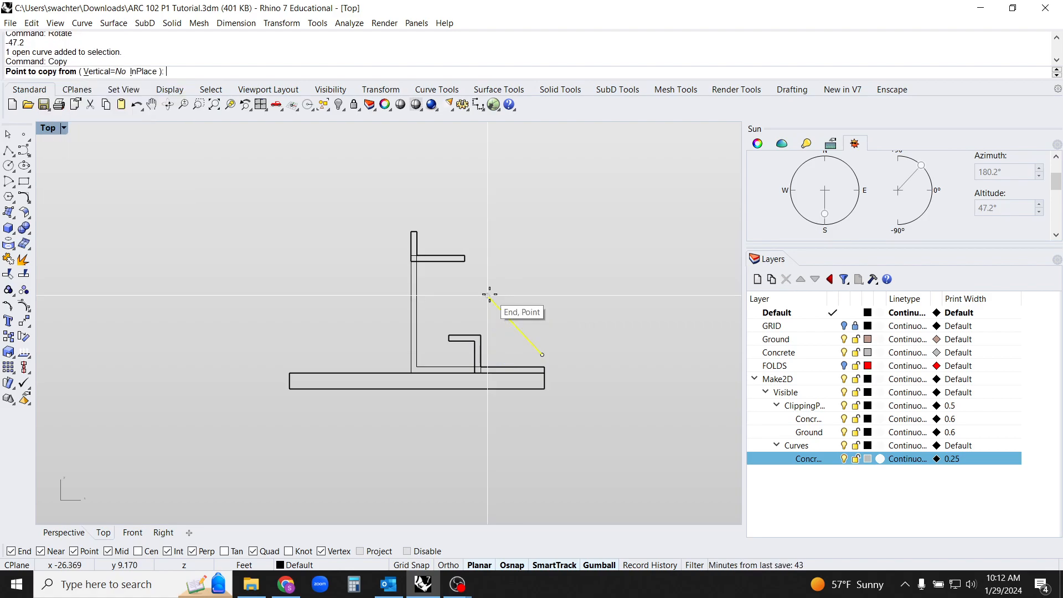
click(489, 295)
scroll(491, 277, up, 5)
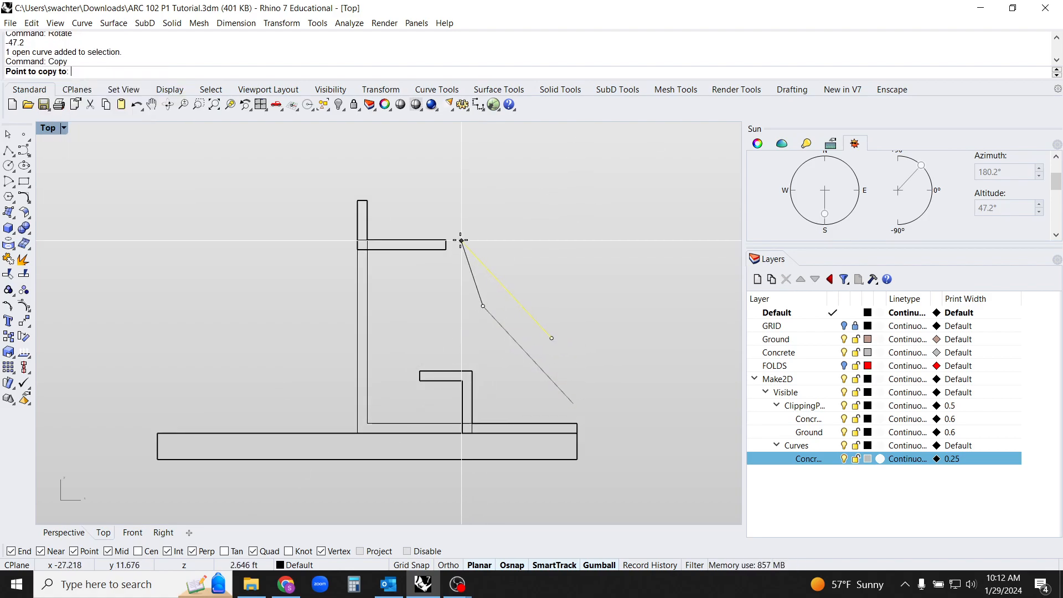
click(447, 241)
click(357, 249)
click(472, 371)
click(420, 380)
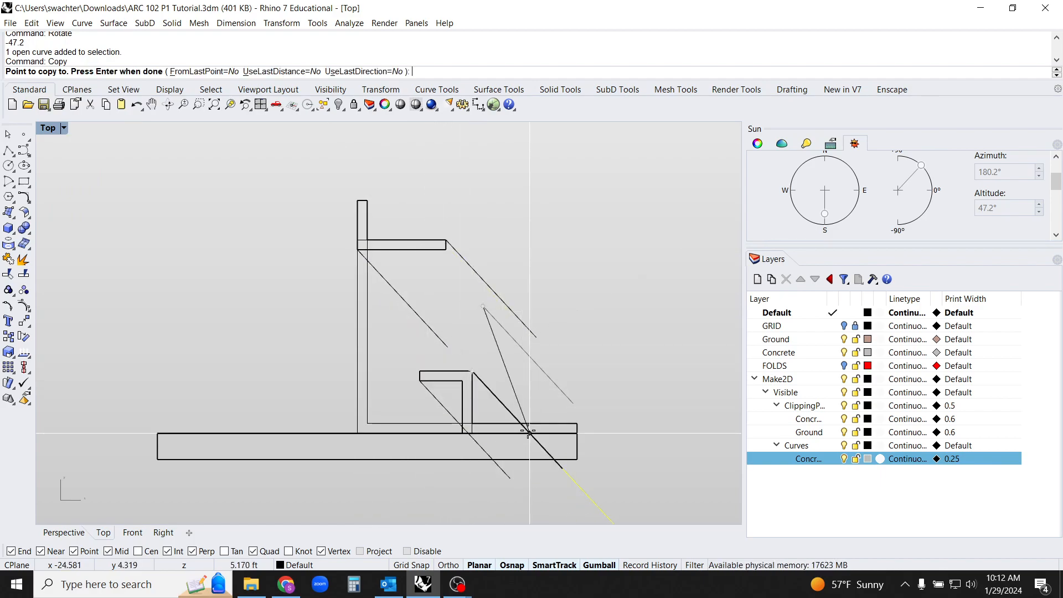
key(Return)
Delete the original angled line that stands free beside the section
scroll(541, 429, down, 2)
mouse_move(579, 466)
right_down()
mouse_move(541, 433)
mouse_move(548, 450)
mouse_move(569, 410)
right_up()
key(Delete)
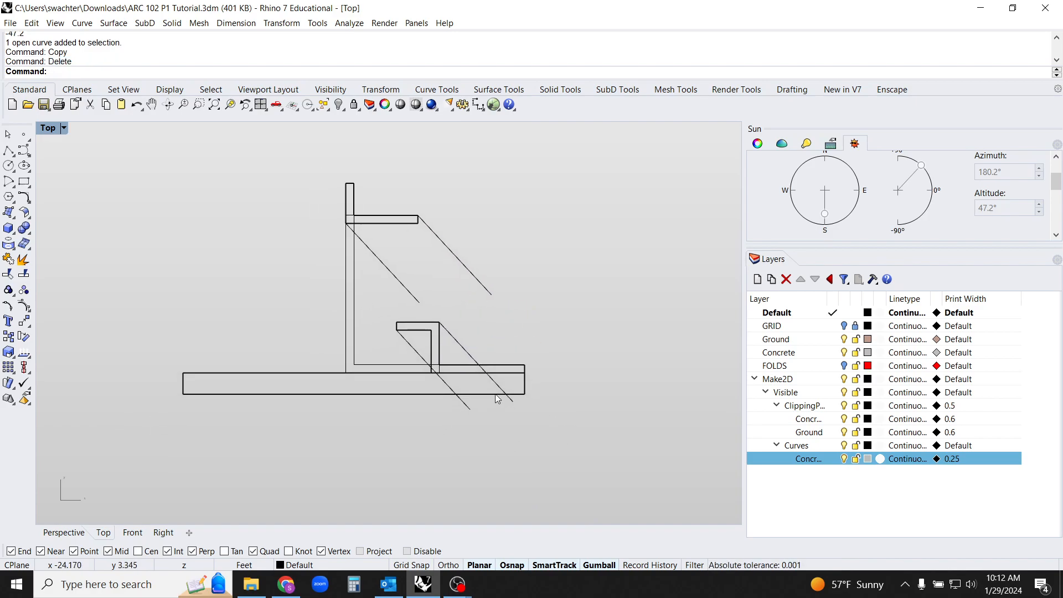
Trim the two lower sun lines where they pass the bench's inner vertical edge and the floor slab's top edge
scroll(447, 404, up, 5)
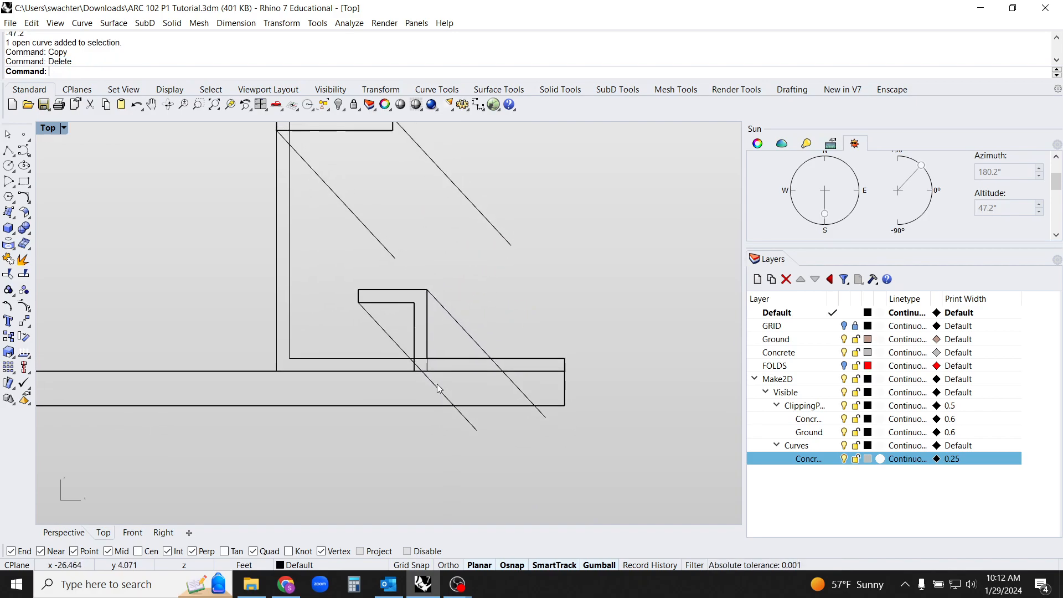
click(406, 356)
shift+click(515, 342)
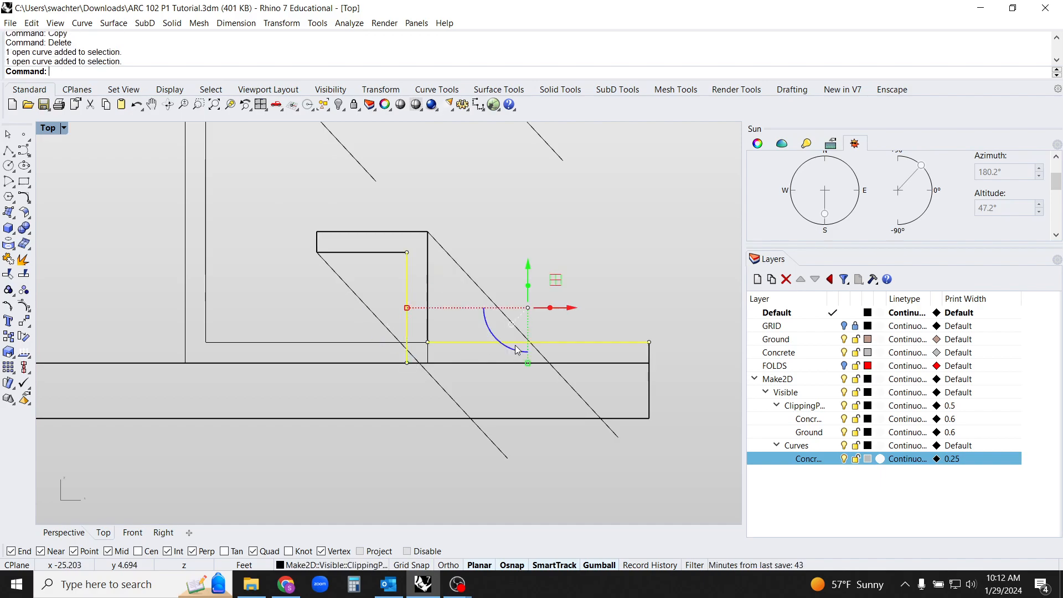
text(trim)
key(Return)
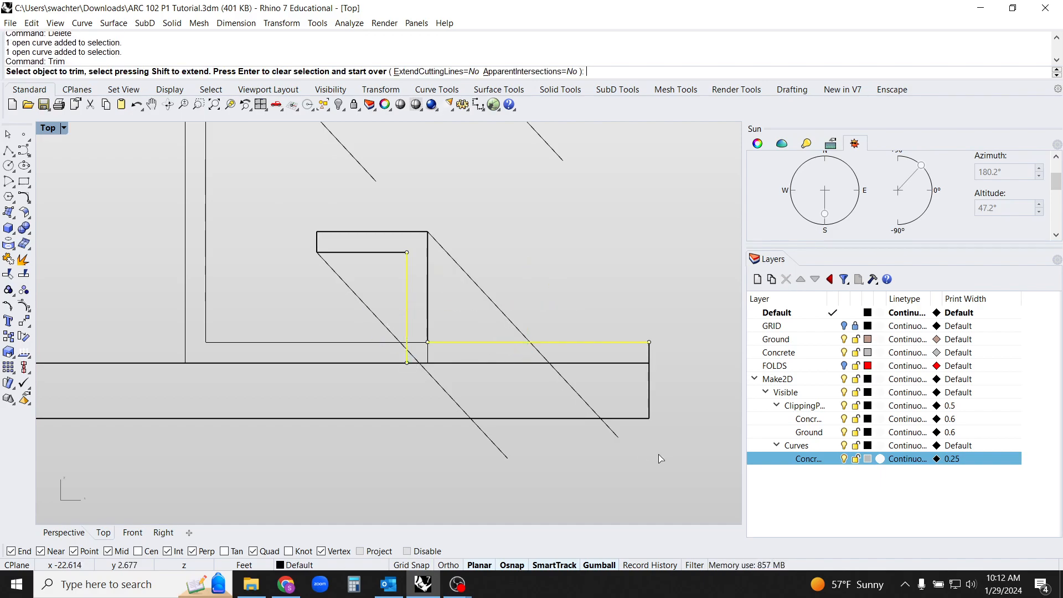
click(545, 361)
click(441, 387)
key(Return)
Extend the sun line from the upper slab's bottom-left corner down to the bench's top edge
scroll(482, 401, down, 4)
click(518, 434)
right_drag(520, 434, 481, 479)
click(410, 349)
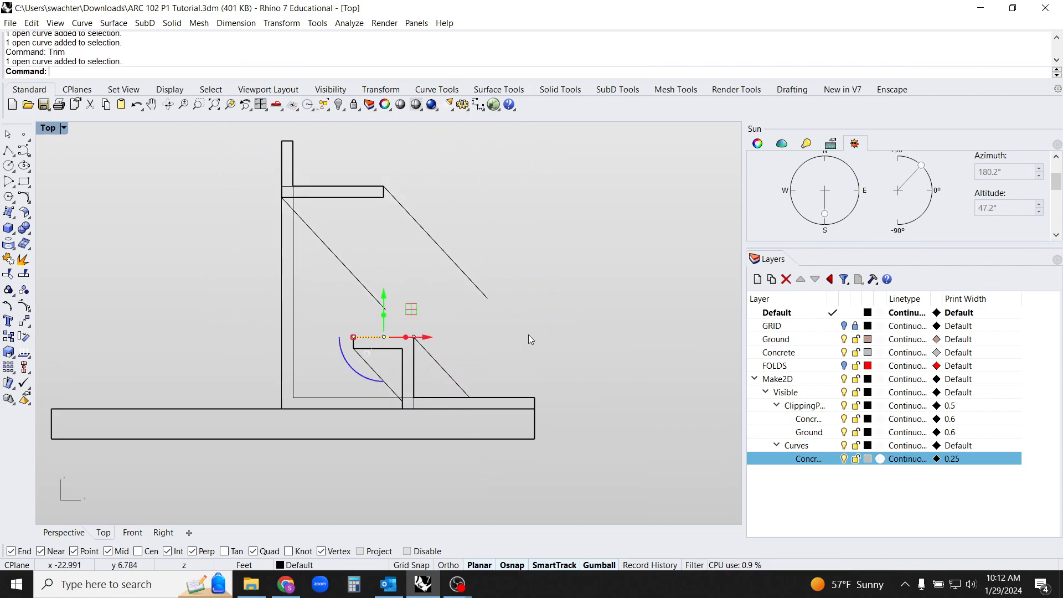
text(extend)
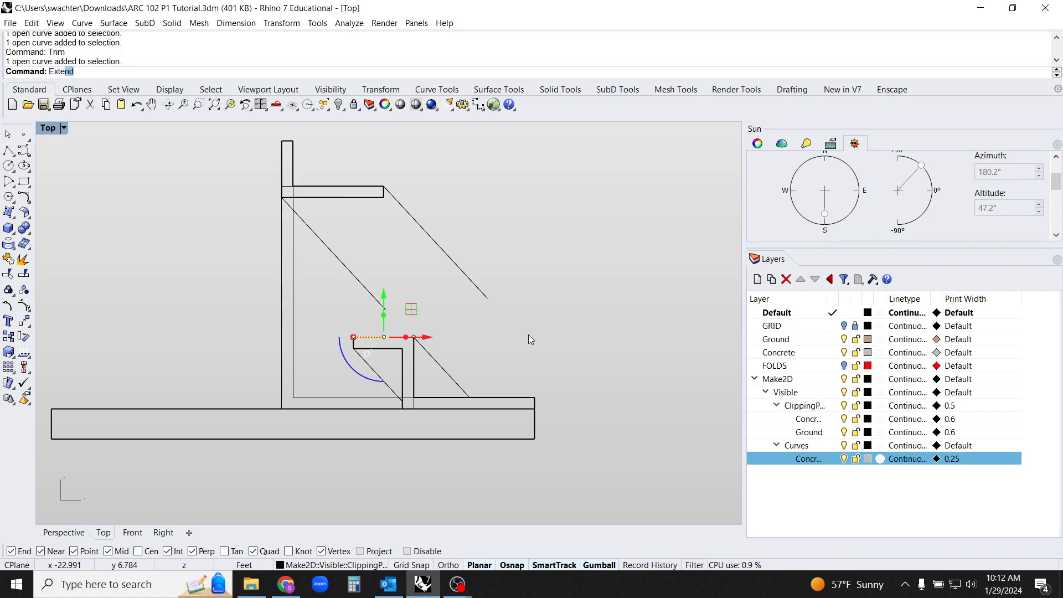
key(Return)
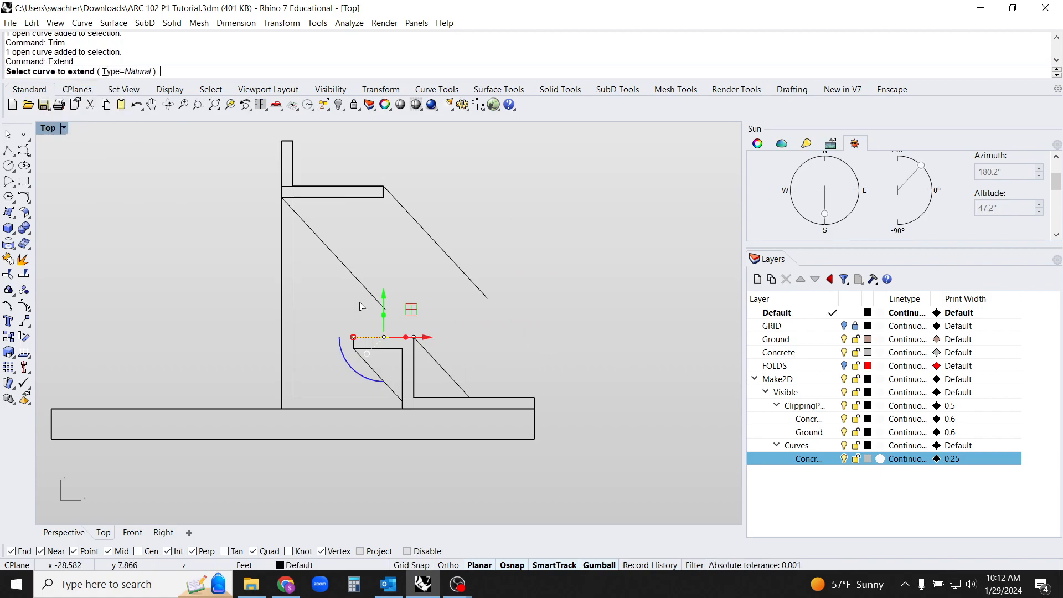
click(370, 299)
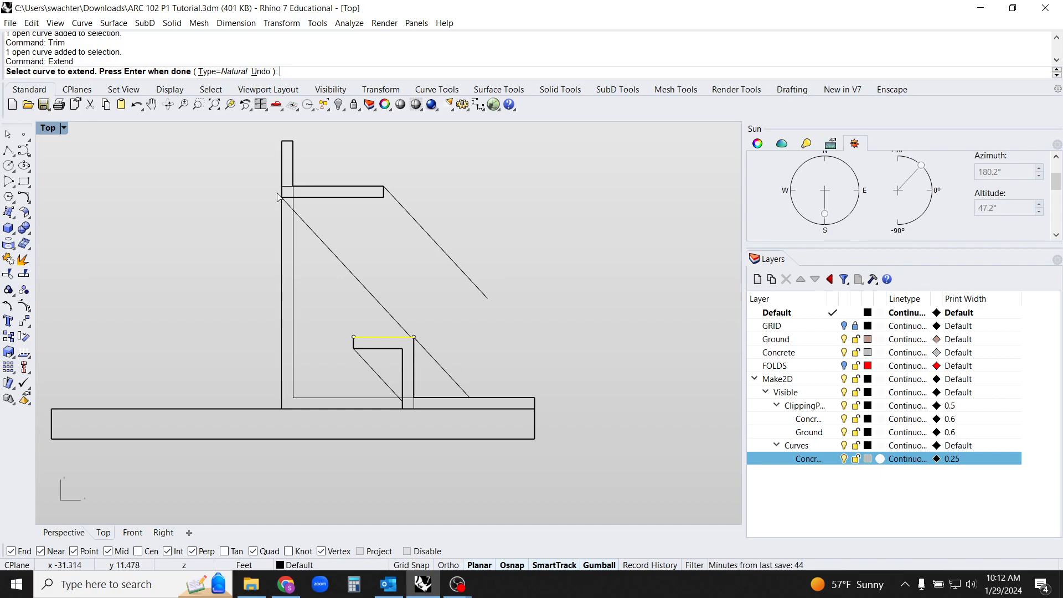
key(Escape)
key(Escape)
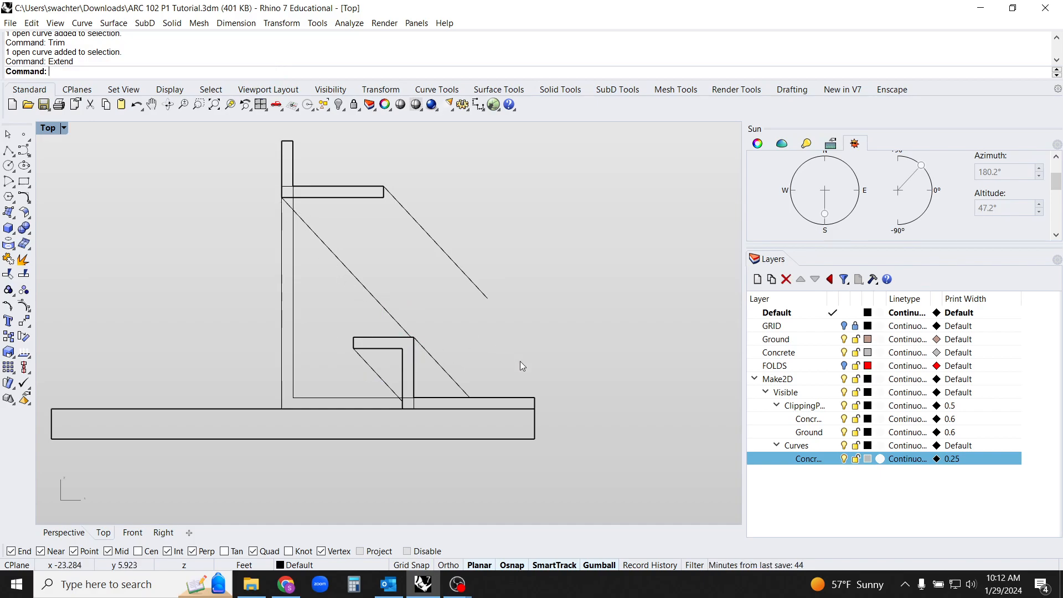
Copy the ground outline from its top-left corner to its top-right corner to continue the ground beyond the floor slab
right_drag(547, 387, 481, 368)
scroll(490, 382, down, 5)
right_drag(497, 416, 528, 413)
click(283, 400)
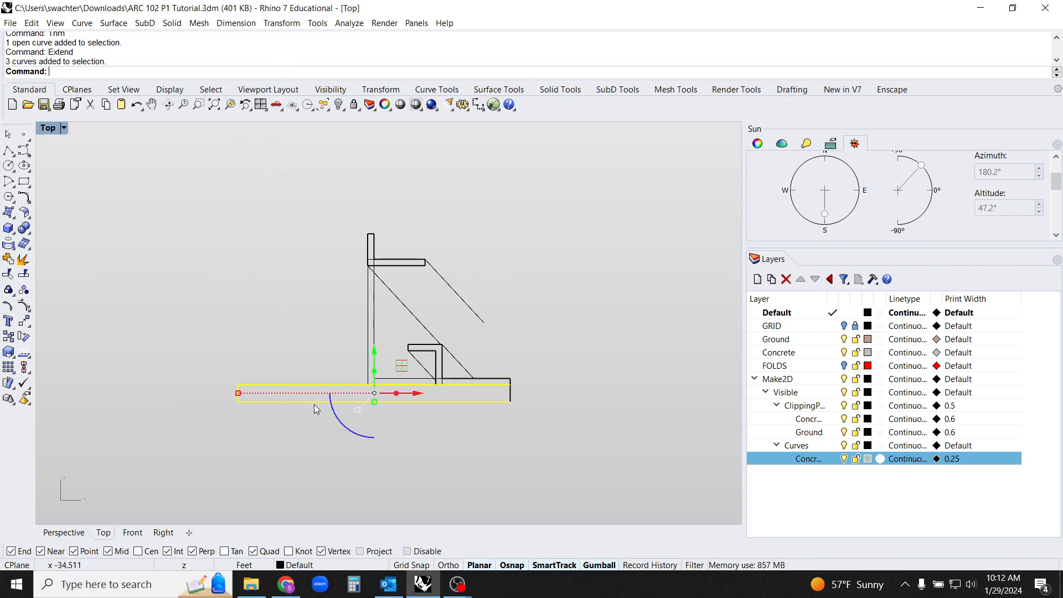
scroll(511, 423, up, 4)
click(506, 374)
scroll(552, 380, down, 2)
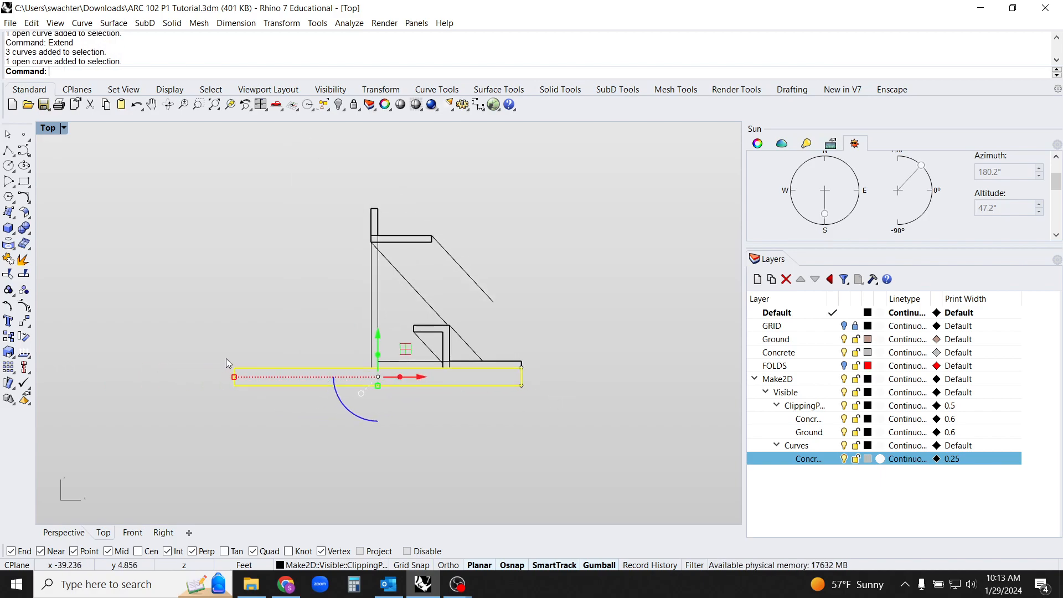
text(Copy)
key(Return)
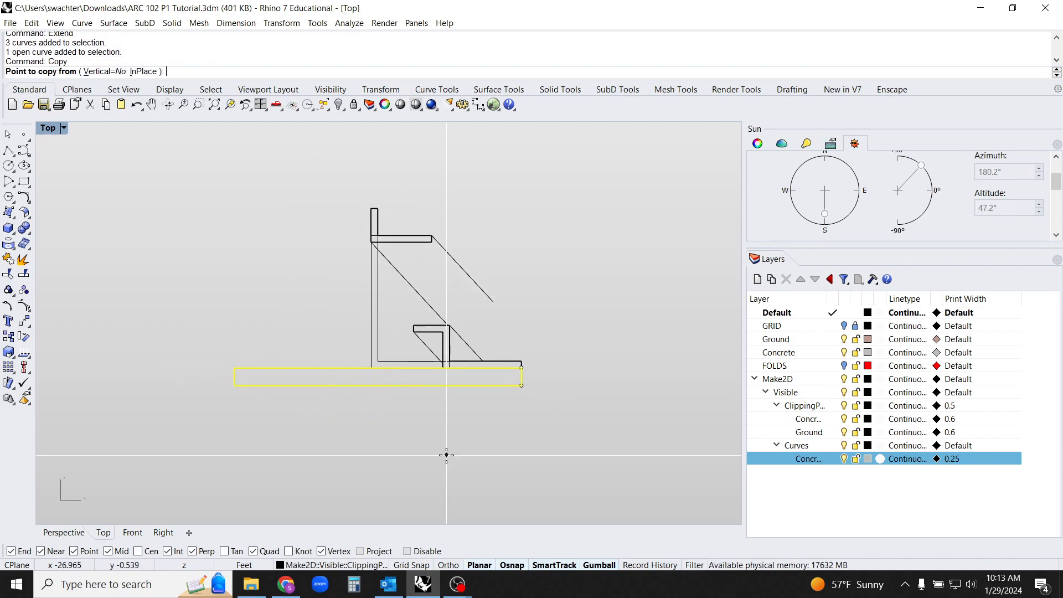
click(248, 367)
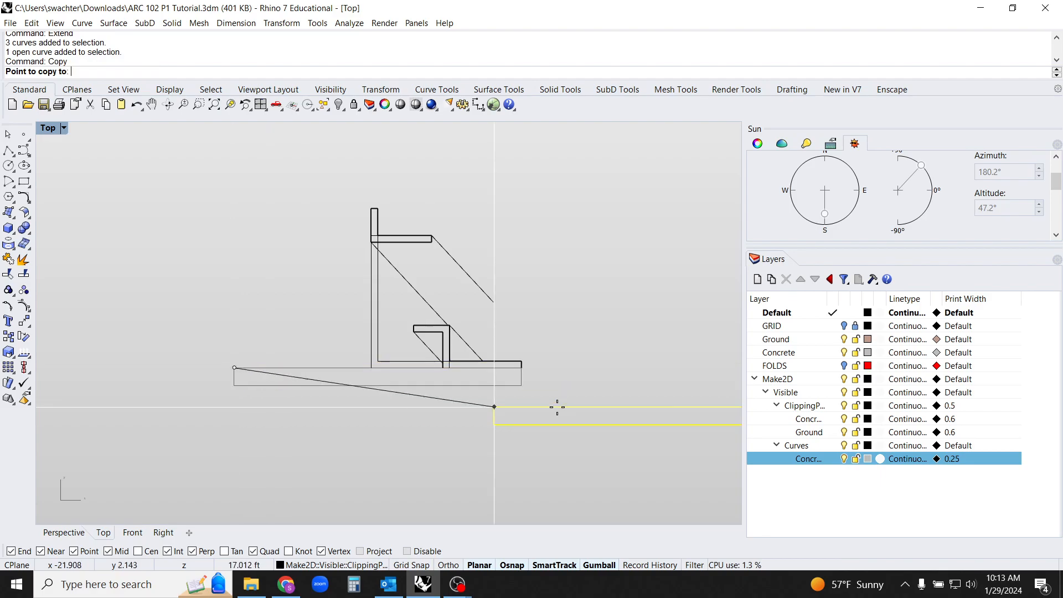
scroll(540, 380, up, 3)
click(512, 360)
scroll(441, 404, down, 5)
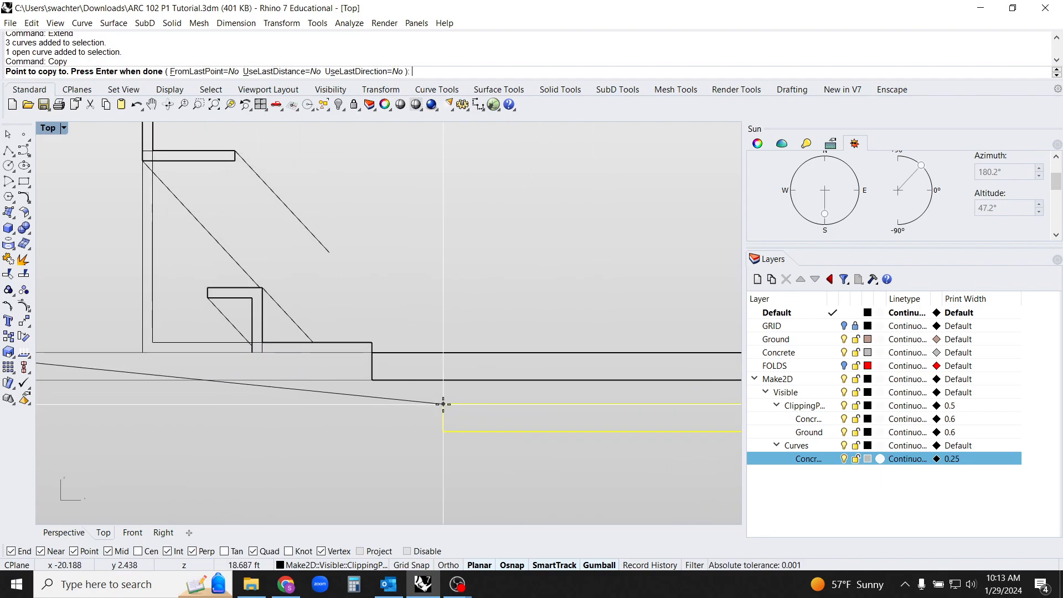
key(Return)
scroll(406, 387, down, 1)
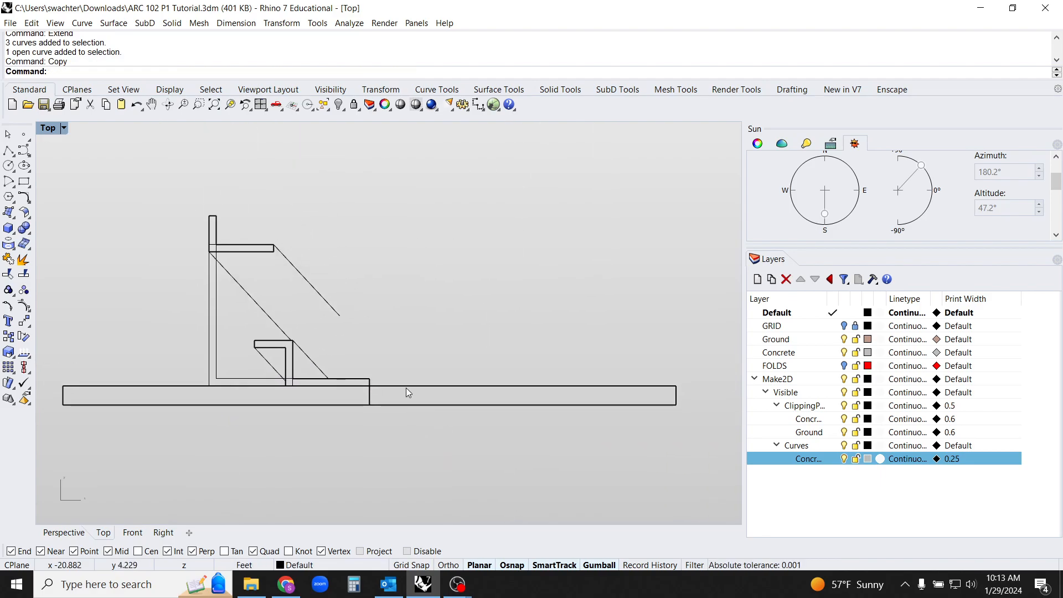
Extend the sun line from the upper slab's top-right corner down to the top edge of the copied ground
click(412, 385)
text(Extend)
key(Return)
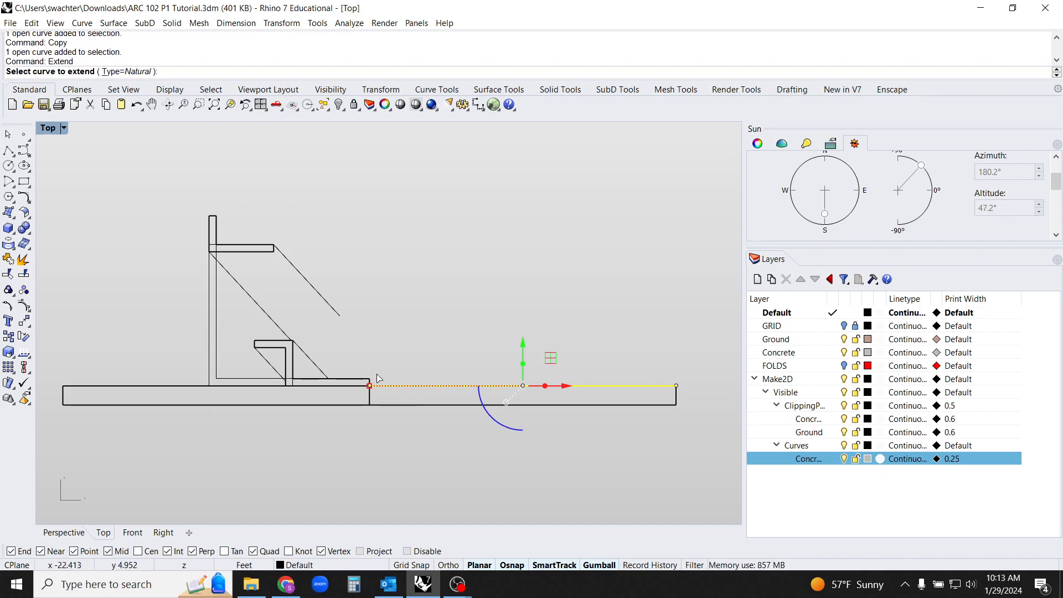
click(338, 317)
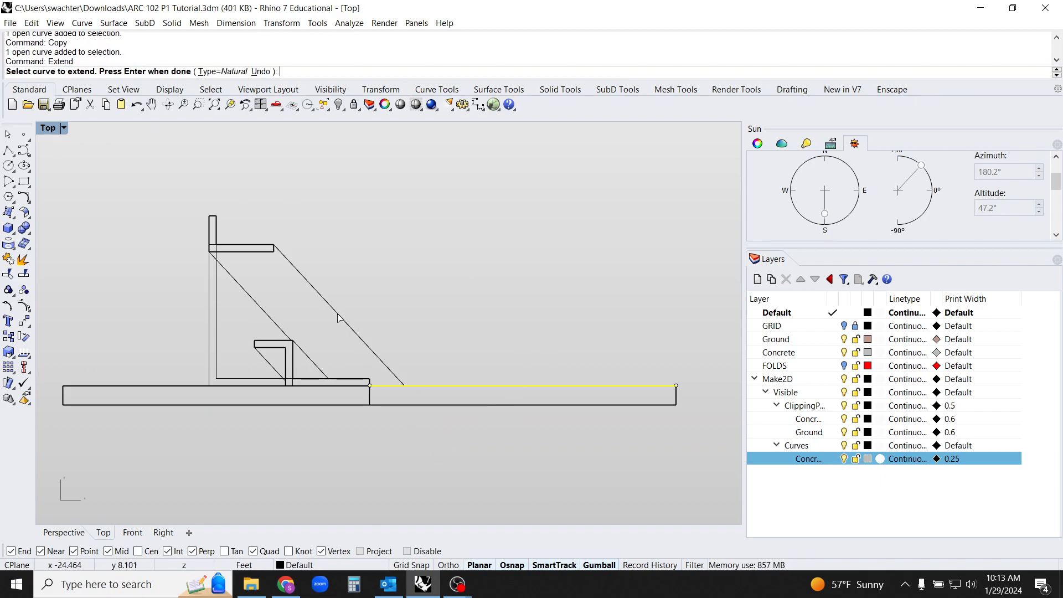
right_click(504, 381)
right_drag(393, 467, 439, 461)
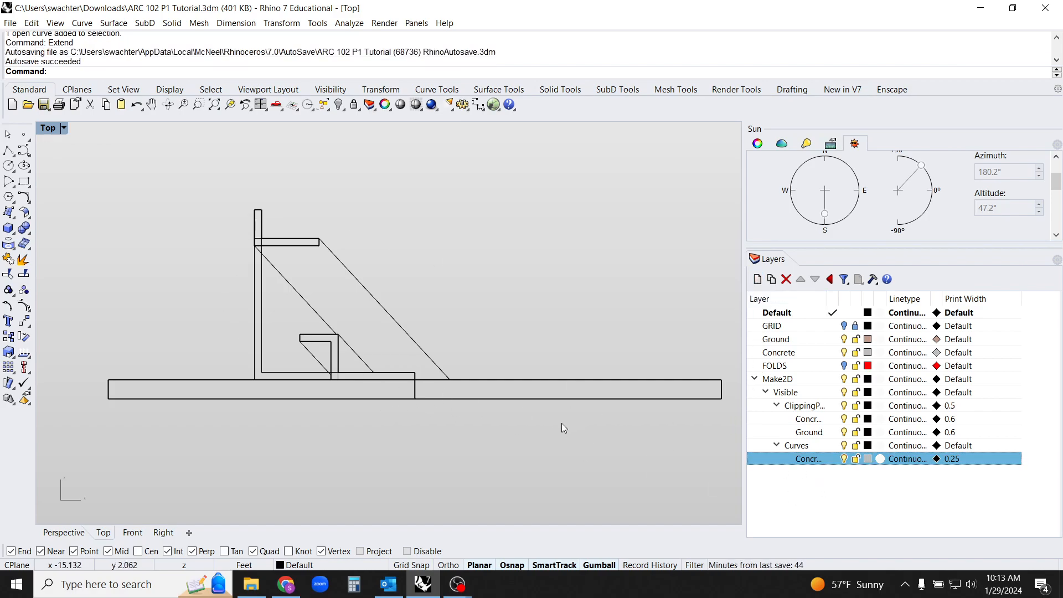
Create a layer named Hatch under the Make2D Curves layer and make it current
click(757, 279)
text(Hatch)
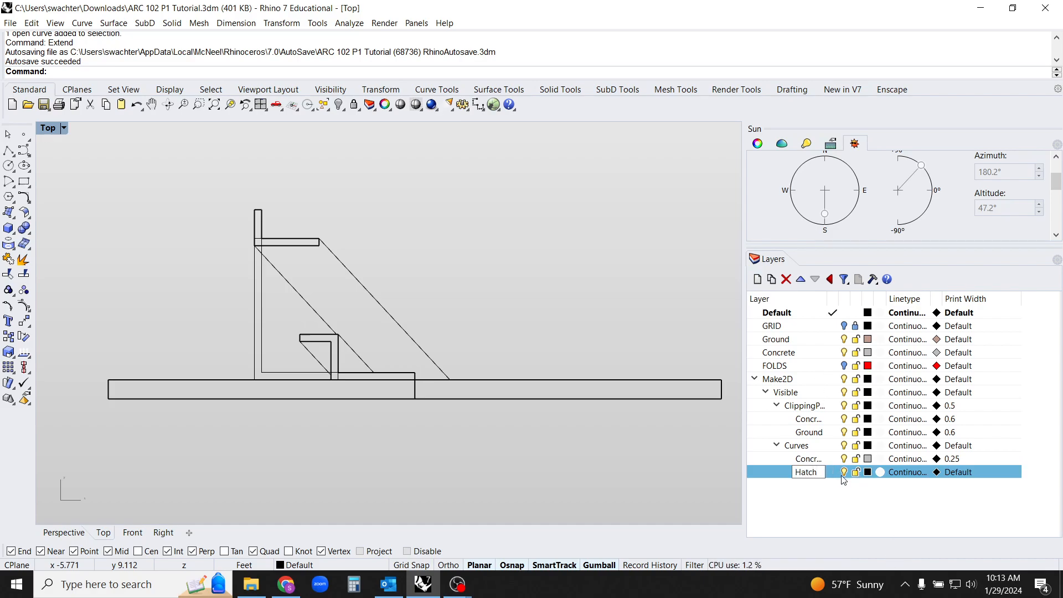
key(Return)
scroll(553, 437, down, 3)
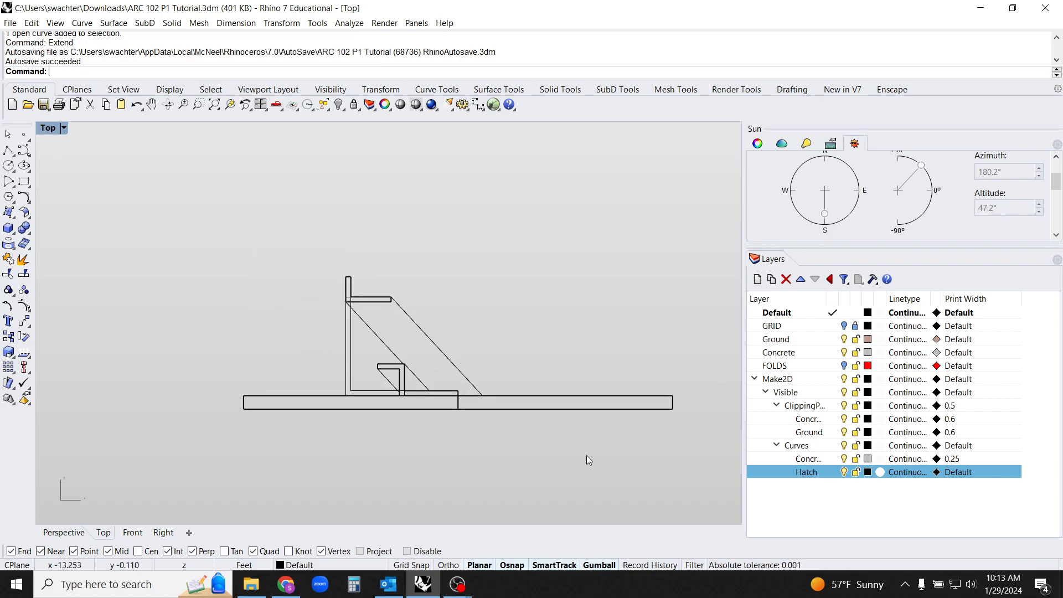
click(833, 475)
right_drag(608, 445, 589, 460)
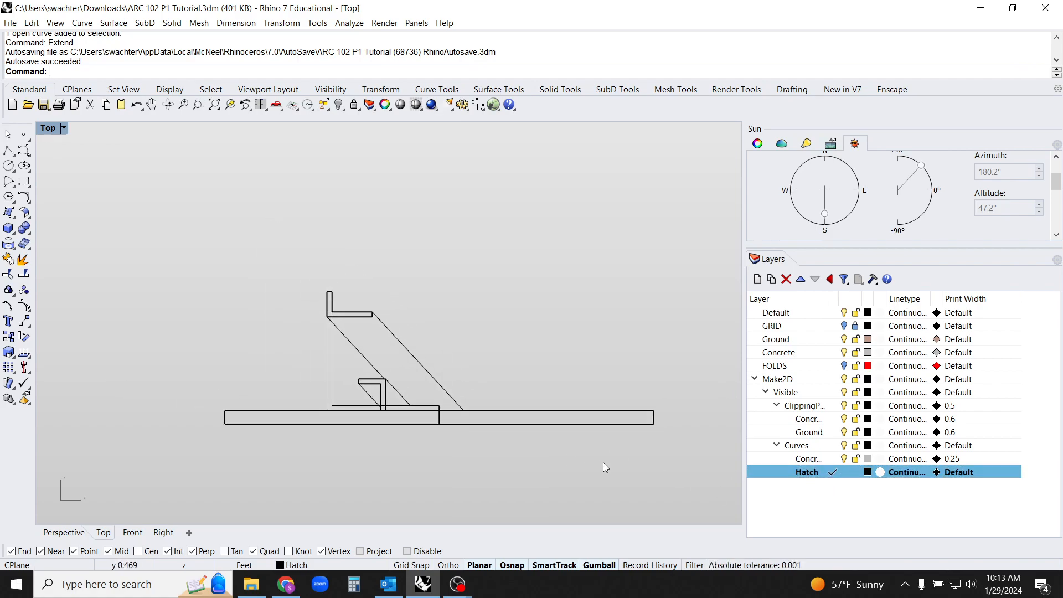
Run the Hatch command with Boundary=Yes on all of the section's curves
text(Hatch)
key(Return)
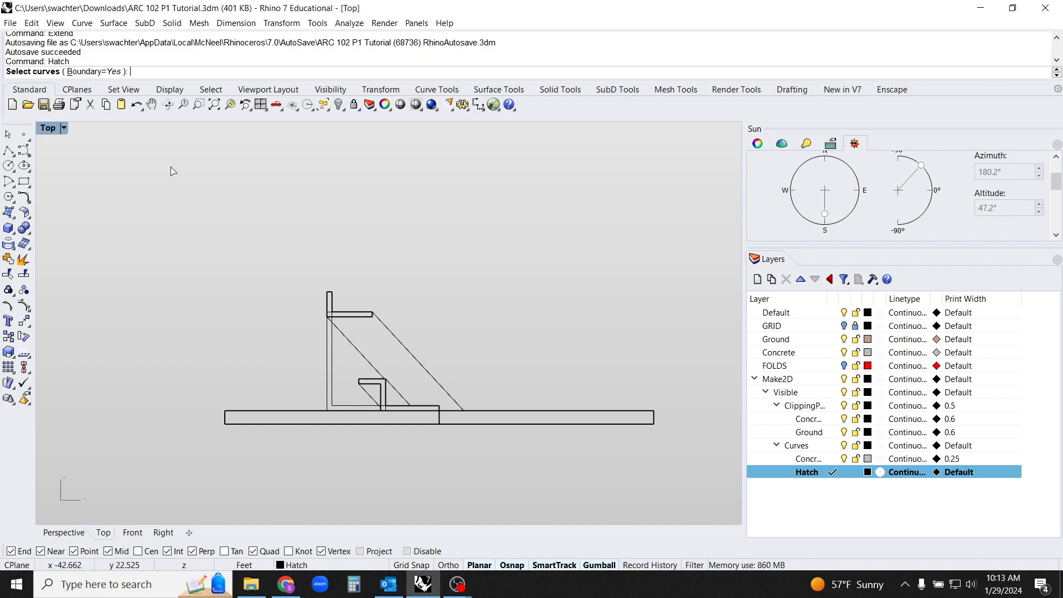
click(100, 72)
click(100, 72)
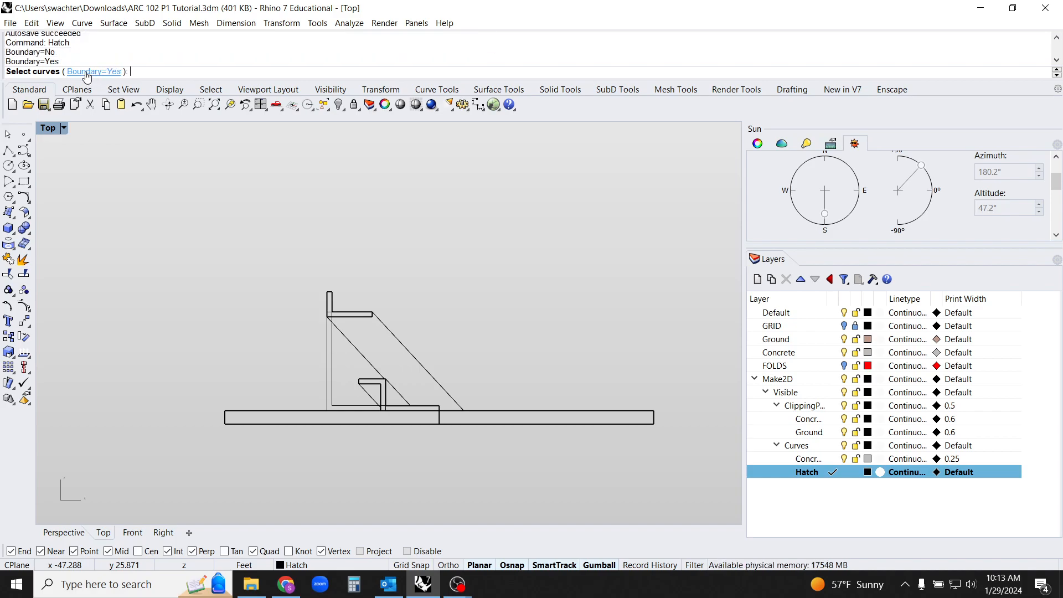
drag(144, 202, 679, 504)
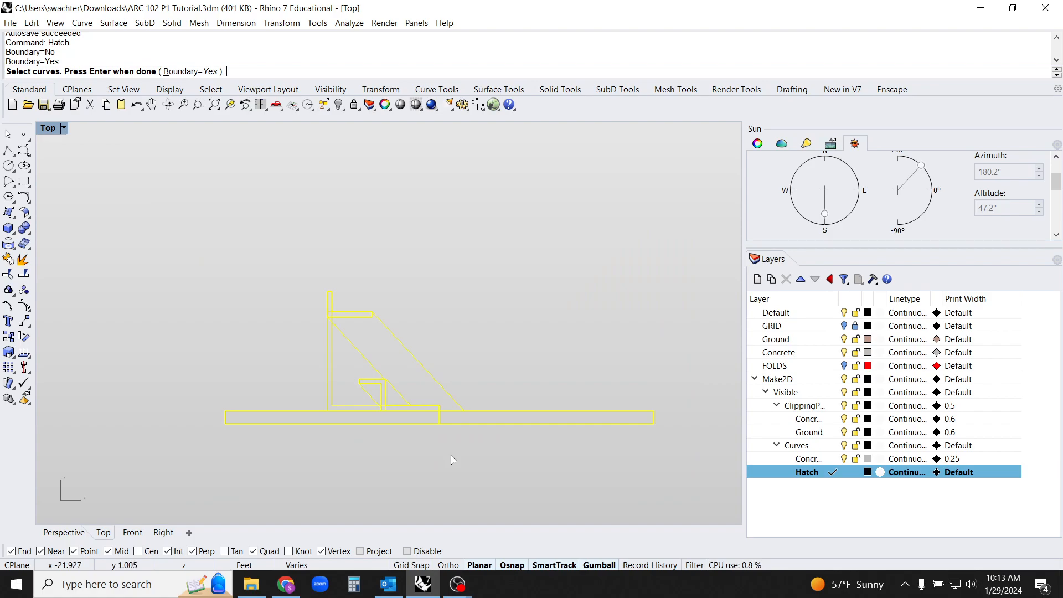
scroll(450, 455, up, 4)
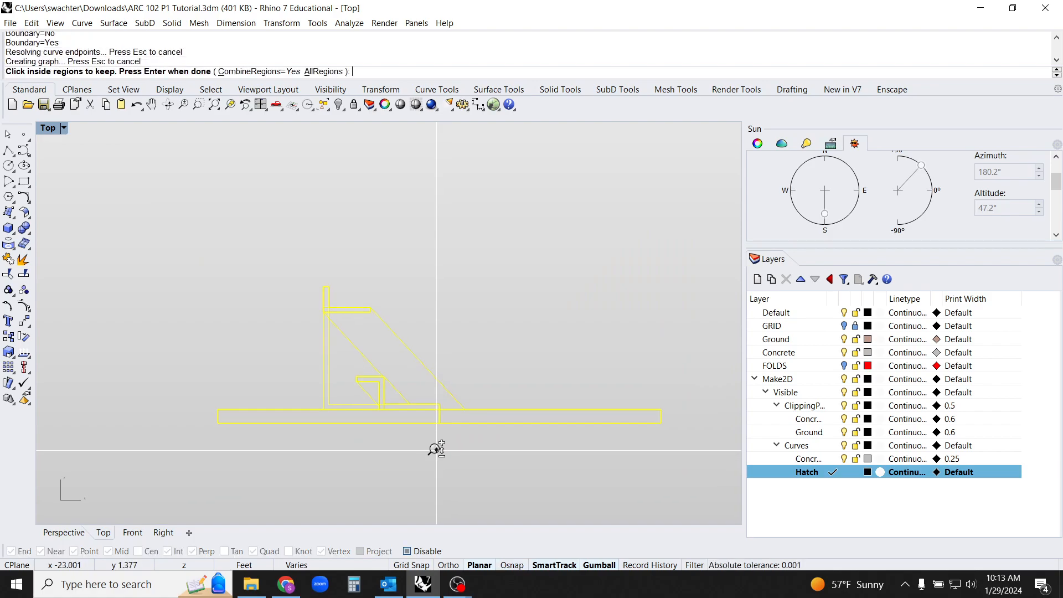
Keep the ground, floor slab, bench and upper slab with its parapet as hatch regions and fill them with the Solid pattern
click(427, 393)
click(464, 397)
scroll(408, 404, up, 6)
click(341, 358)
click(293, 353)
click(289, 334)
scroll(304, 326, down, 7)
right_drag(279, 310, 354, 361)
scroll(243, 255, up, 9)
click(244, 245)
click(230, 224)
scroll(291, 289, down, 5)
scroll(320, 304, down, 2)
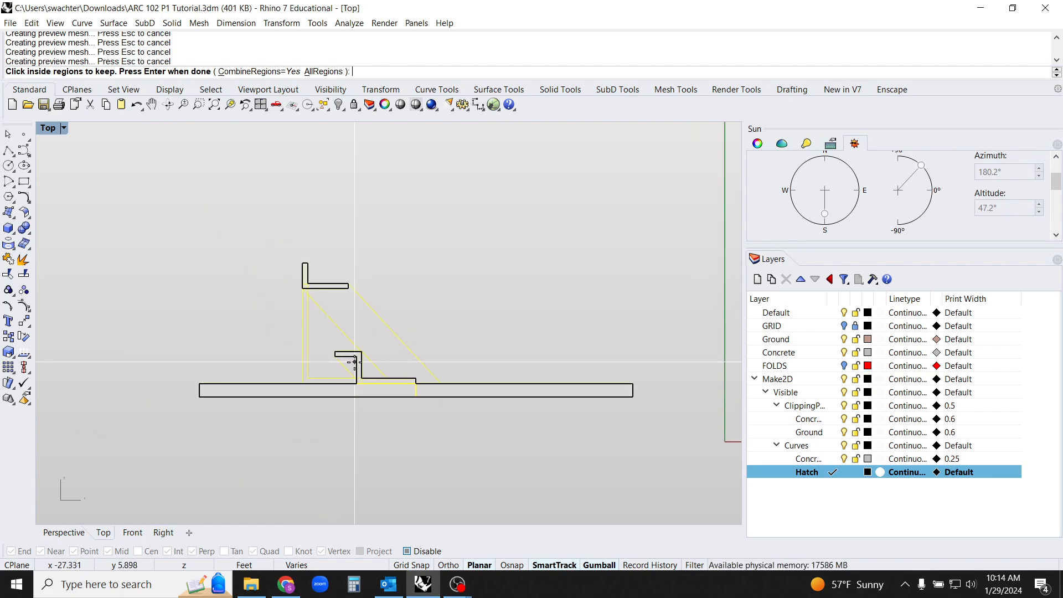
click(355, 363)
key(Return)
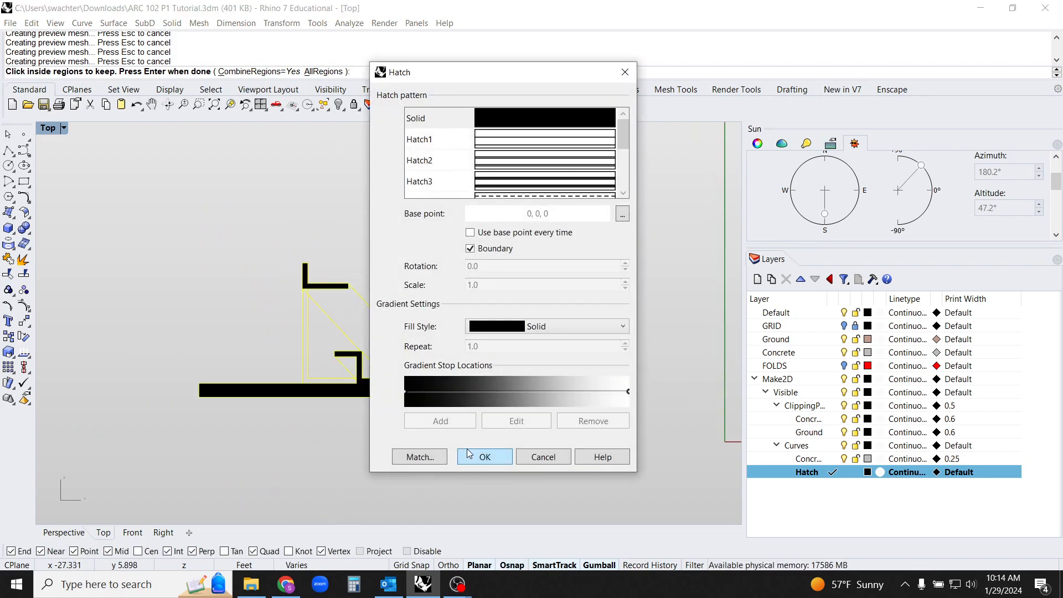
click(483, 457)
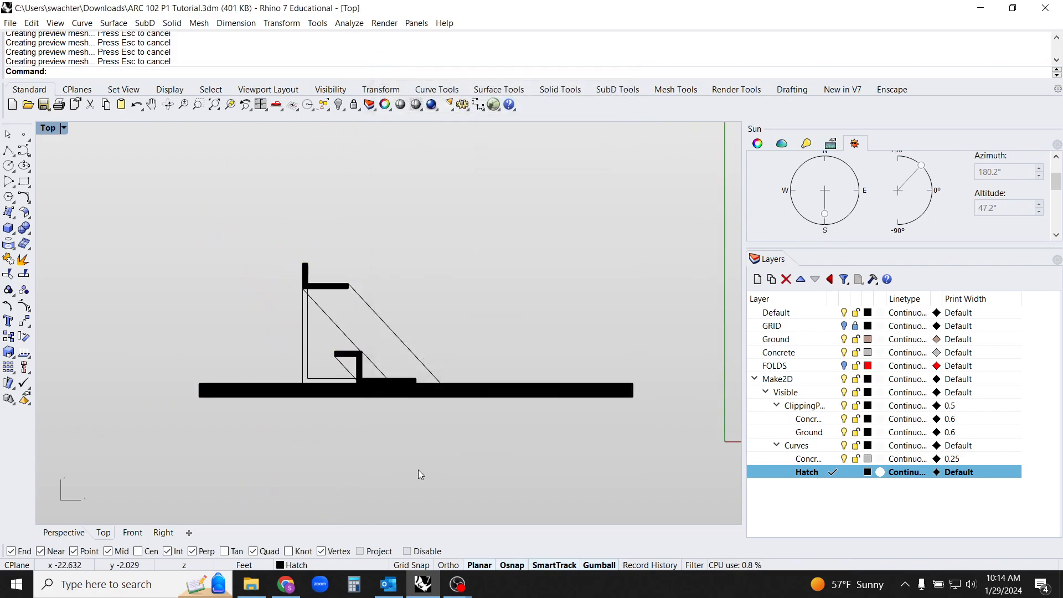
click(391, 398)
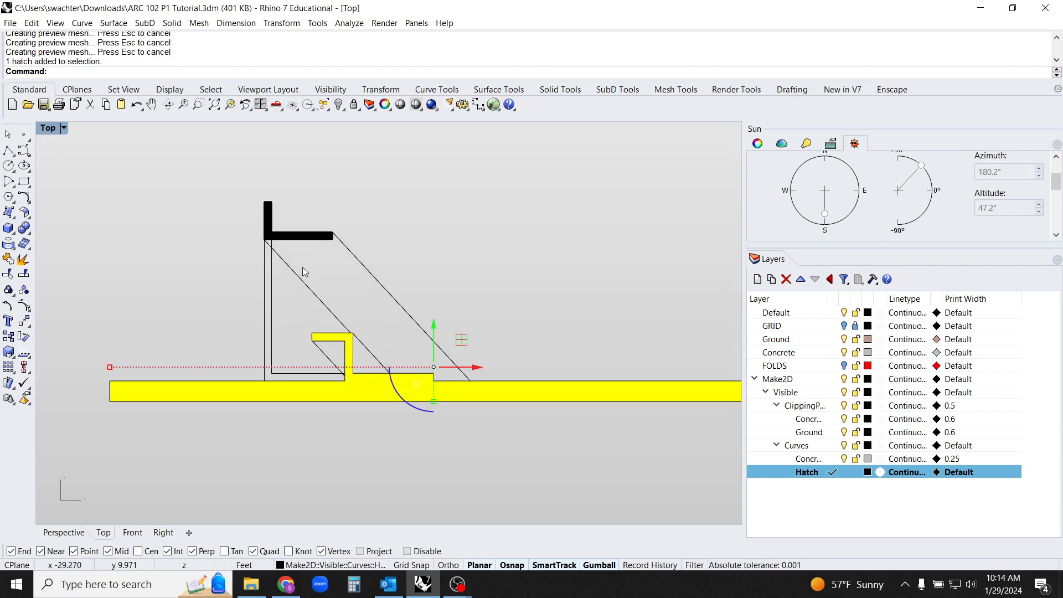
scroll(282, 244, up, 3)
scroll(282, 242, up, 1)
scroll(348, 336, up, 2)
click(538, 464)
right_drag(546, 476, 509, 457)
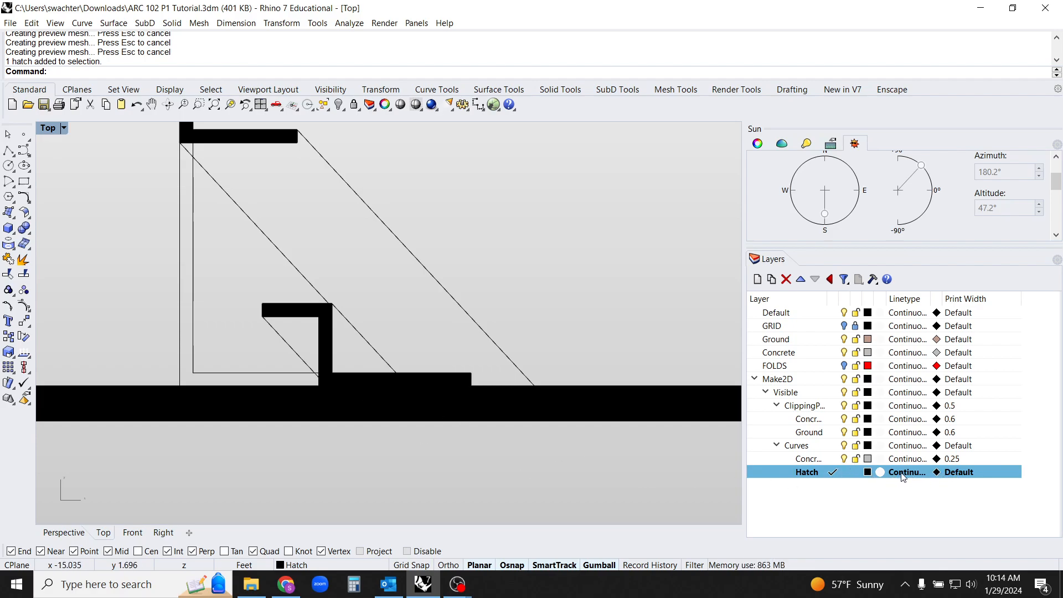
Create a layer named Sahdows below the Hatch layer and make it current
click(757, 279)
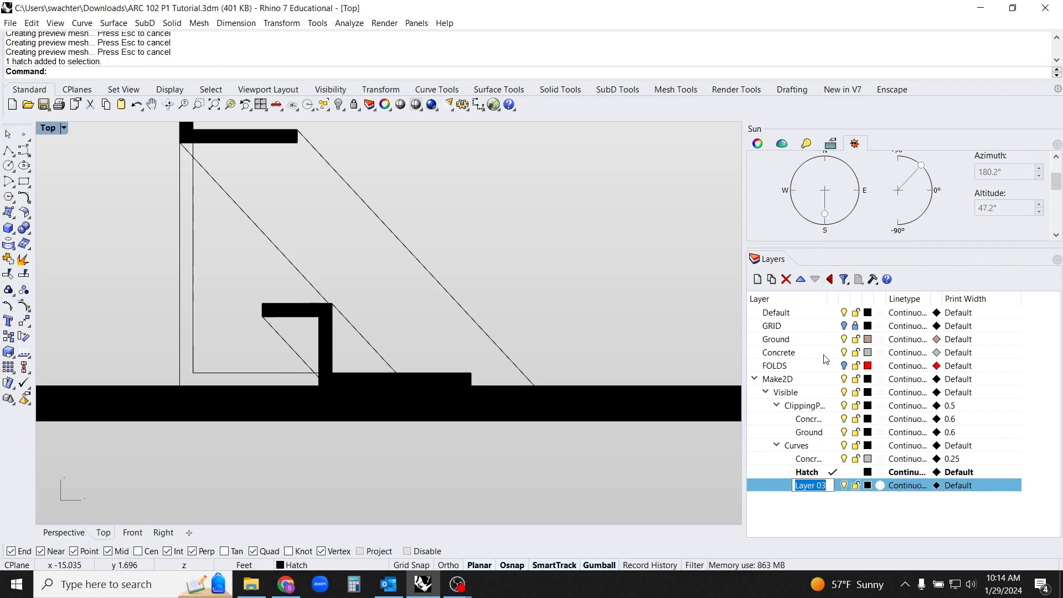
text(Sahdows)
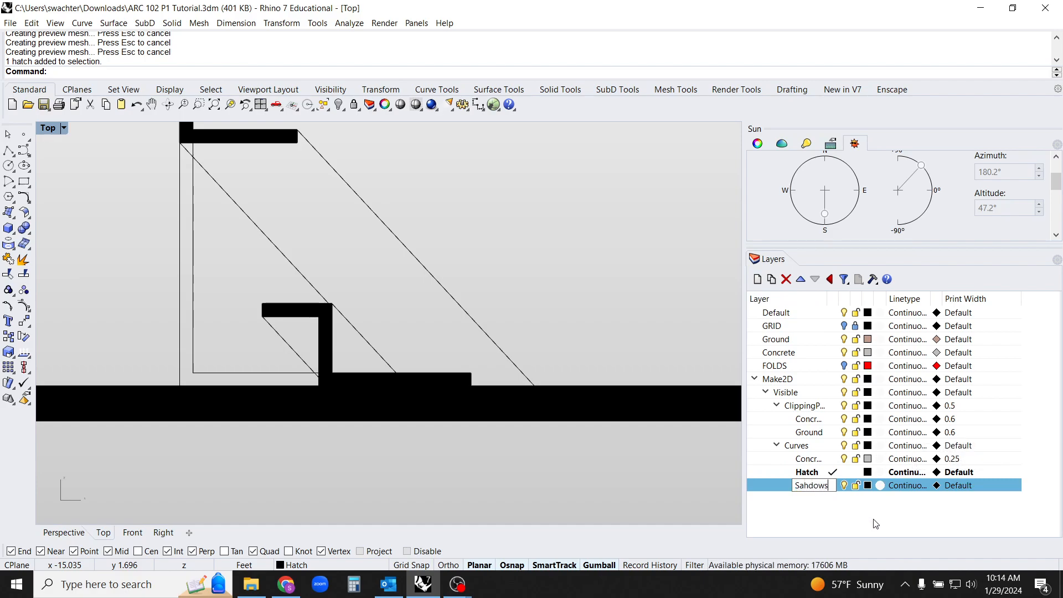
key(Return)
click(833, 485)
Fill the shadow regions between the two long sun lines, beside the bench and under the bench with a Solid boundary hatch
right_drag(448, 329, 443, 388)
scroll(443, 389, down, 5)
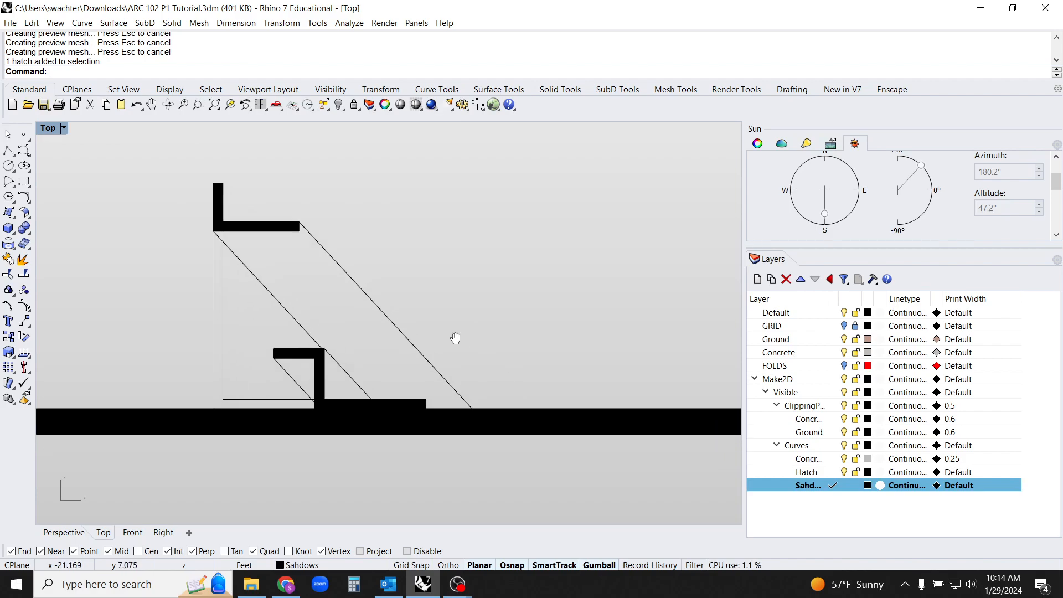
mouse_move(505, 209)
mouse_down()
mouse_move(313, 436)
mouse_move(232, 451)
mouse_up()
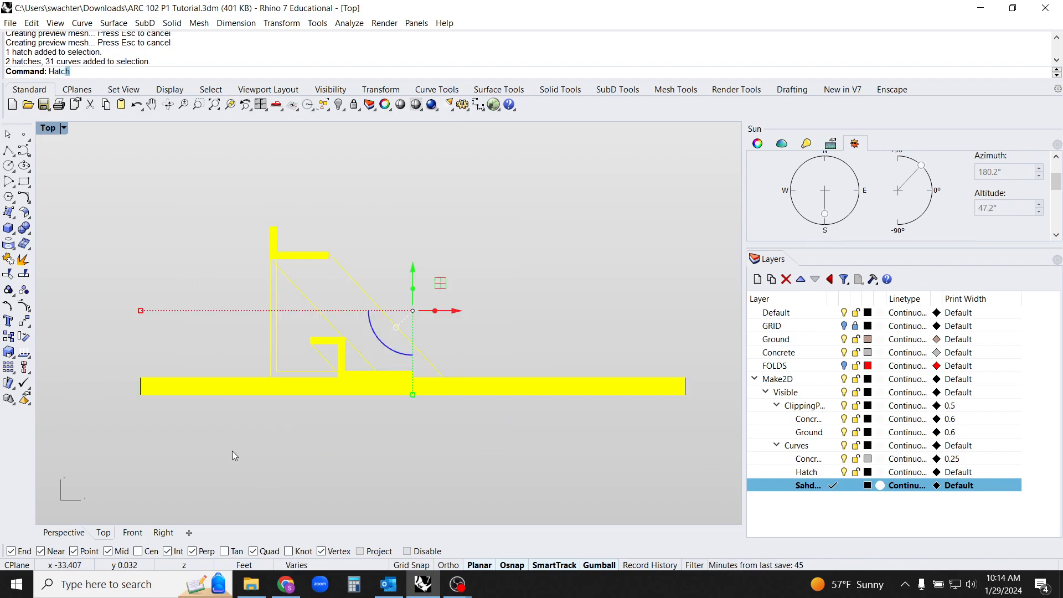
key(Return)
scroll(352, 408, up, 3)
click(320, 335)
click(350, 336)
click(384, 337)
key(Return)
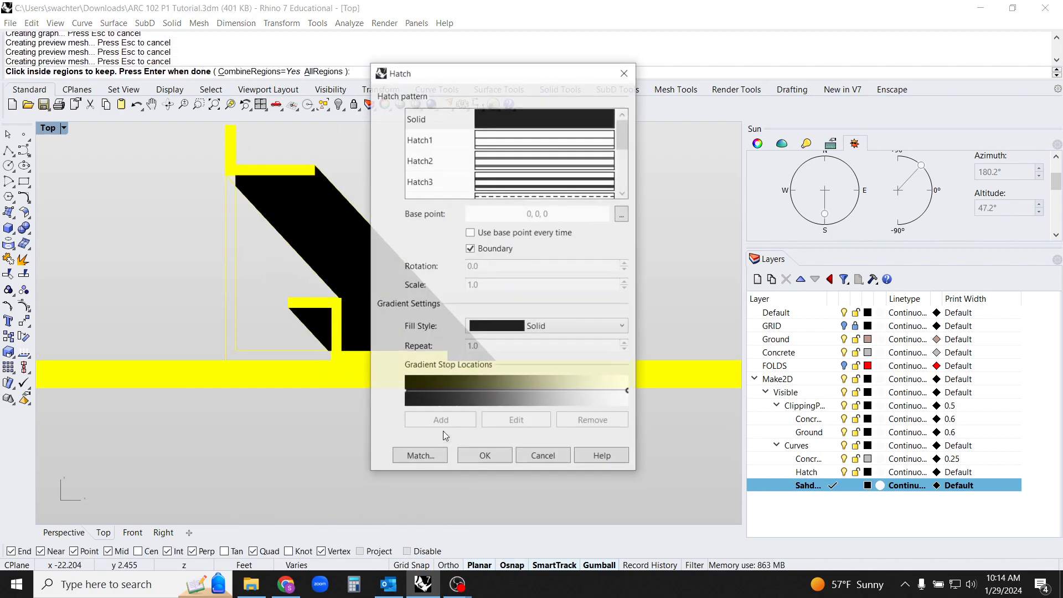
click(487, 457)
click(415, 469)
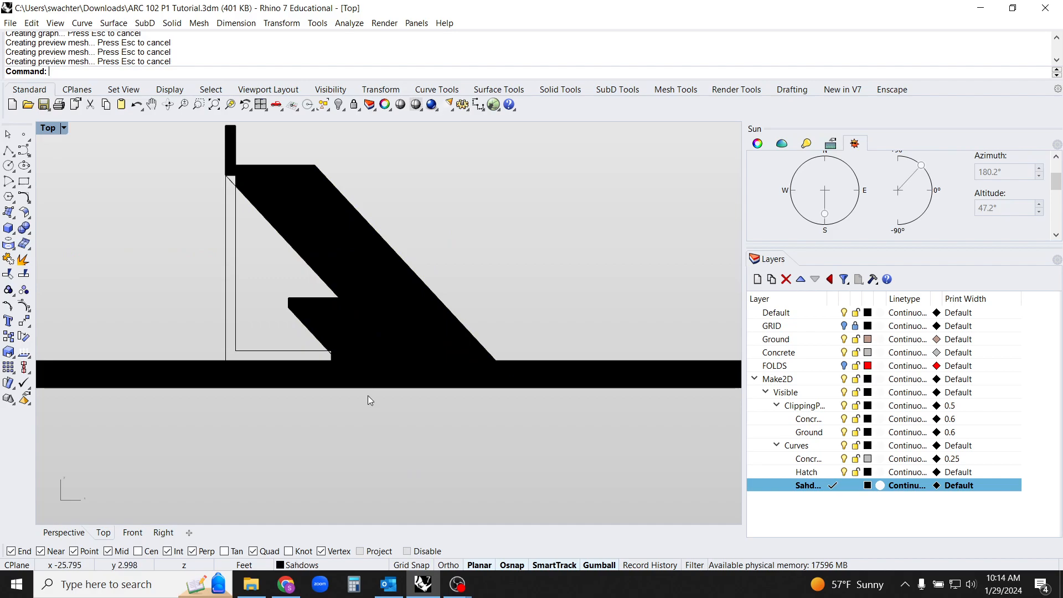
Examine the shadow hatches under the upper slab and the bench for unfilled gaps along the sun lines
scroll(367, 395, up, 3)
click(351, 309)
shift+click(315, 329)
scroll(347, 335, down, 3)
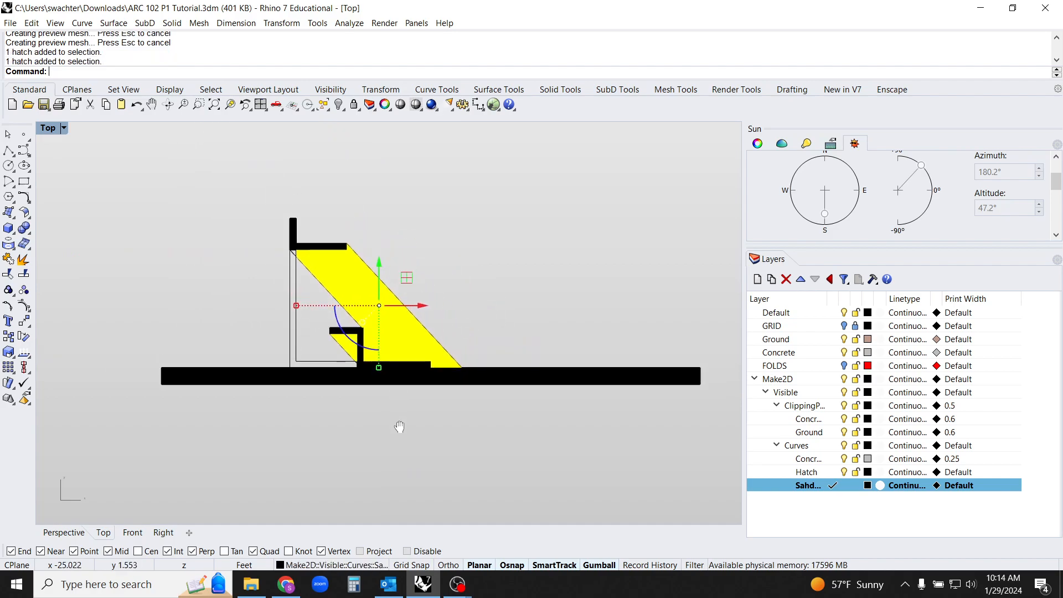
scroll(312, 314, up, 2)
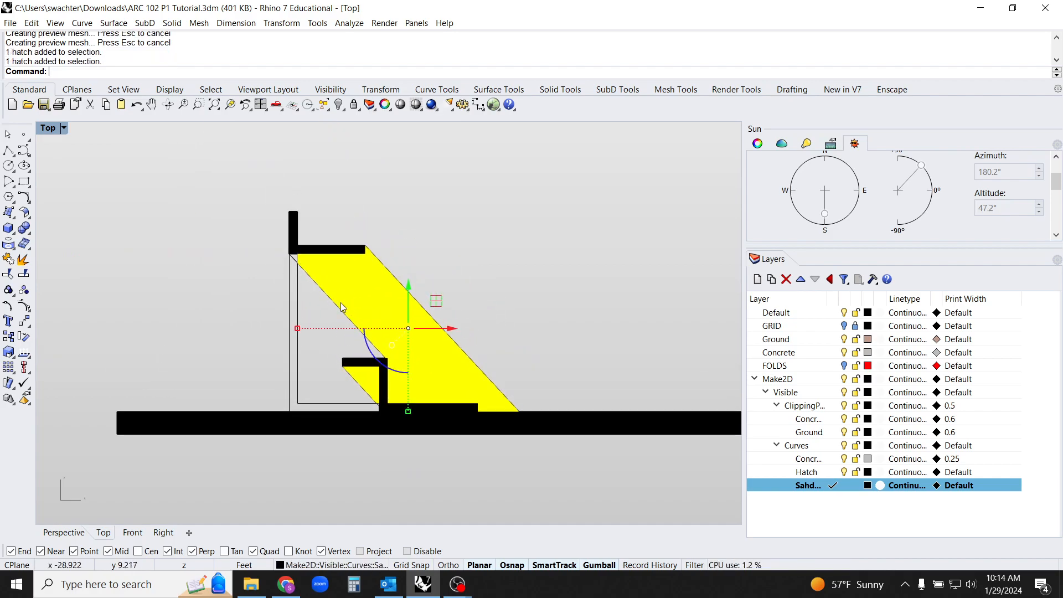
scroll(398, 432, up, 2)
click(406, 451)
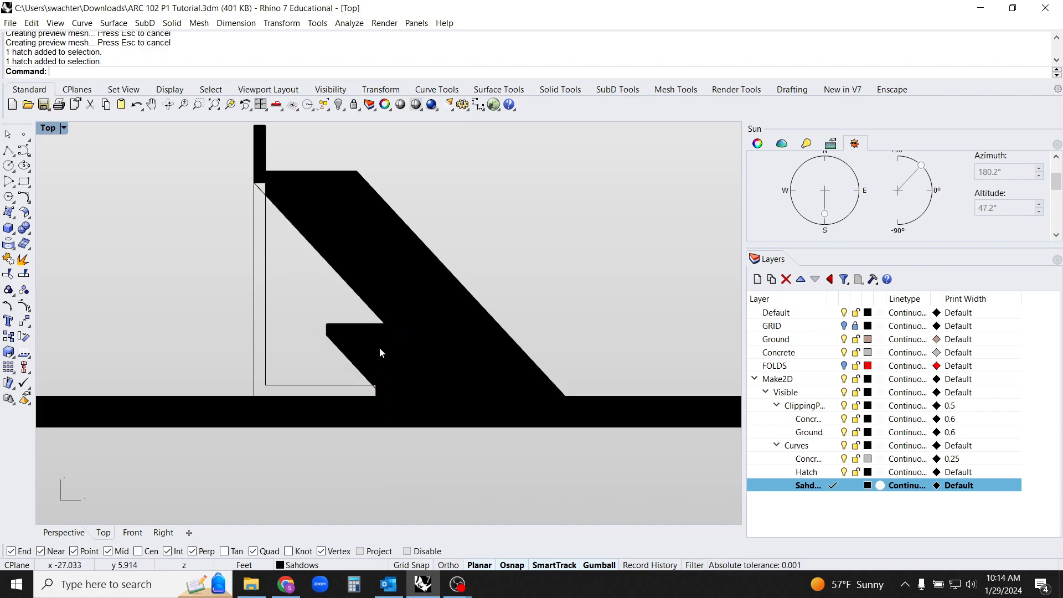
mouse_move(422, 436)
right_down()
mouse_move(400, 467)
mouse_move(411, 475)
right_up()
click(394, 361)
shift+click(342, 383)
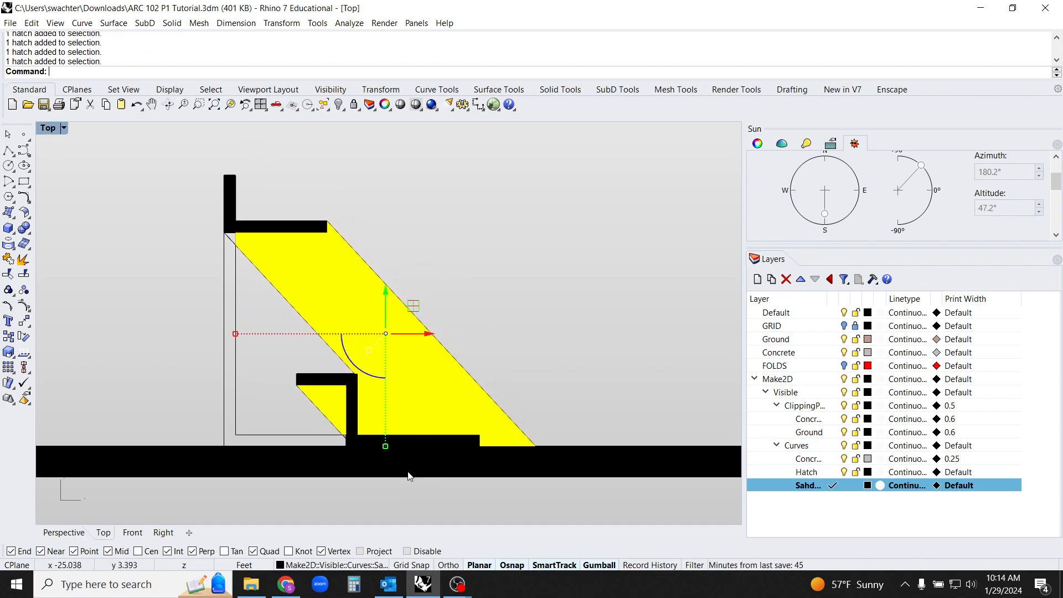
Hatch the small triangular shadow gap below the upper slab's bottom-left corner, beside the upper end of the sun line
scroll(252, 310, up, 5)
drag(280, 361, 143, 181)
text(Hat)
key(Return)
click(228, 236)
key(Return)
key(Return)
click(227, 234)
shift+click(317, 291)
Hatch the small triangular shadow gap at the foot of the bench's inner vertical edge, where the sun line ends
scroll(317, 291, down, 8)
mouse_move(344, 331)
right_down()
mouse_move(360, 313)
mouse_move(316, 231)
right_up()
scroll(354, 341, up, 3)
click(590, 219)
right_drag(535, 309, 540, 349)
scroll(363, 446, up, 9)
right_drag(419, 427, 370, 353)
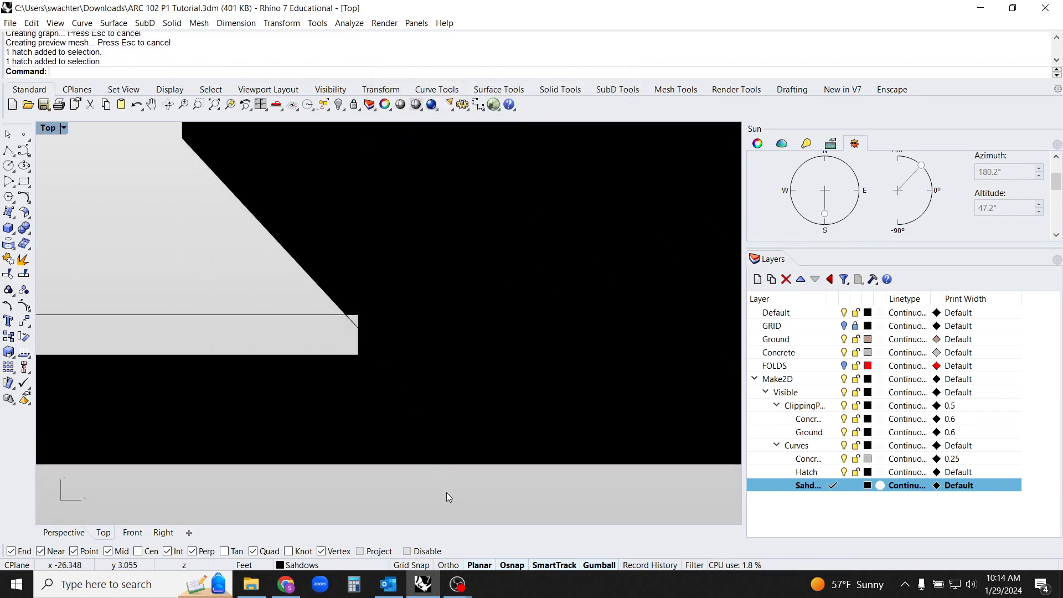
drag(446, 493, 254, 201)
key(Return)
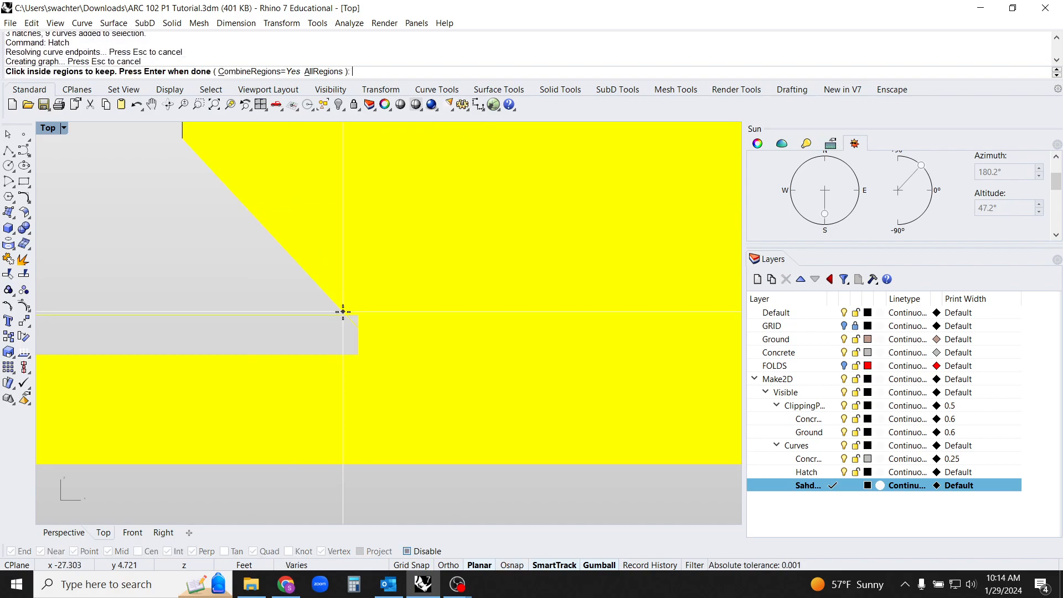
click(366, 331)
key(Return)
click(484, 457)
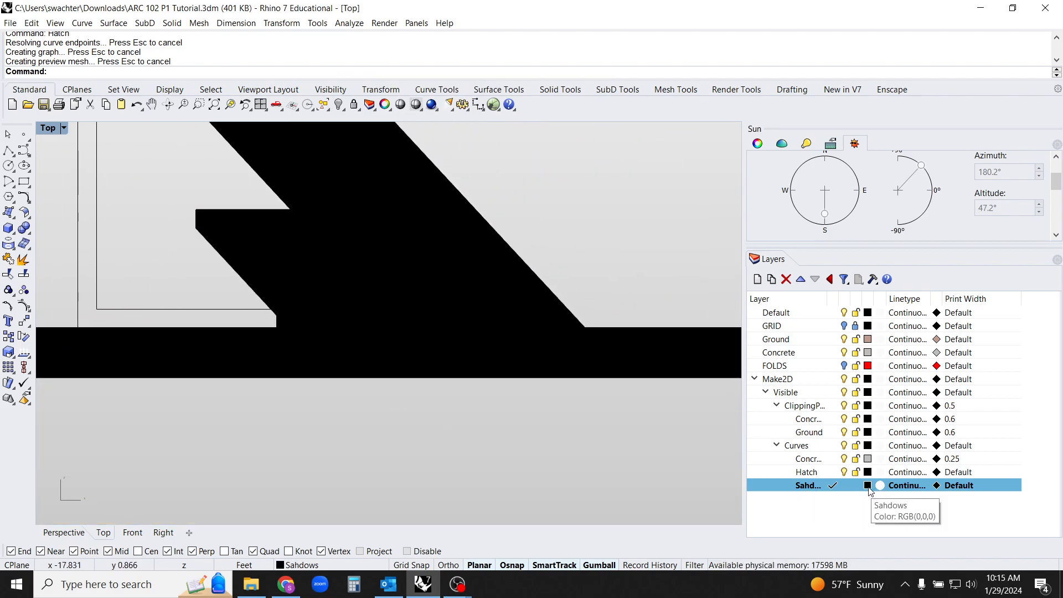
Make the Sahdows layer's black colour translucent with an opacity of 55 and check the shadow hatches around the section
click(867, 487)
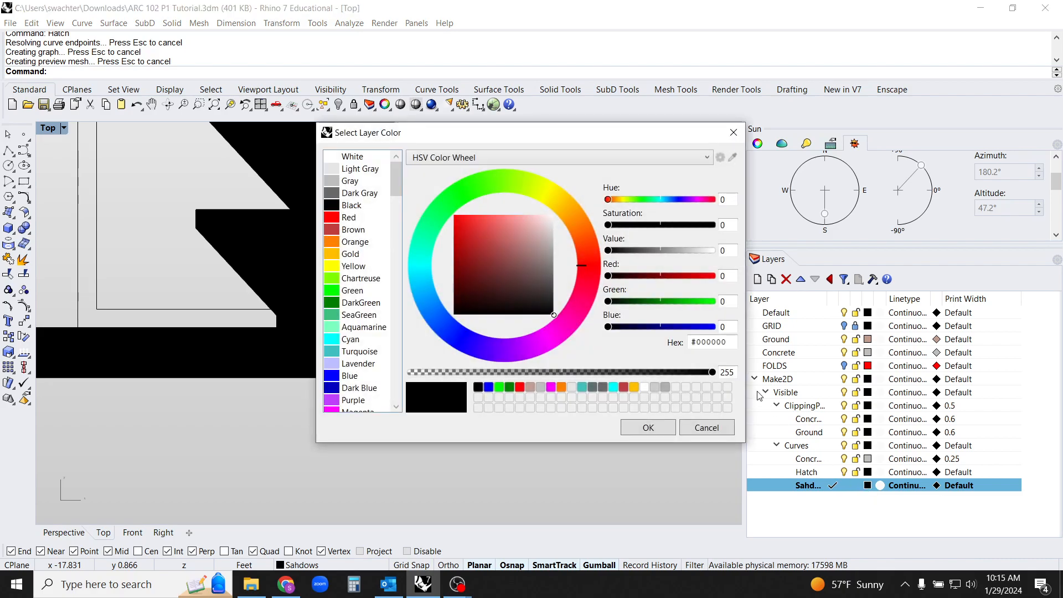
drag(714, 378, 478, 381)
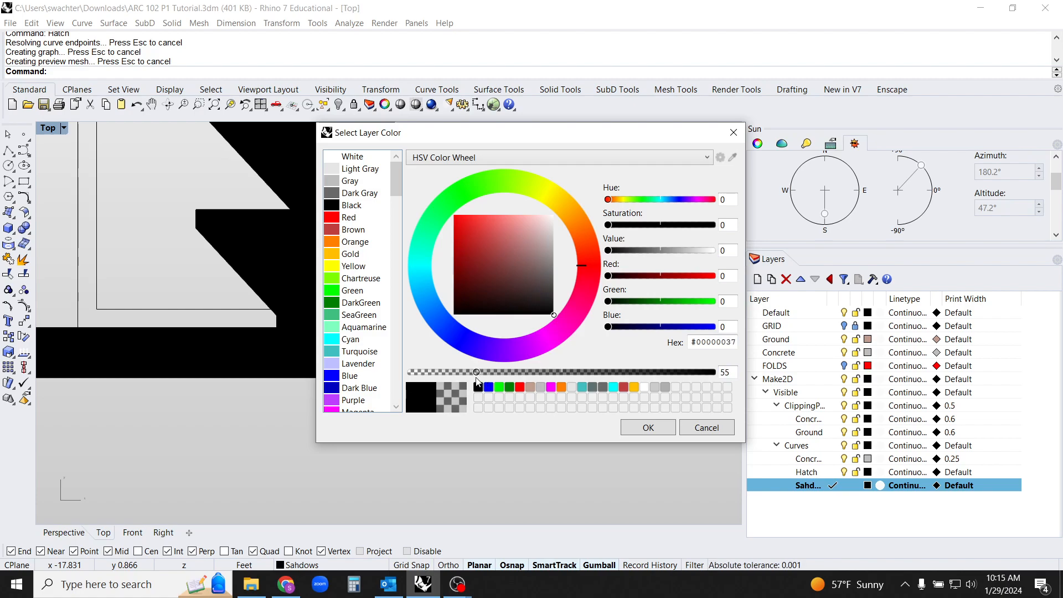
click(664, 431)
scroll(431, 432, down, 3)
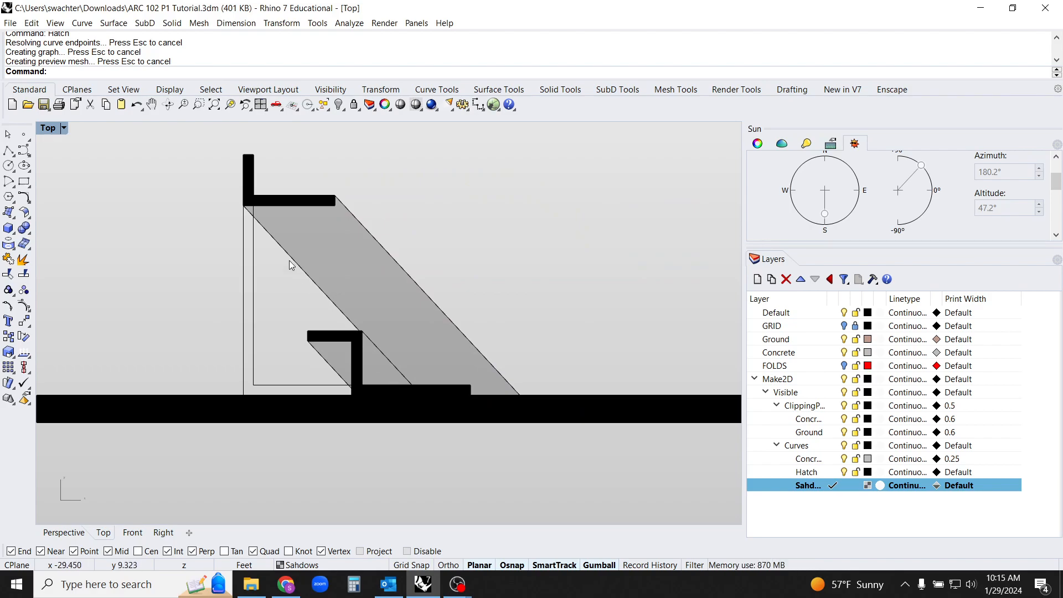
scroll(251, 207, up, 5)
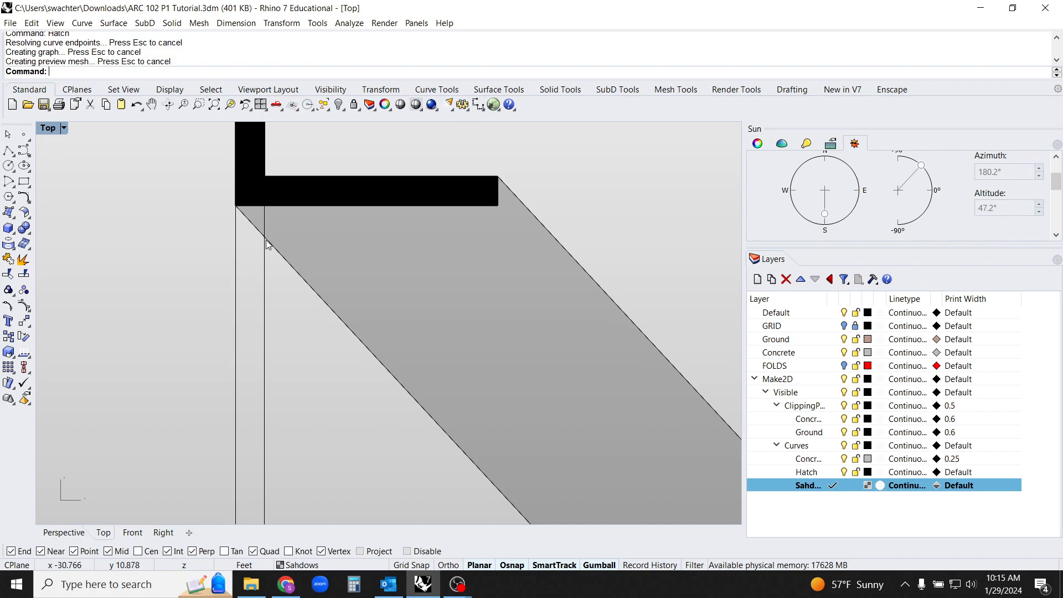
scroll(267, 243, down, 6)
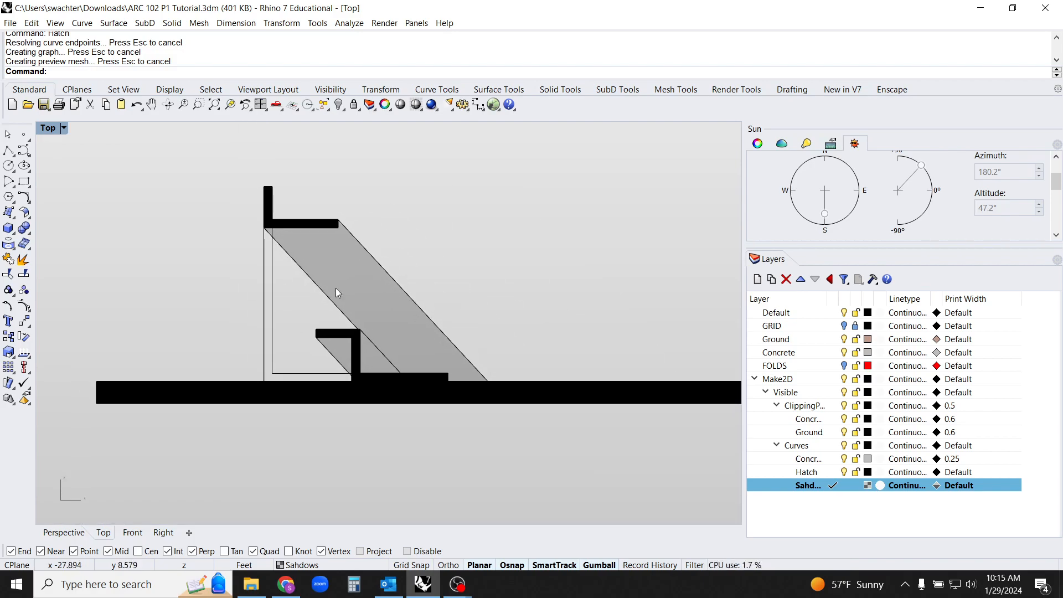
Start the Print command with Rhino PDF as the destination and Tabloid (11" x 17") as the paper size
mouse_move(480, 297)
right_down()
mouse_move(463, 304)
mouse_move(571, 340)
right_up()
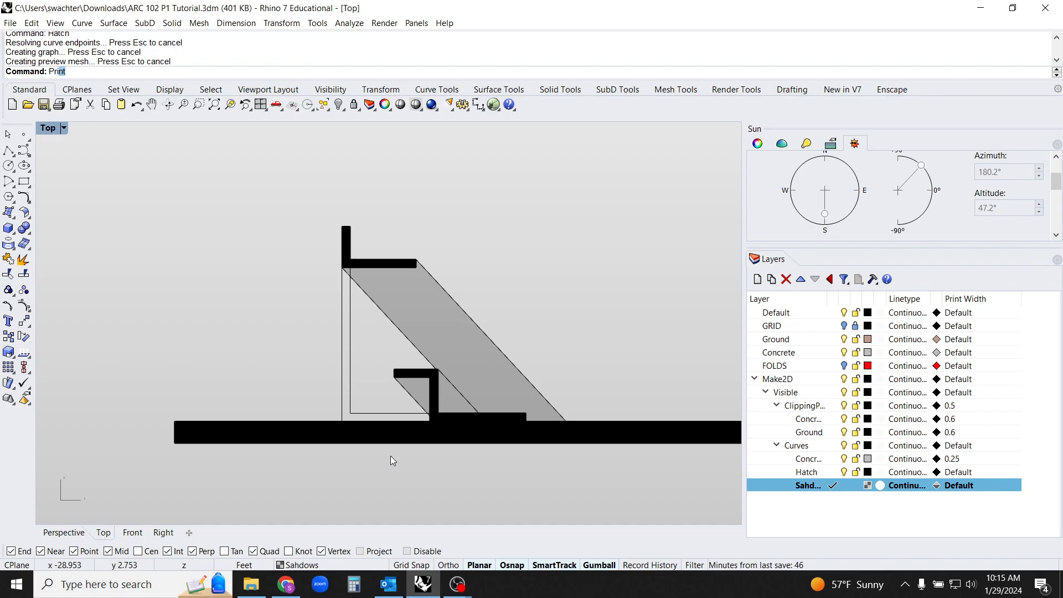
text(int)
key(Return)
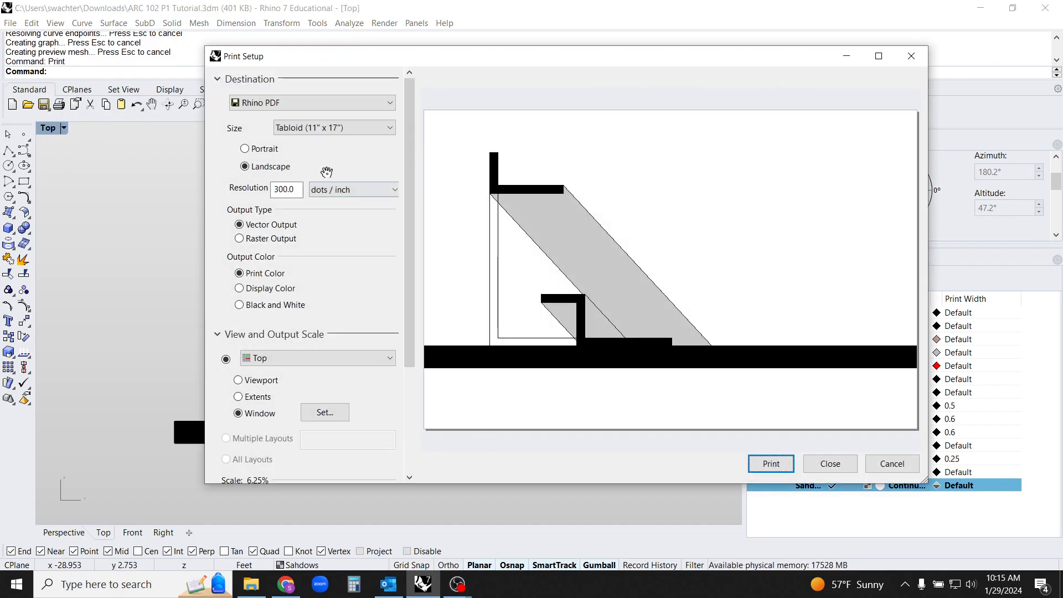
click(277, 105)
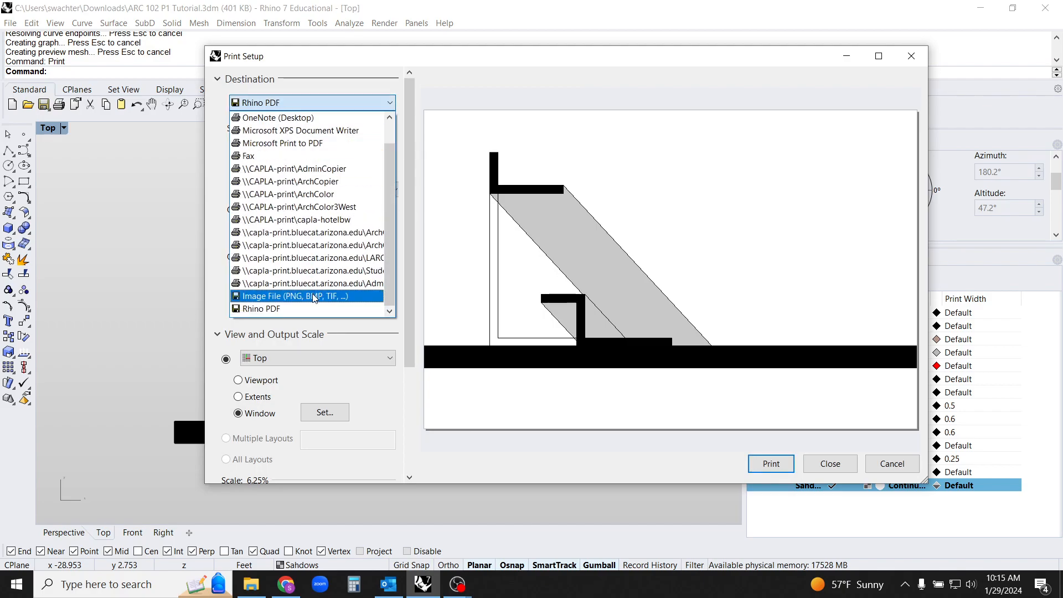
click(293, 308)
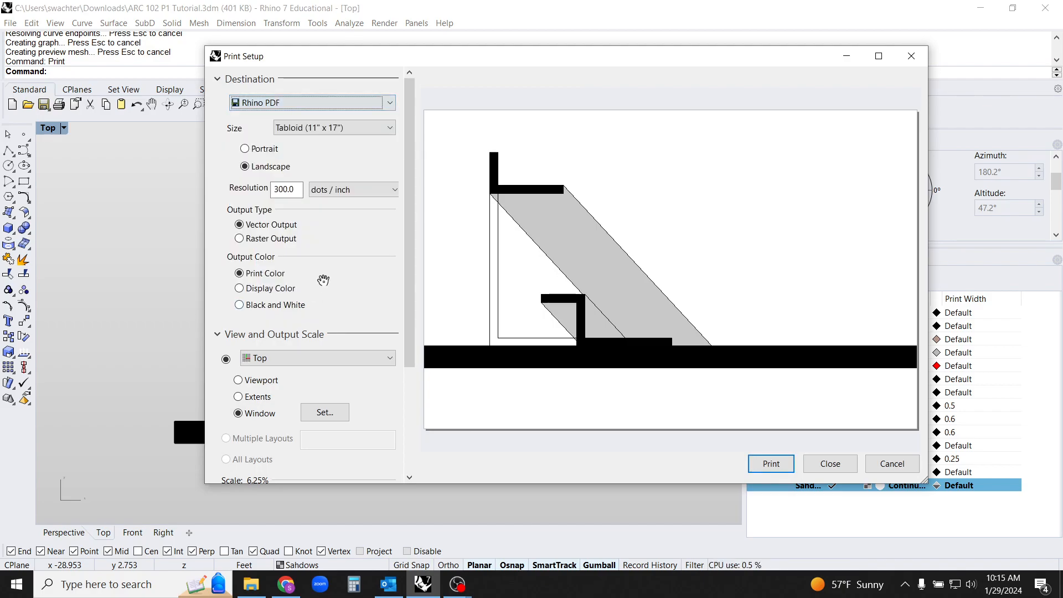
click(337, 127)
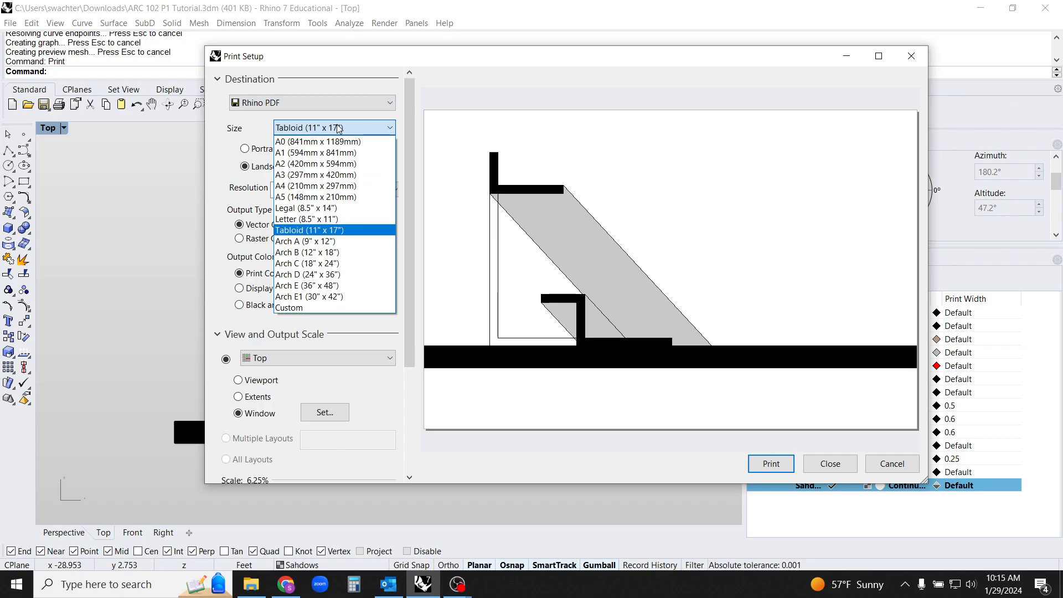
click(347, 229)
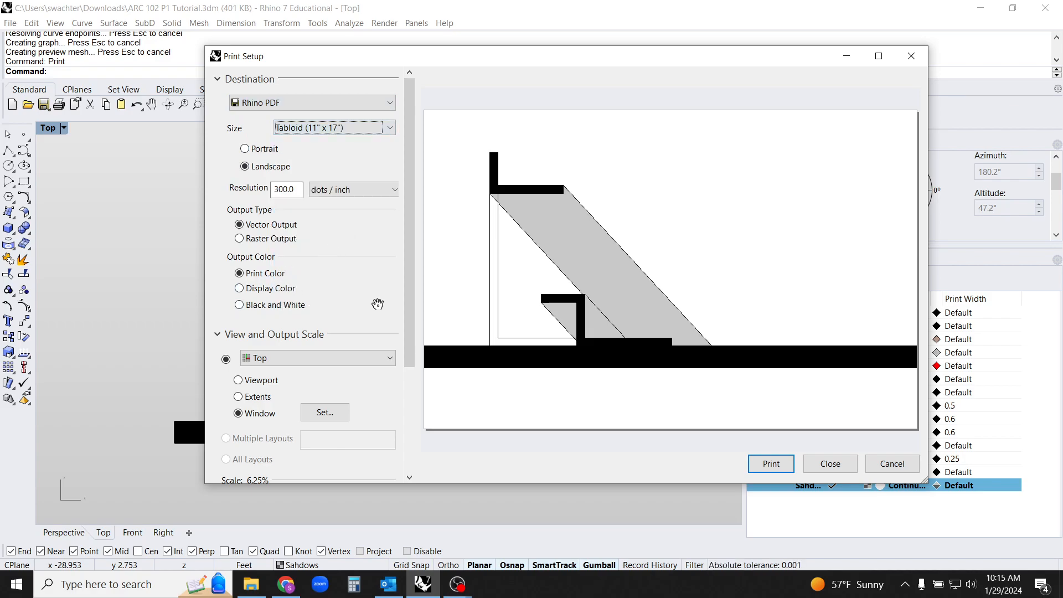
Preview the print at a scale of 1/4" = 1'-0" and return the scale to 3/4" = 1'-0"
drag(413, 290, 387, 448)
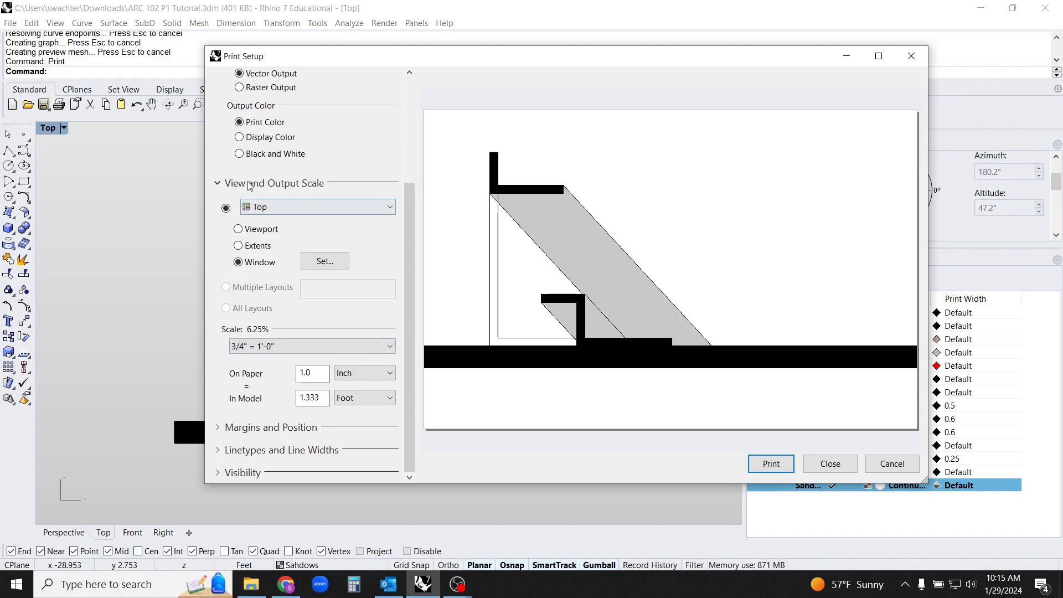
click(270, 351)
click(251, 300)
click(270, 349)
click(260, 254)
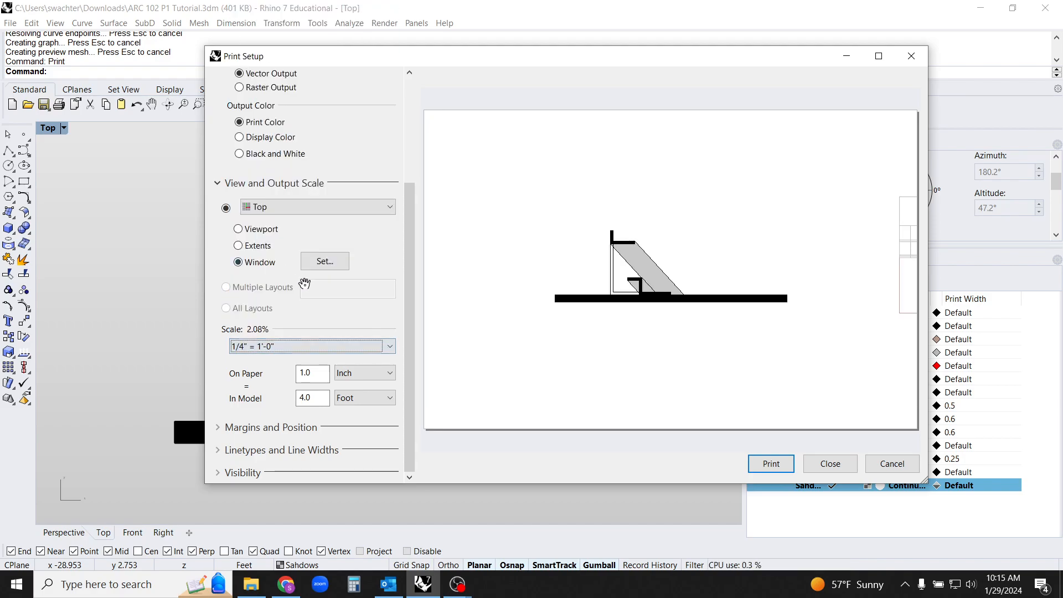
click(296, 348)
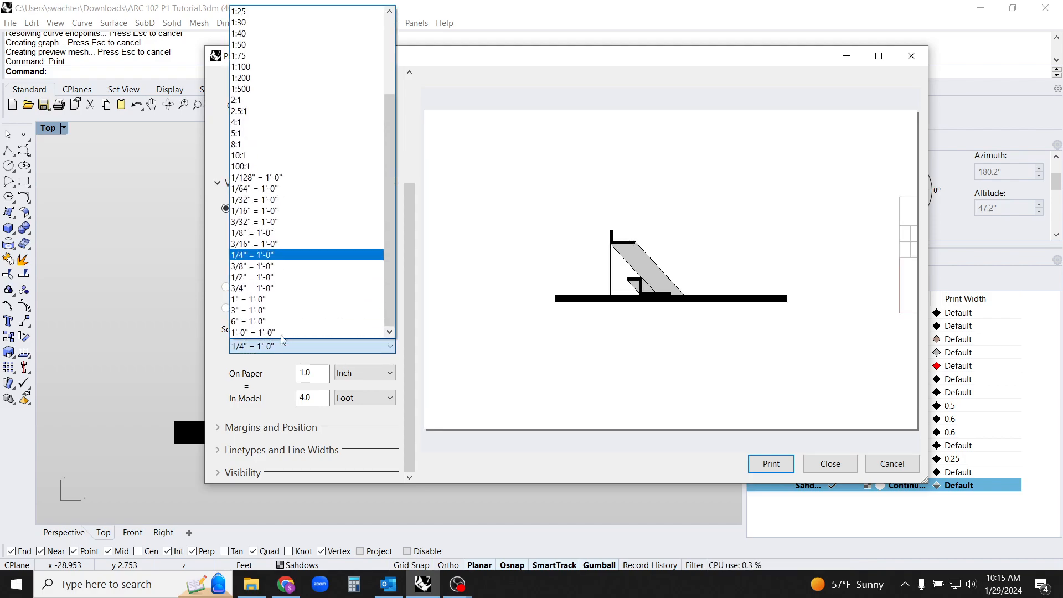
click(268, 288)
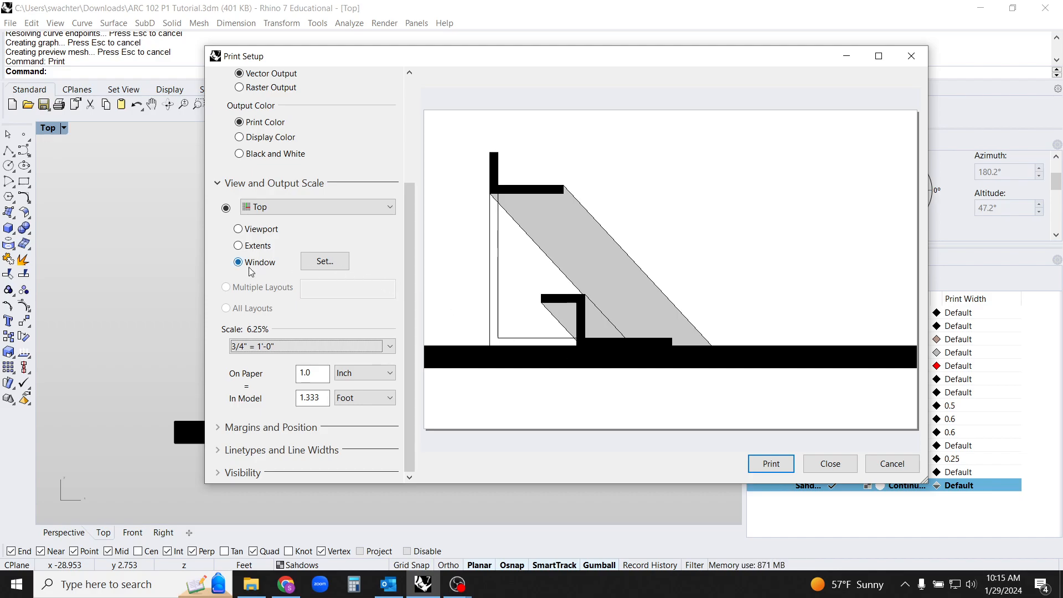
Try to resize the print window from its upper-right corner
click(319, 268)
scroll(381, 332, down, 3)
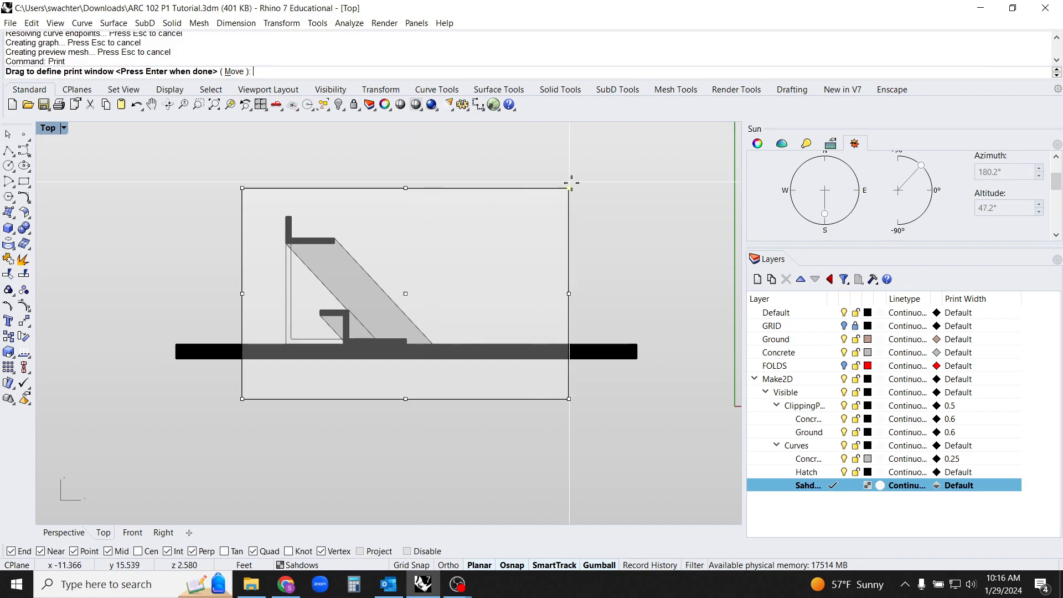
click(573, 186)
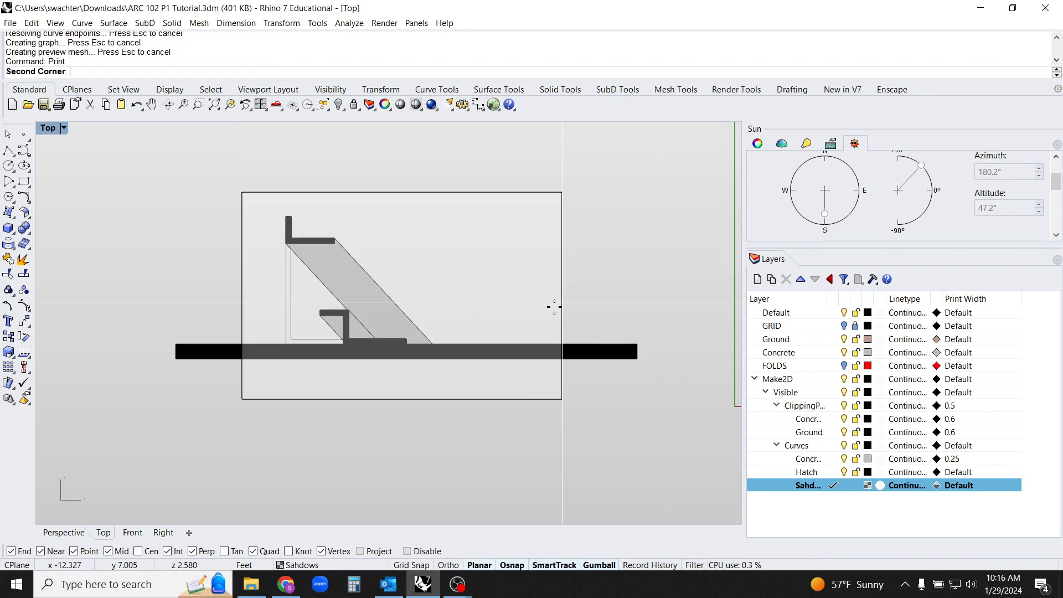
click(534, 313)
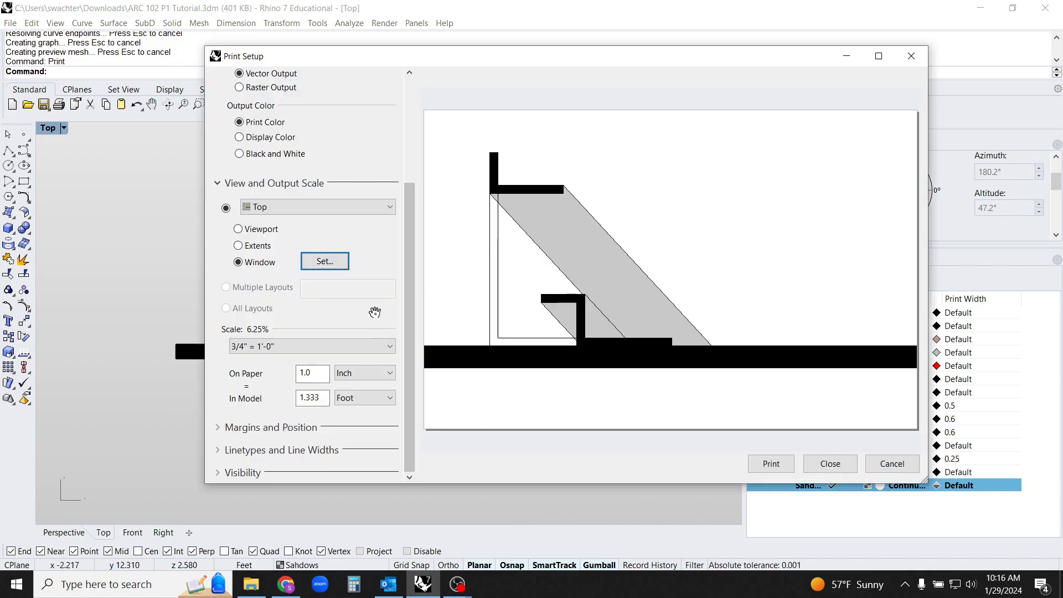
Move the print window left by its centre point so it frames the section and the left end of the ground
click(323, 261)
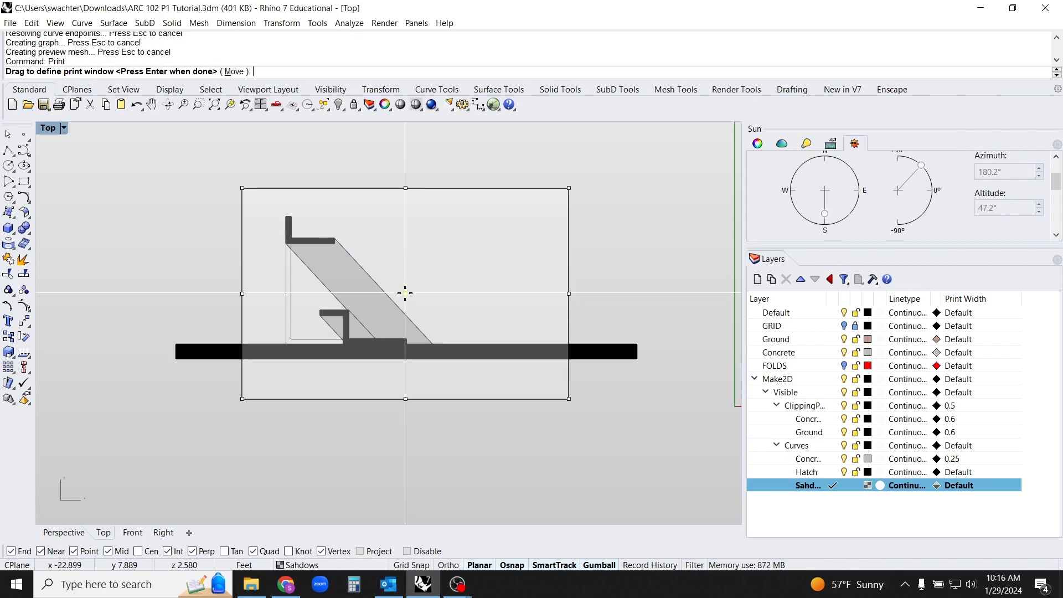
click(405, 293)
key(alt)
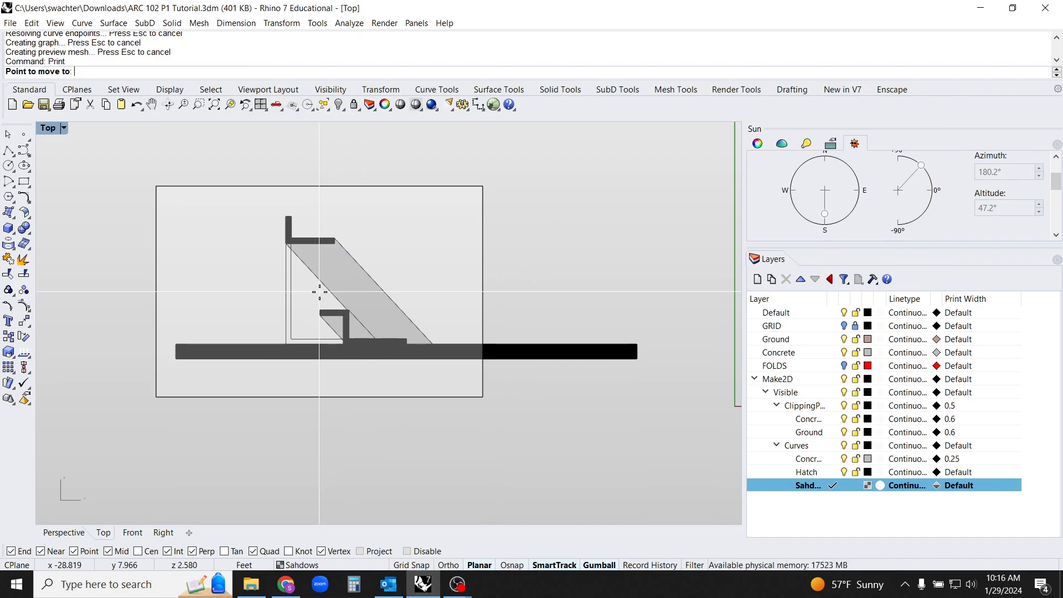
click(319, 288)
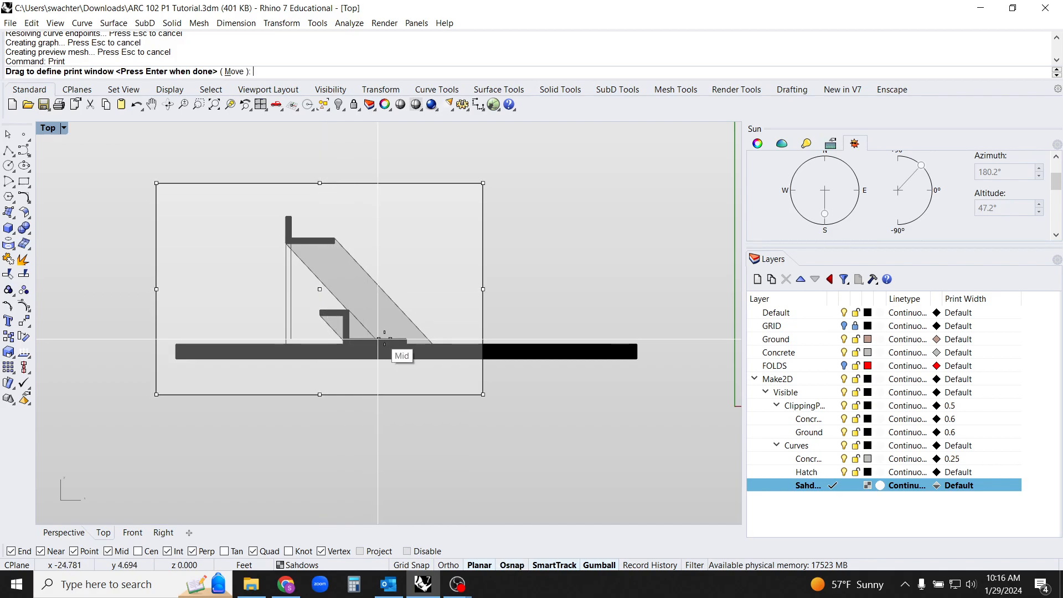
key(Return)
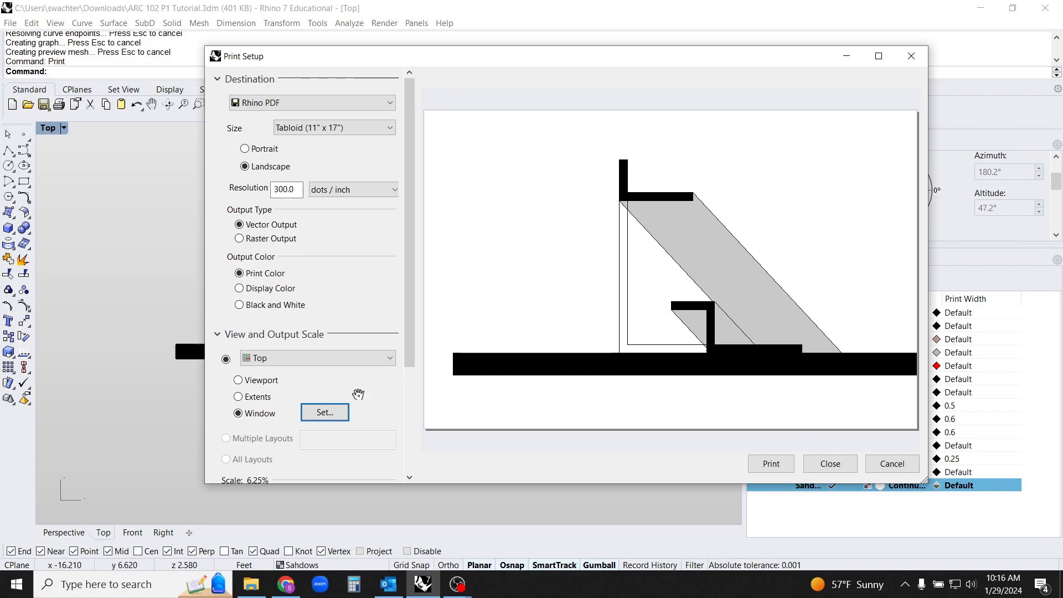
Start printing the section to a PDF file and cancel at the file-saving dialog
scroll(412, 366, down, 1)
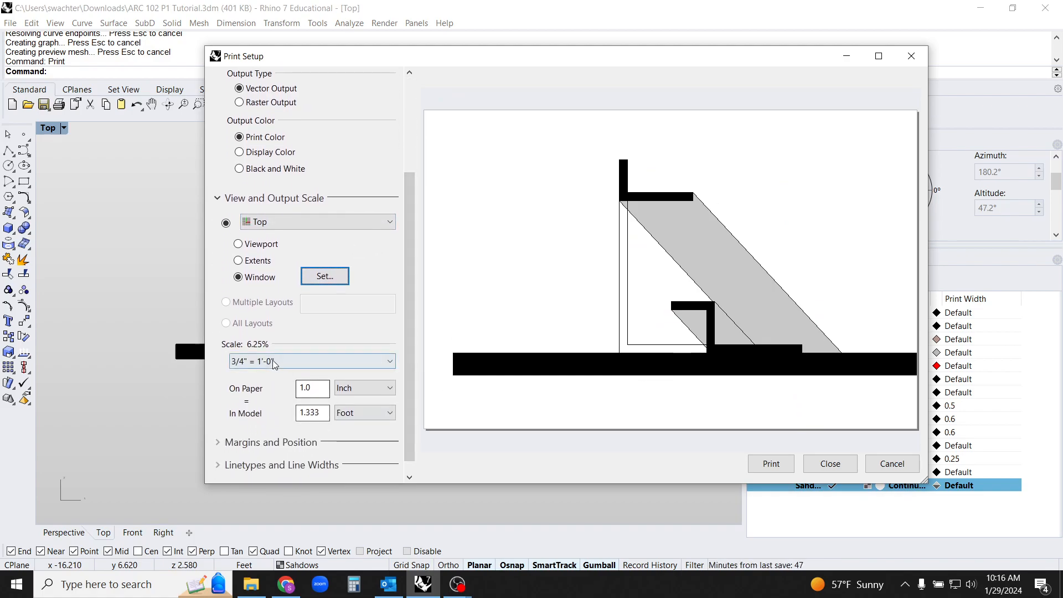
click(794, 470)
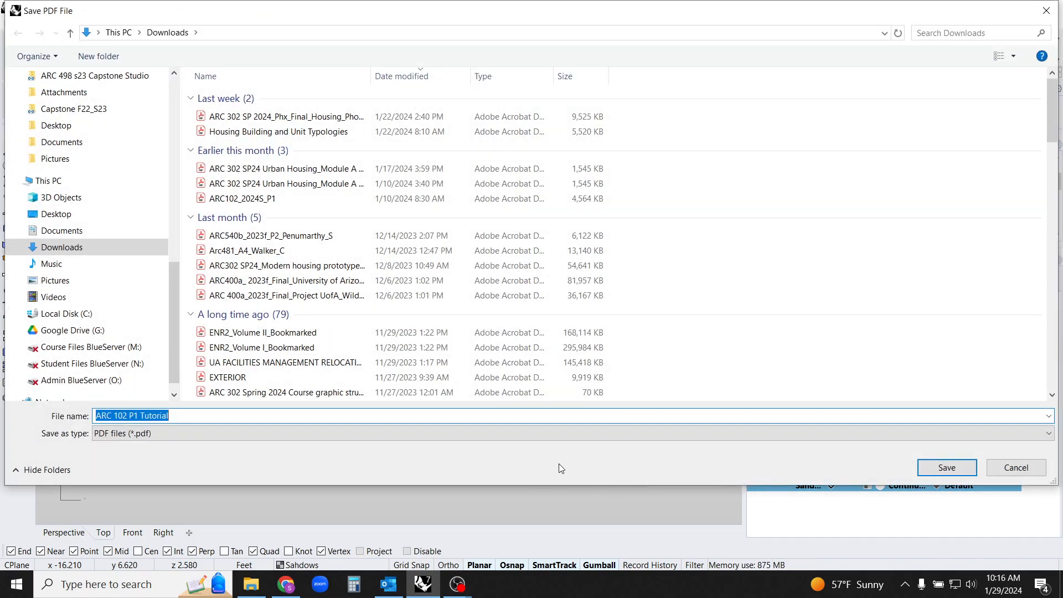
click(1014, 468)
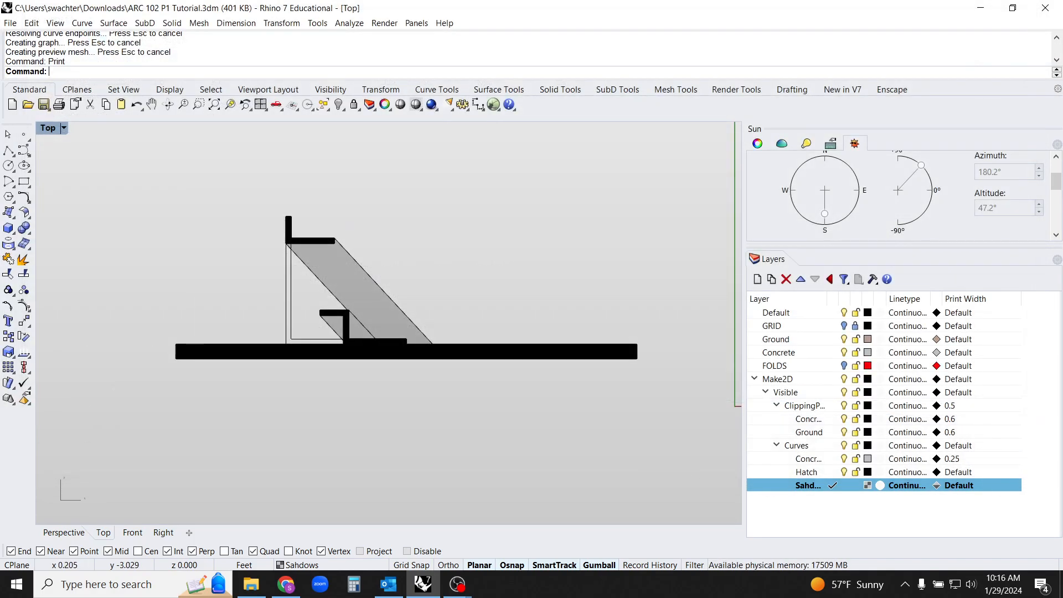